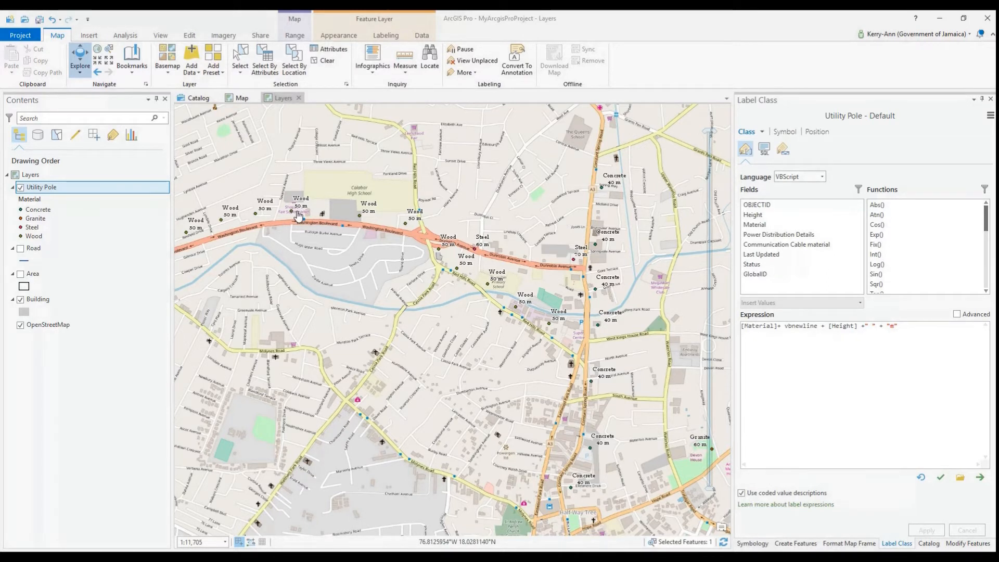
- Create a new layout with the ANSI Portrait Letter page size (8.5" × 11")
{"action": "left_click", "coordinate": [743, 327]}
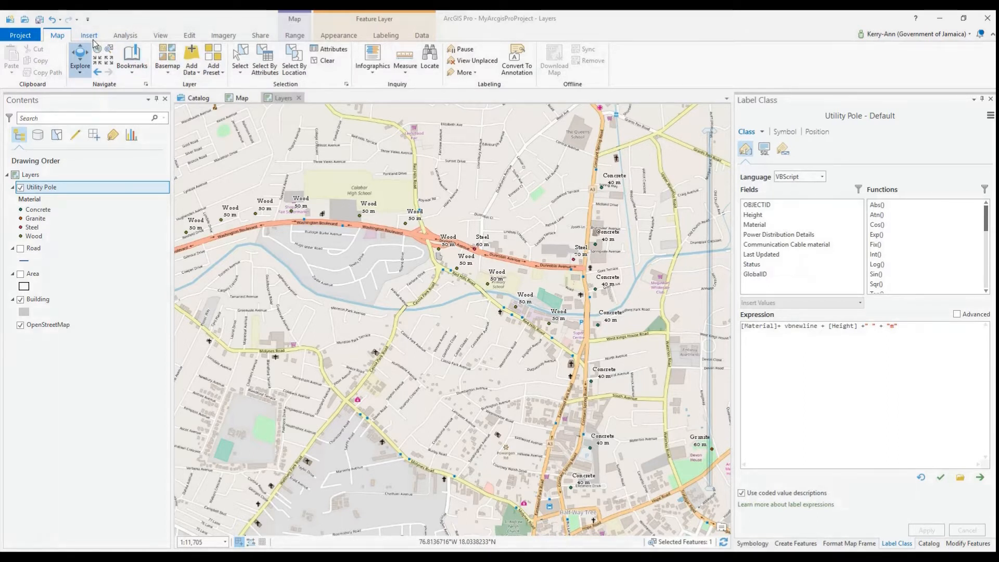
{"action": "left_click", "coordinate": [94, 38]}
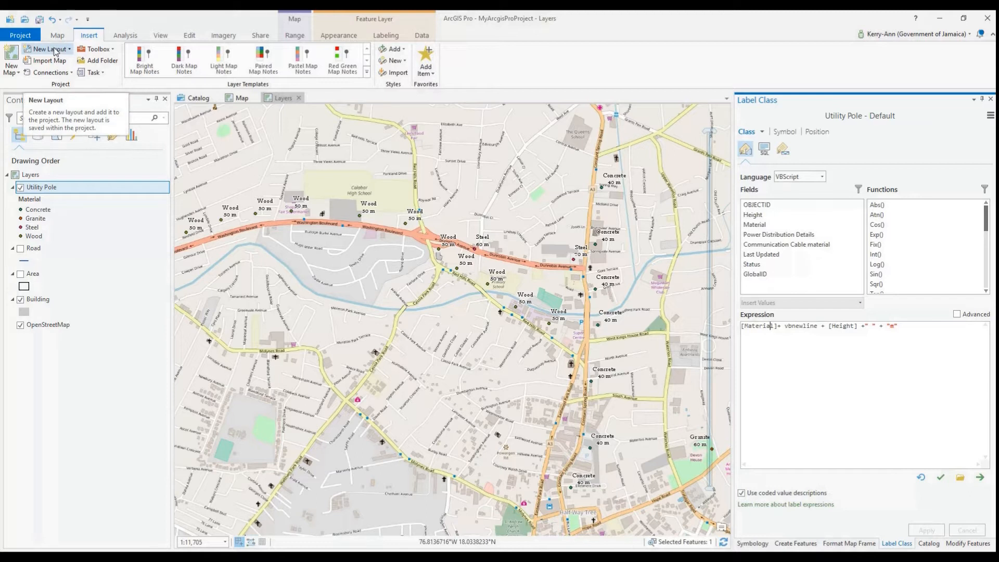
{"action": "left_click", "coordinate": [59, 50]}
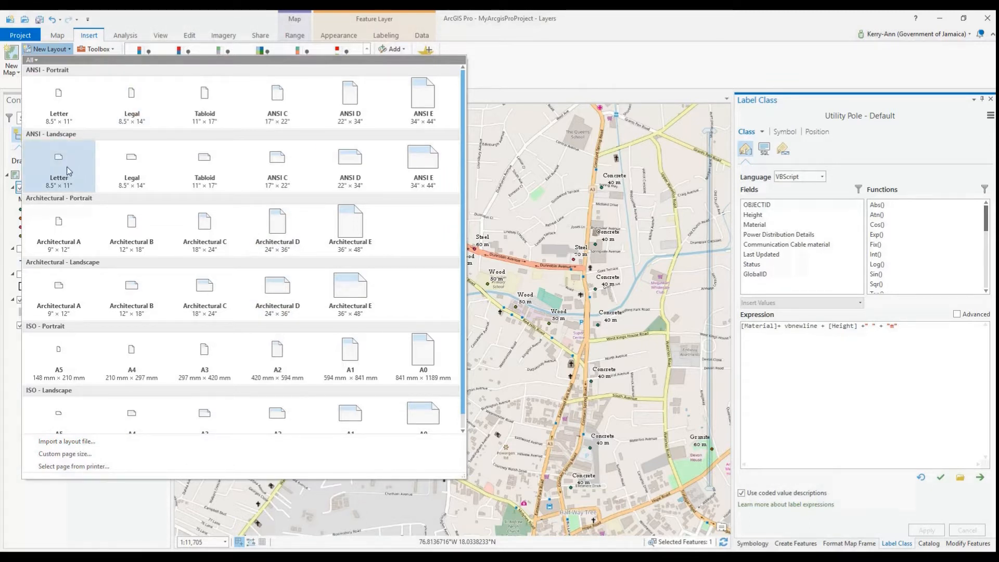
{"action": "left_click", "coordinate": [57, 107]}
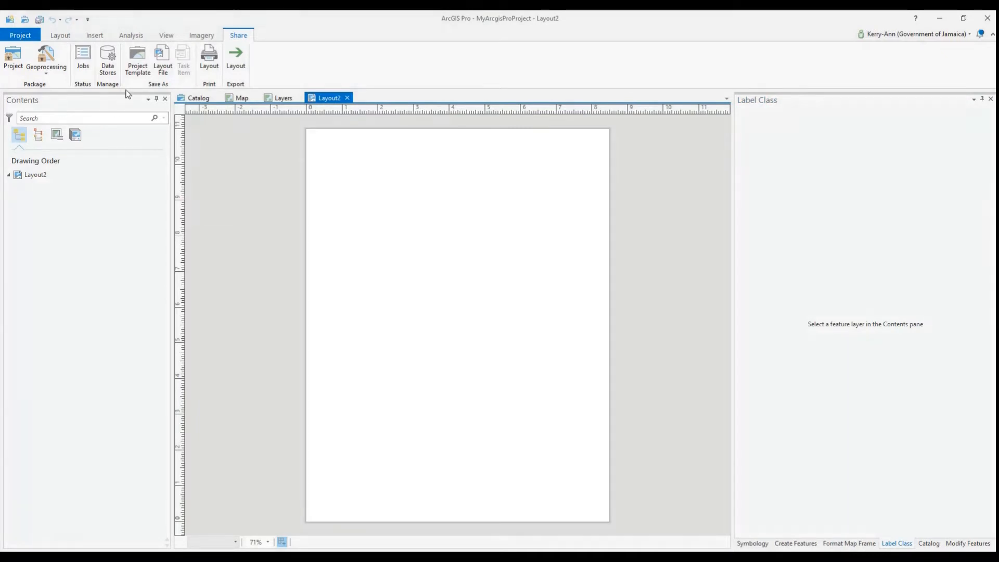
- Insert a map frame showing the Layers map at its current 1:11,705 extent and shorten it from its lower edge
{"action": "left_click", "coordinate": [94, 37]}
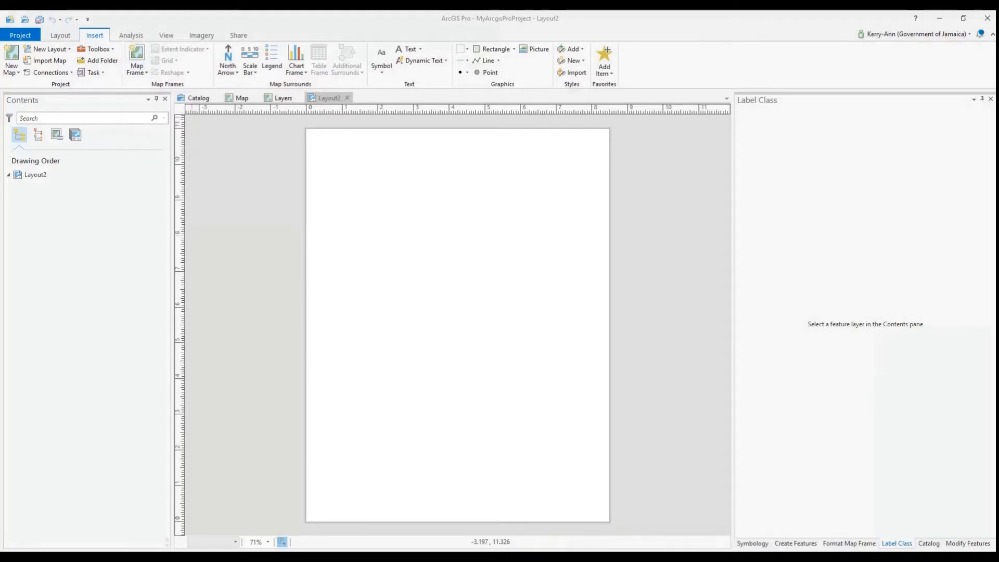
{"action": "left_click", "coordinate": [139, 70]}
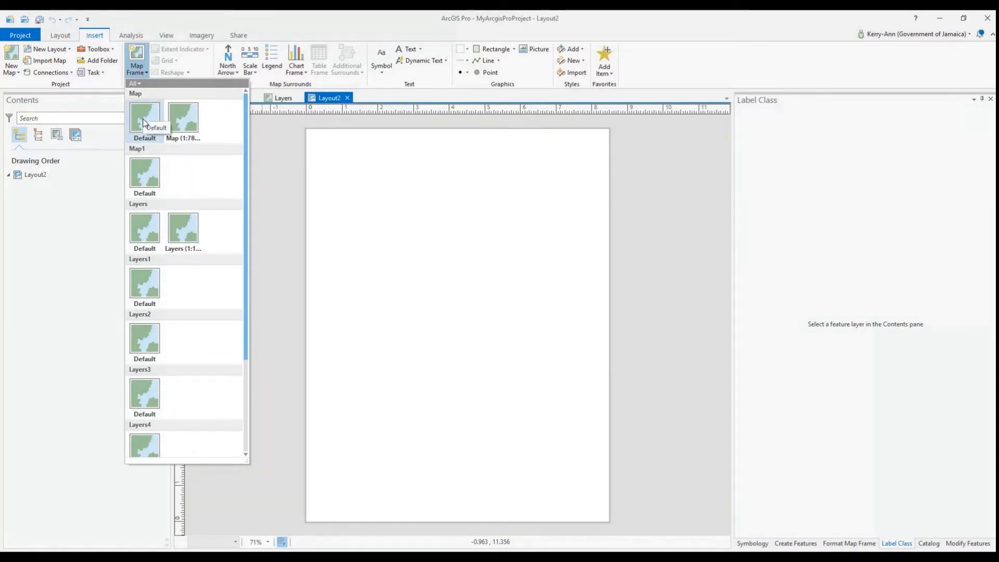
{"action": "left_click", "coordinate": [183, 237]}
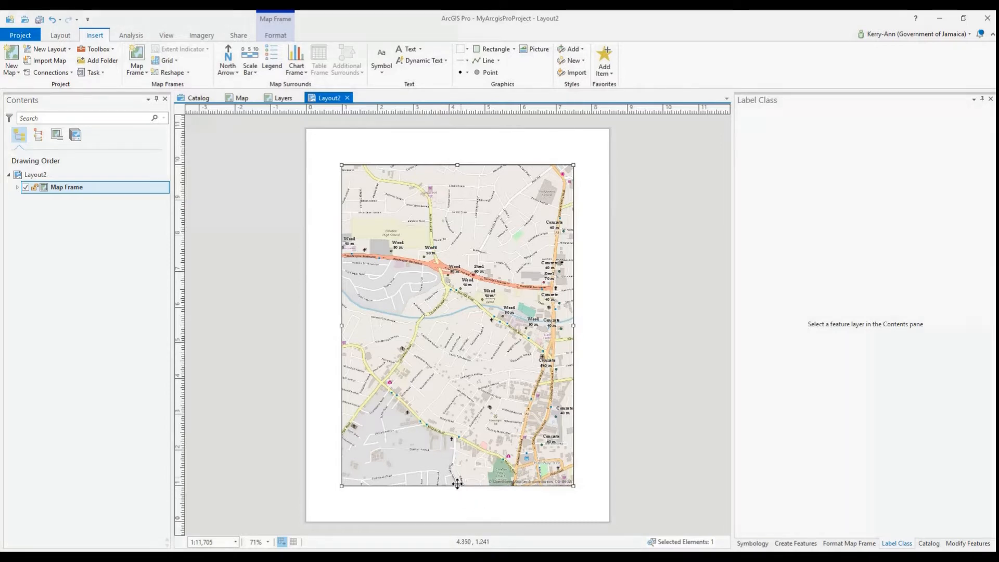
{"action": "left_click_drag", "start_coordinate": [457, 485], "coordinate": [457, 402]}
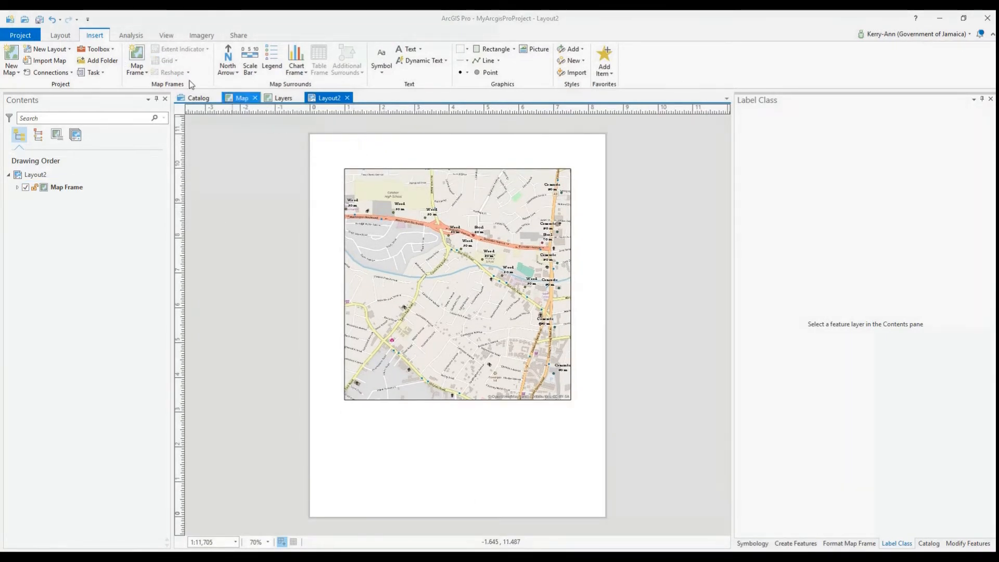
- Switch the layout page to landscape orientation
{"action": "left_click", "coordinate": [59, 37]}
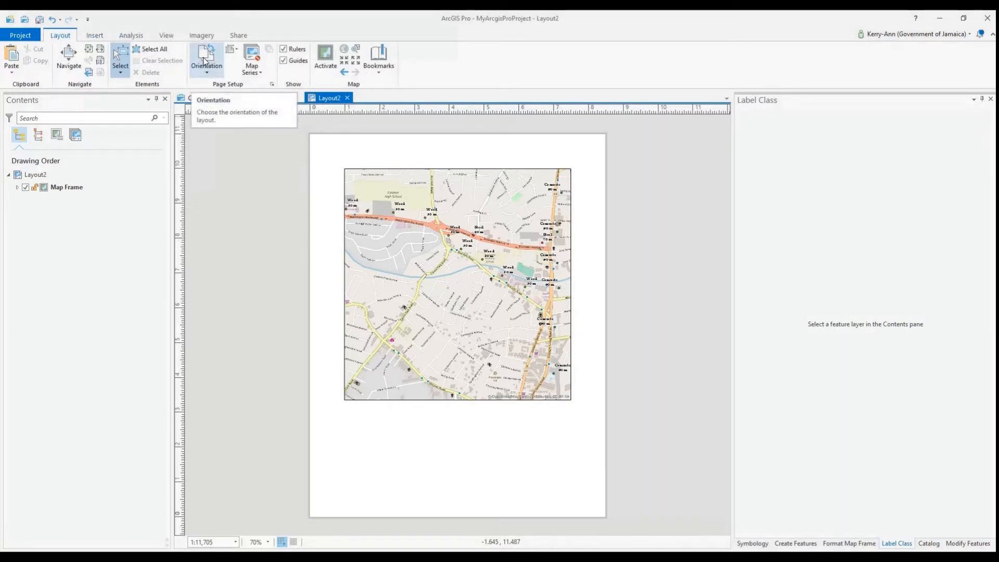
{"action": "left_click", "coordinate": [208, 76]}
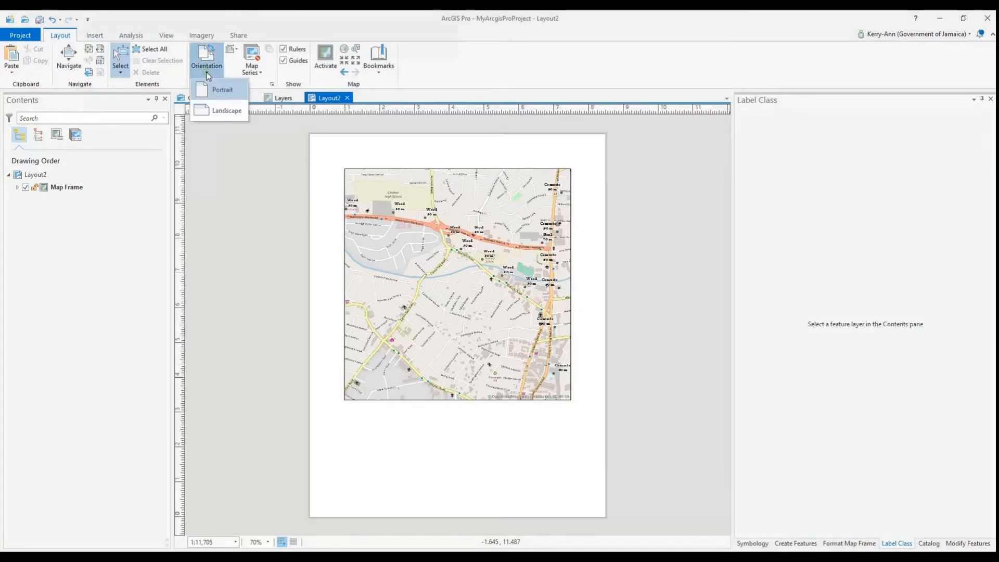
{"action": "left_click", "coordinate": [217, 112]}
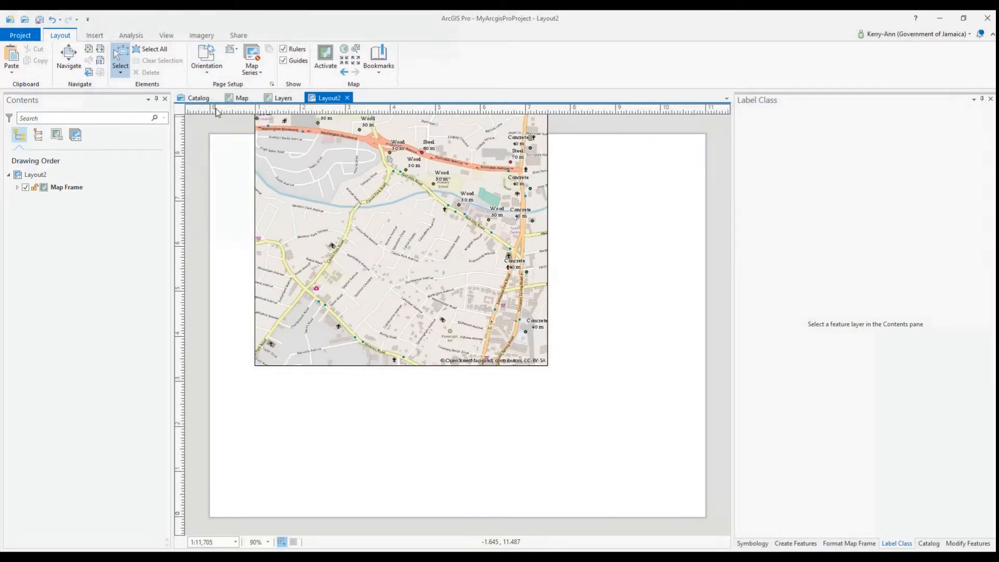
- Move the map frame fully onto the landscape page, widen it and slightly lower its upper edge
{"action": "left_click", "coordinate": [527, 150]}
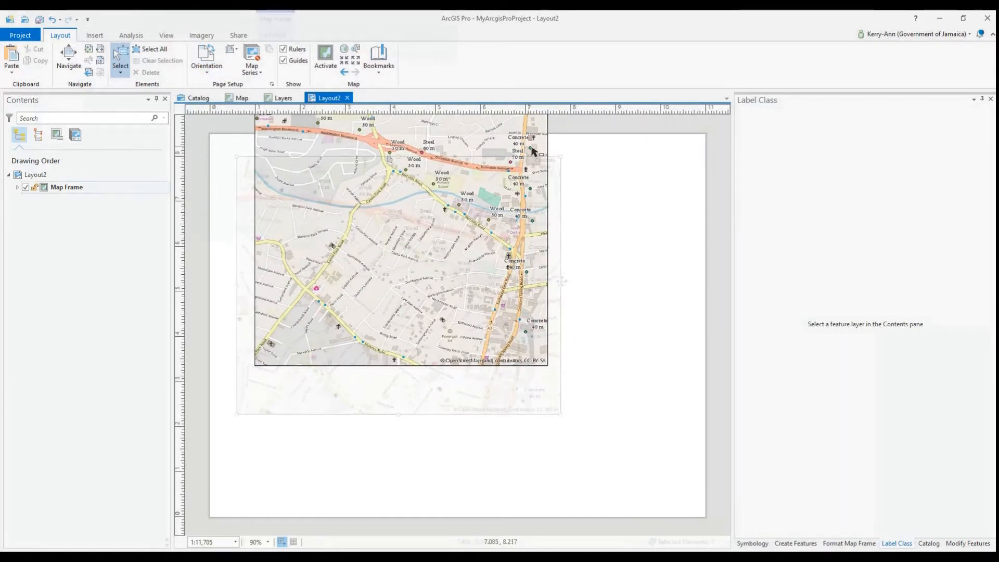
{"action": "left_click_drag", "start_coordinate": [560, 286], "coordinate": [574, 286]}
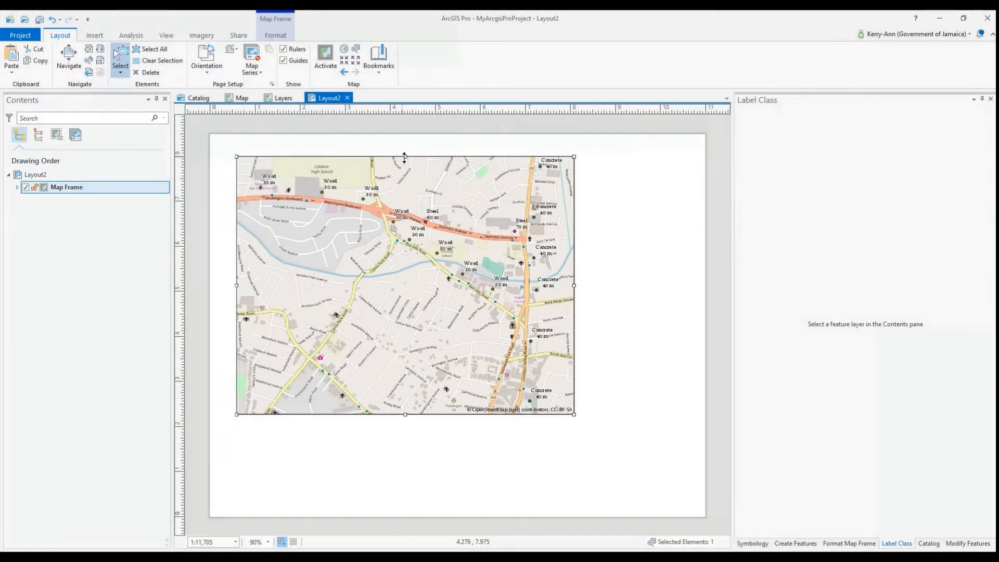
{"action": "left_click_drag", "start_coordinate": [406, 156], "coordinate": [405, 162]}
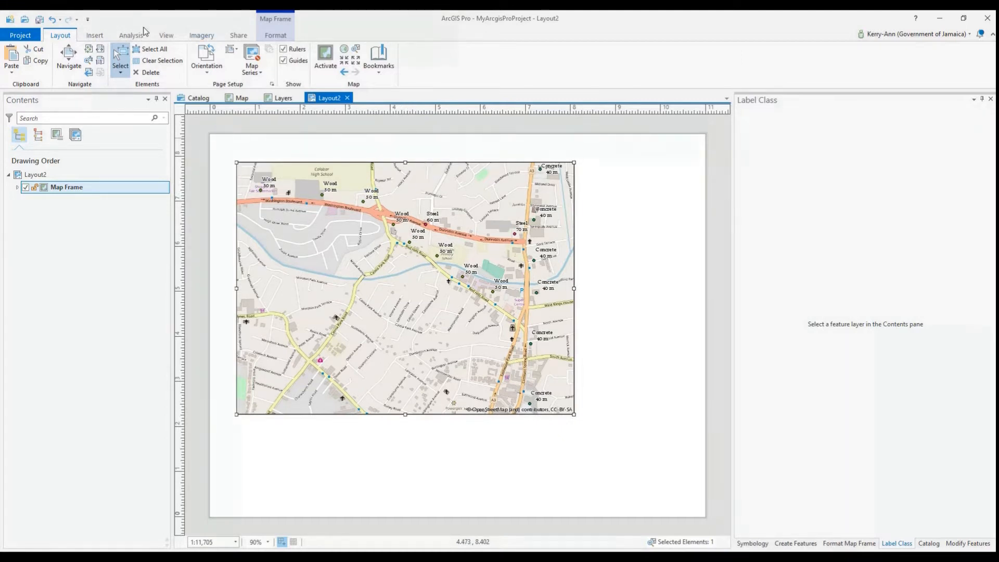
- Insert a circled-N north arrow and place it just beyond the map frame's right edge
{"action": "left_click", "coordinate": [96, 36]}
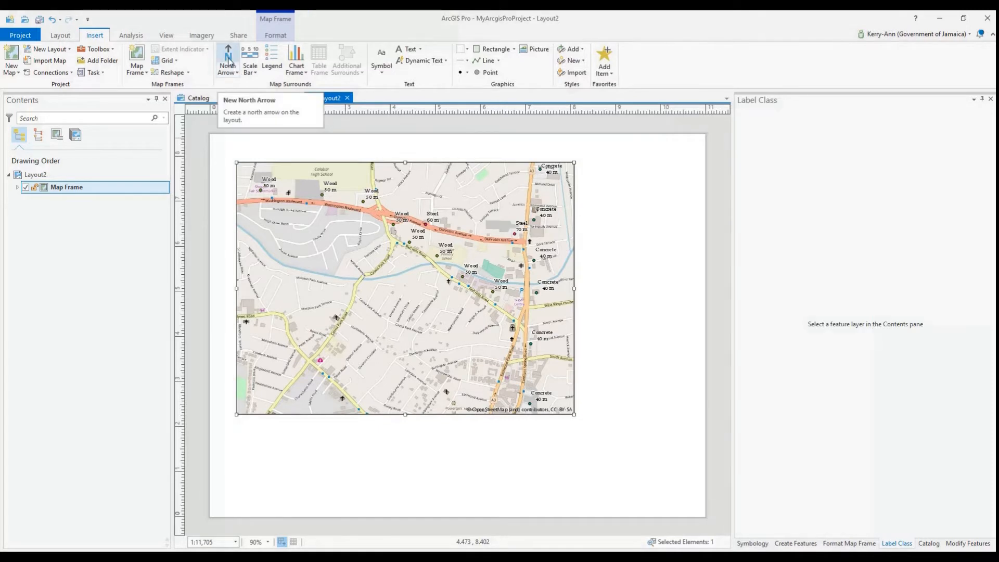
{"action": "left_click", "coordinate": [229, 69]}
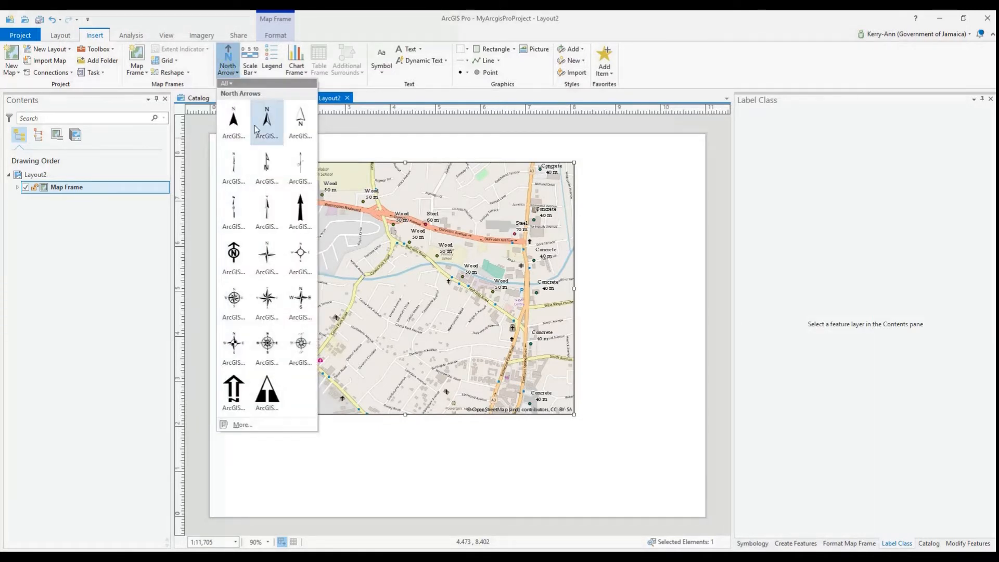
{"action": "left_click", "coordinate": [235, 261]}
{"action": "left_click", "coordinate": [457, 325]}
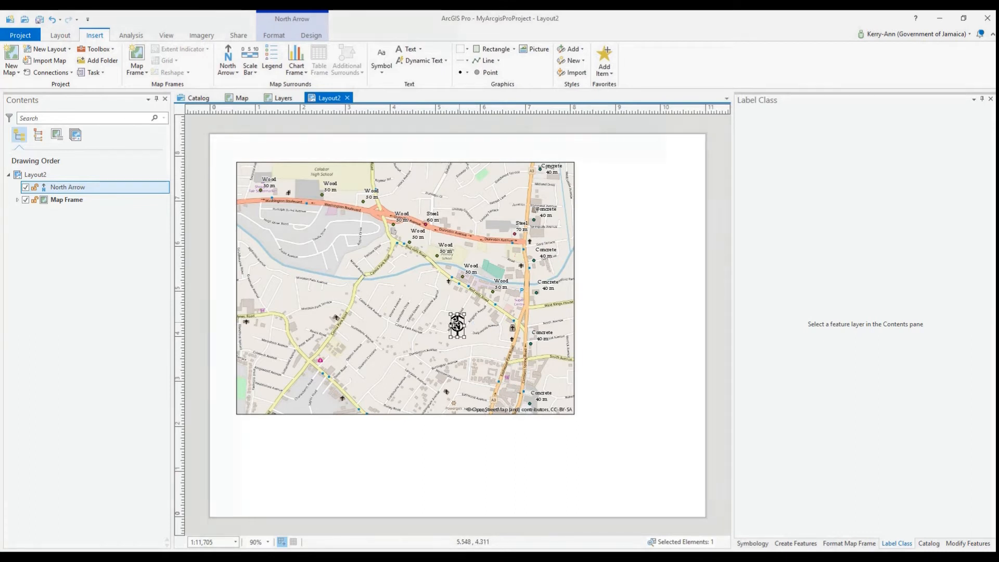
{"action": "left_click_drag", "start_coordinate": [457, 325], "coordinate": [602, 294]}
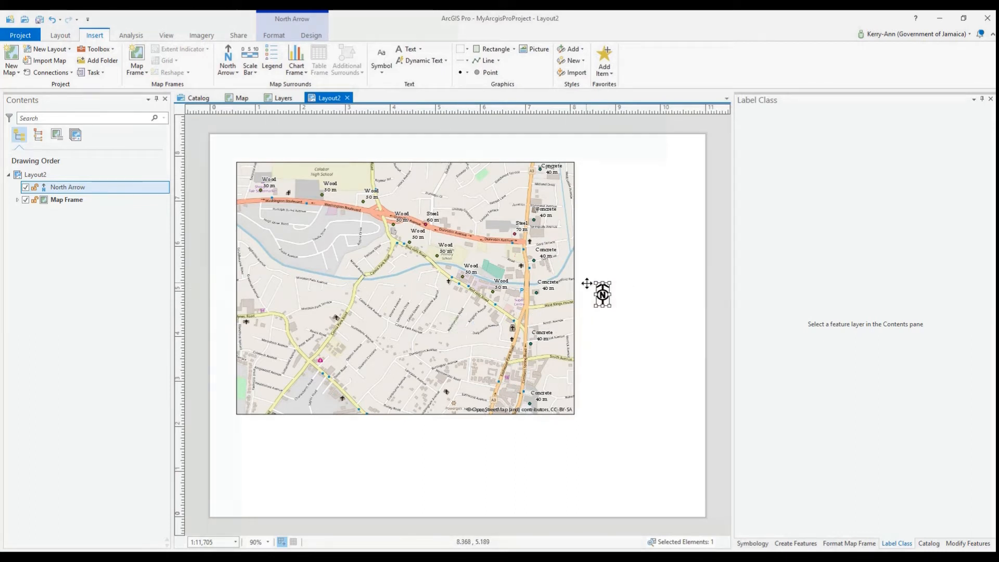
- Insert a Scale Line 1 Metric scale bar, narrow it to about 2.78 in and place it below the map frame's lower-right corner
{"action": "left_click", "coordinate": [251, 68]}
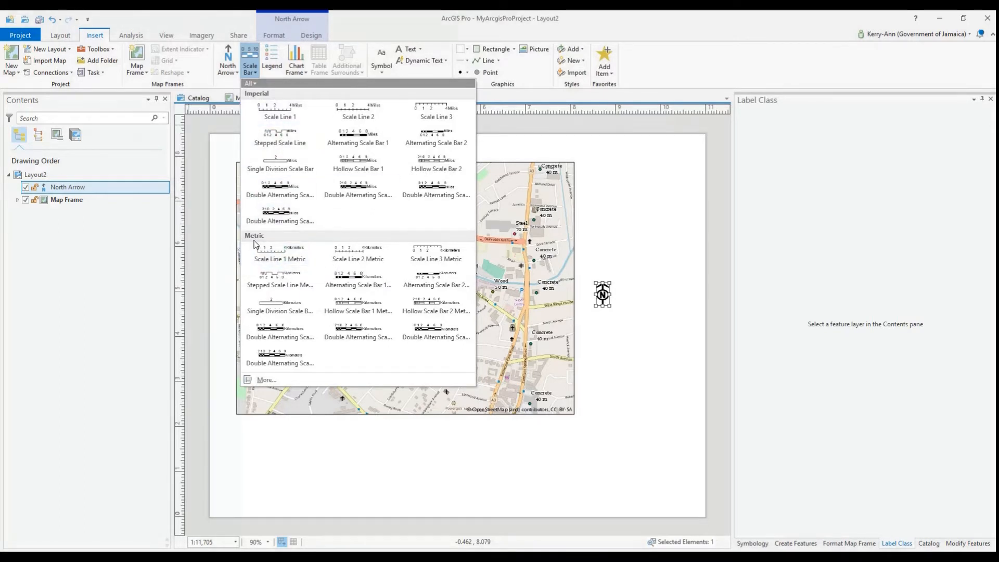
{"action": "left_click", "coordinate": [269, 255]}
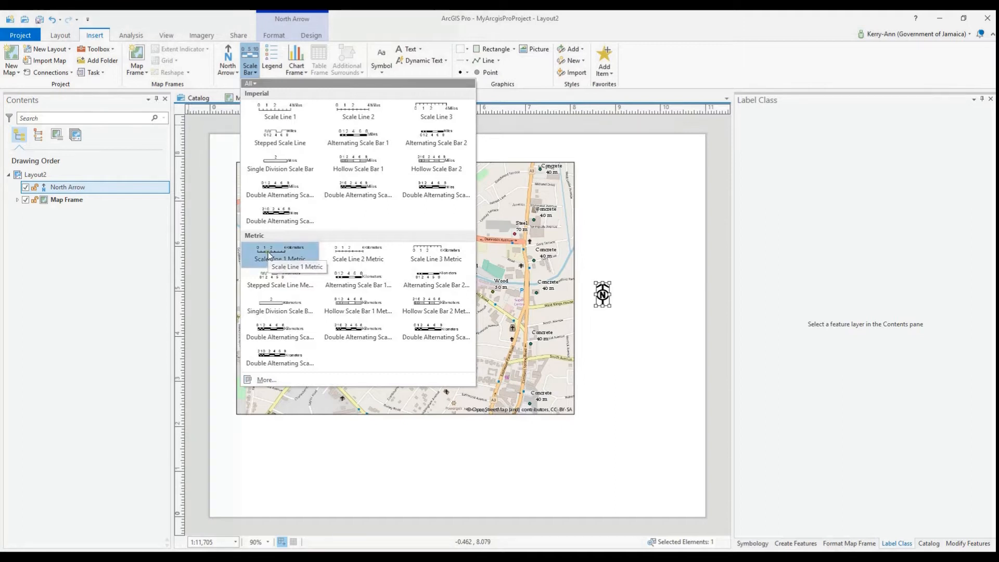
{"action": "left_click", "coordinate": [539, 315]}
{"action": "left_click_drag", "start_coordinate": [622, 315], "coordinate": [582, 316]}
{"action": "left_click_drag", "start_coordinate": [516, 311], "coordinate": [591, 384]}
{"action": "left_click_drag", "start_coordinate": [591, 383], "coordinate": [632, 431]}
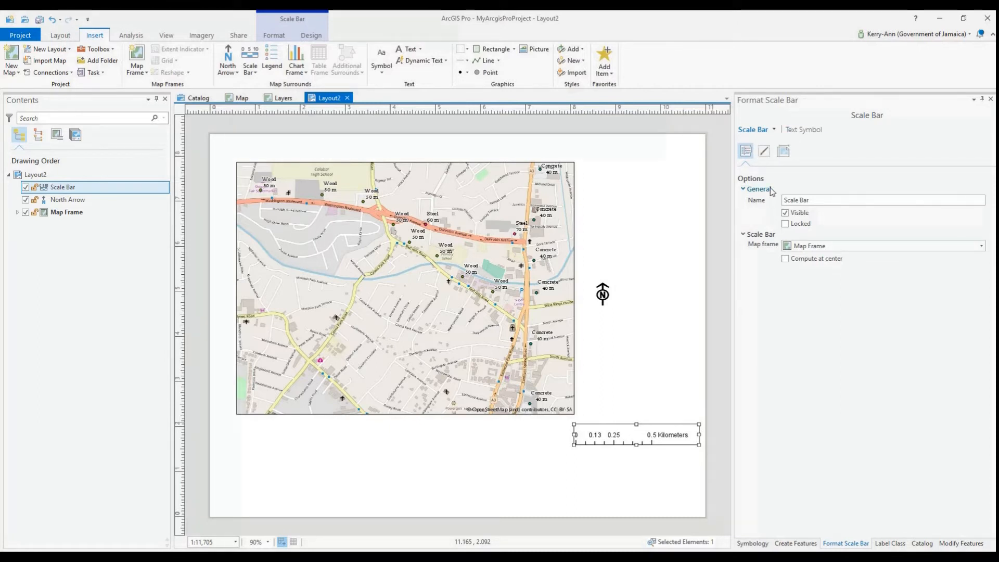
{"action": "left_click", "coordinate": [799, 251]}
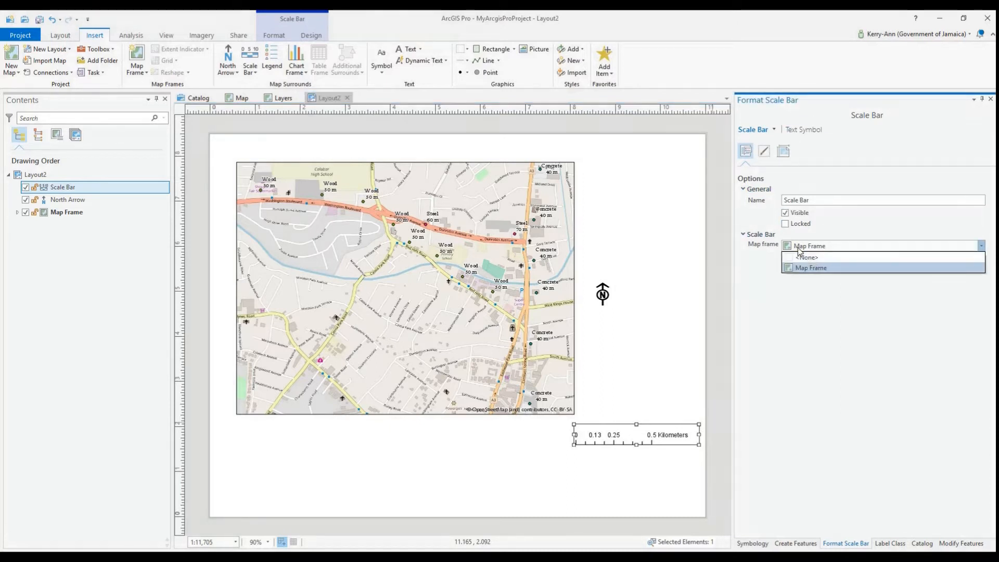
{"action": "left_click", "coordinate": [799, 252]}
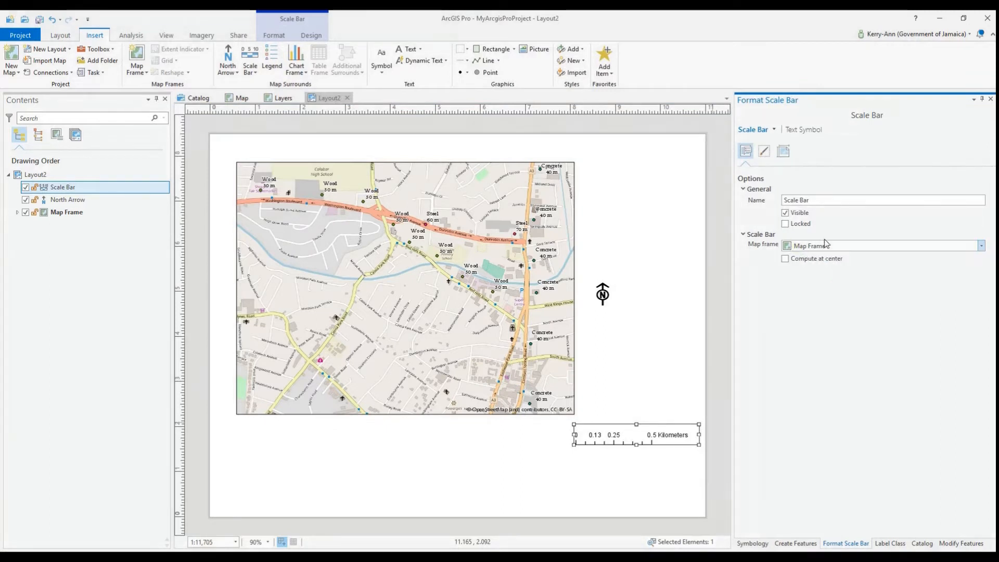
{"action": "left_click", "coordinate": [764, 152]}
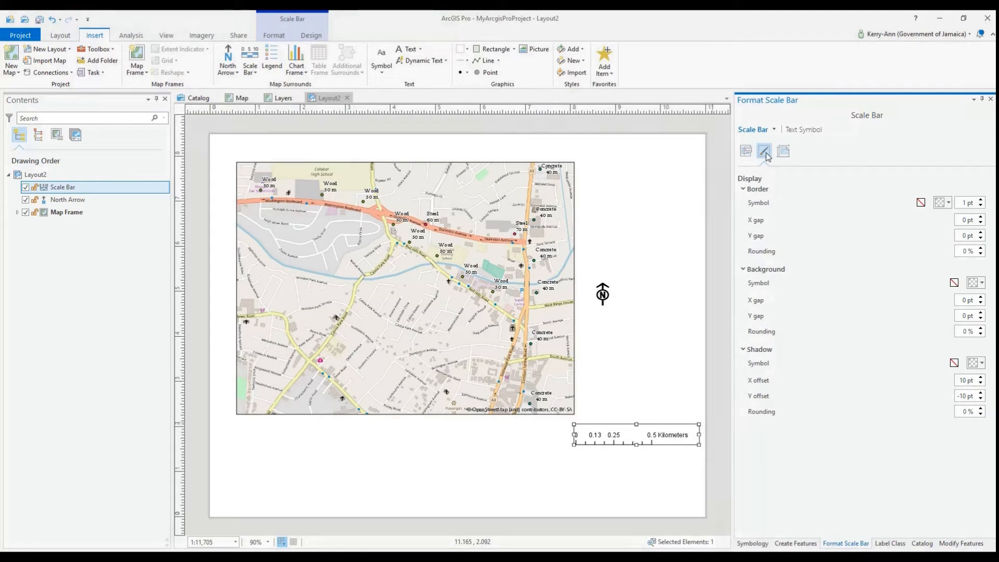
{"action": "left_click", "coordinate": [784, 152]}
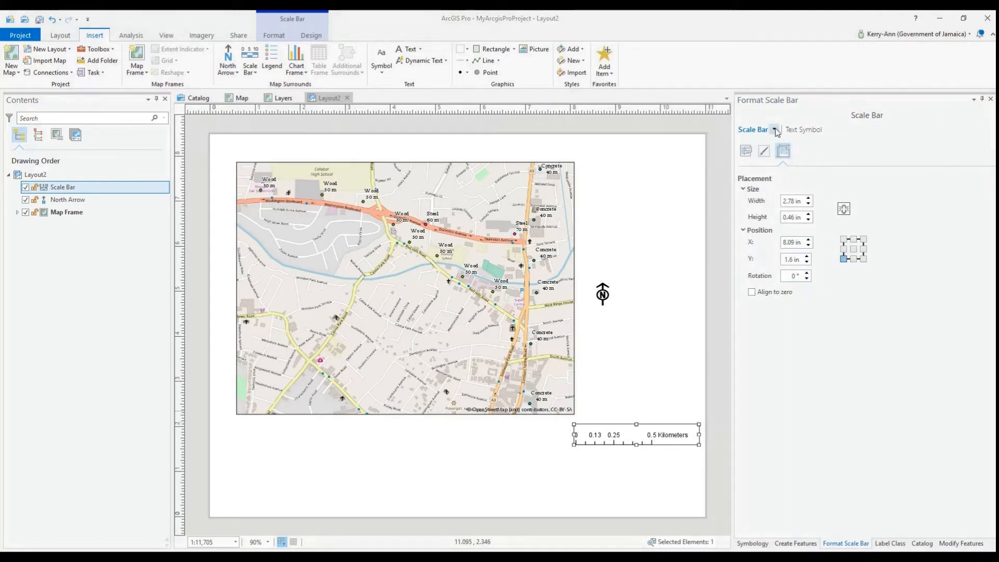
- Set the font of the scale bar's units text to Eras Medium ITC
{"action": "left_click", "coordinate": [774, 129]}
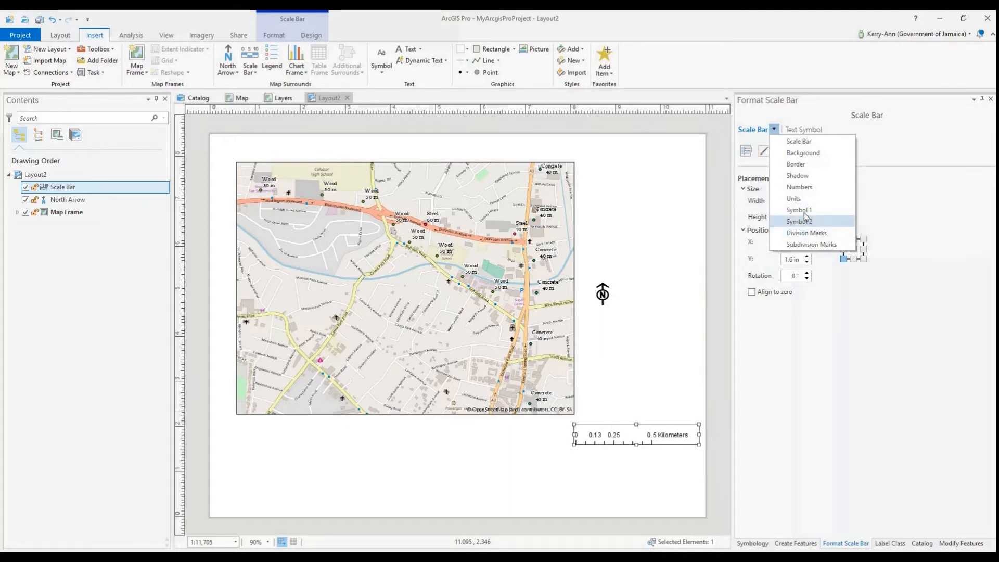
{"action": "left_click", "coordinate": [795, 199]}
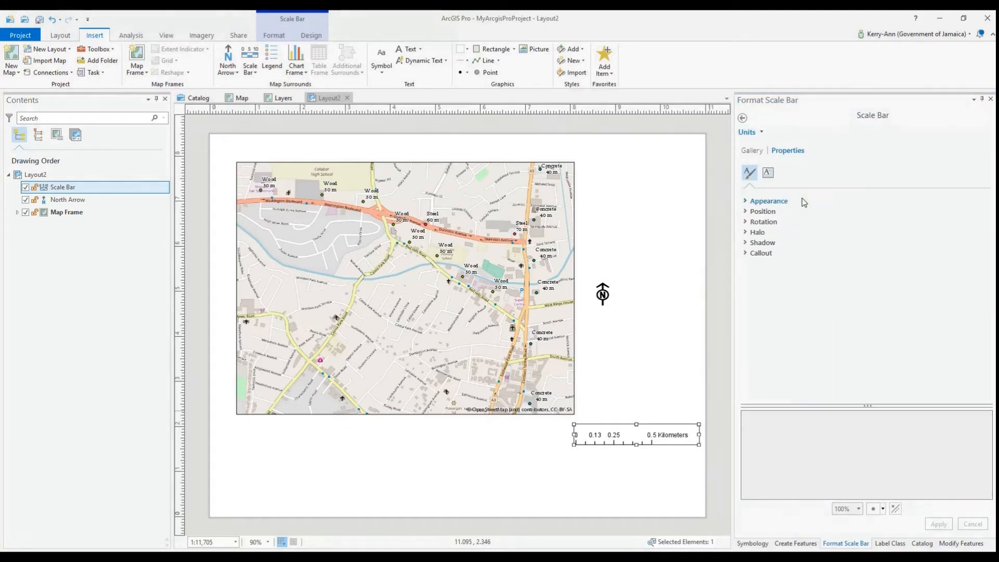
{"action": "left_click", "coordinate": [766, 202]}
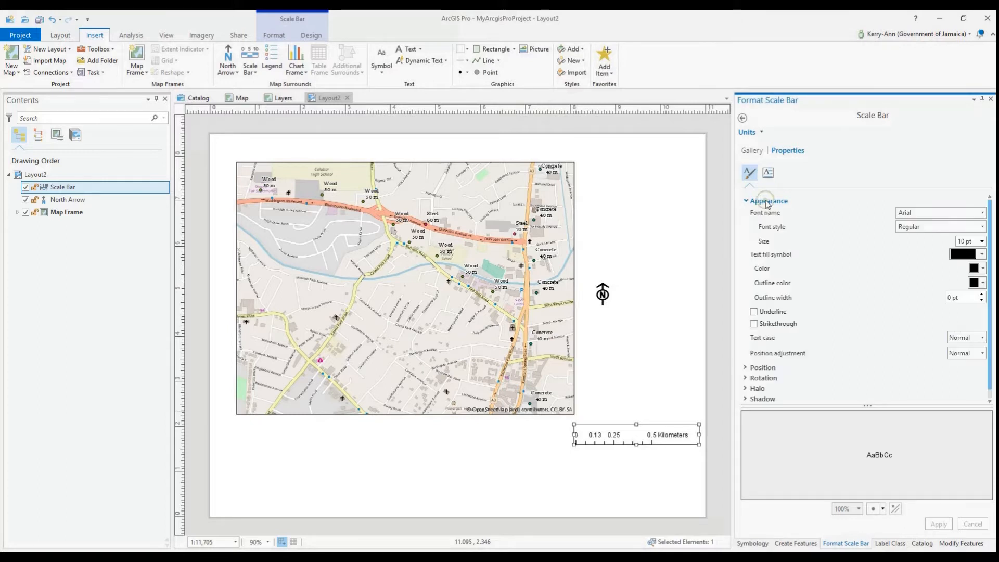
{"action": "left_click", "coordinate": [983, 213]}
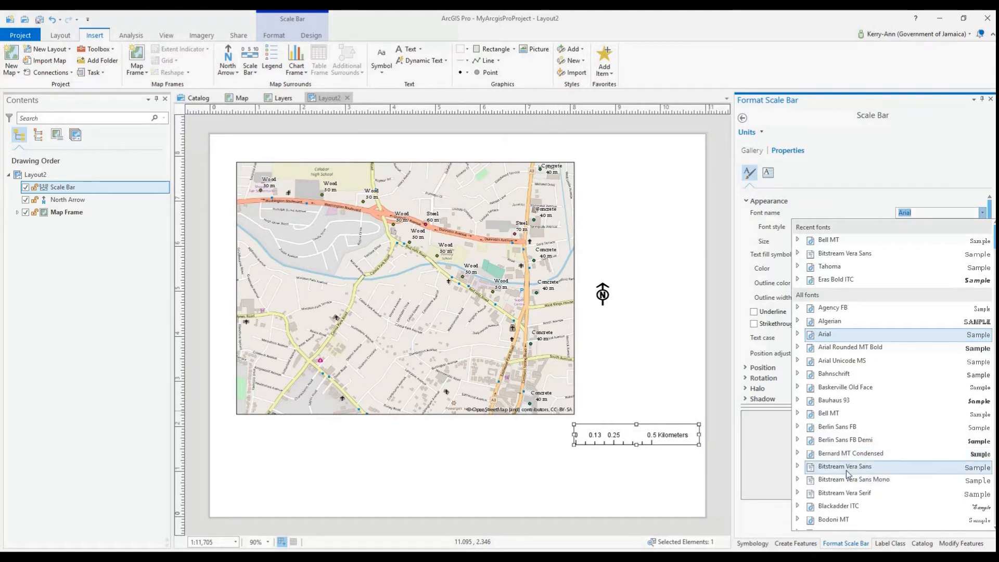
{"action": "scroll", "coordinate": [847, 473], "scroll_direction": "down", "scroll_amount": 3}
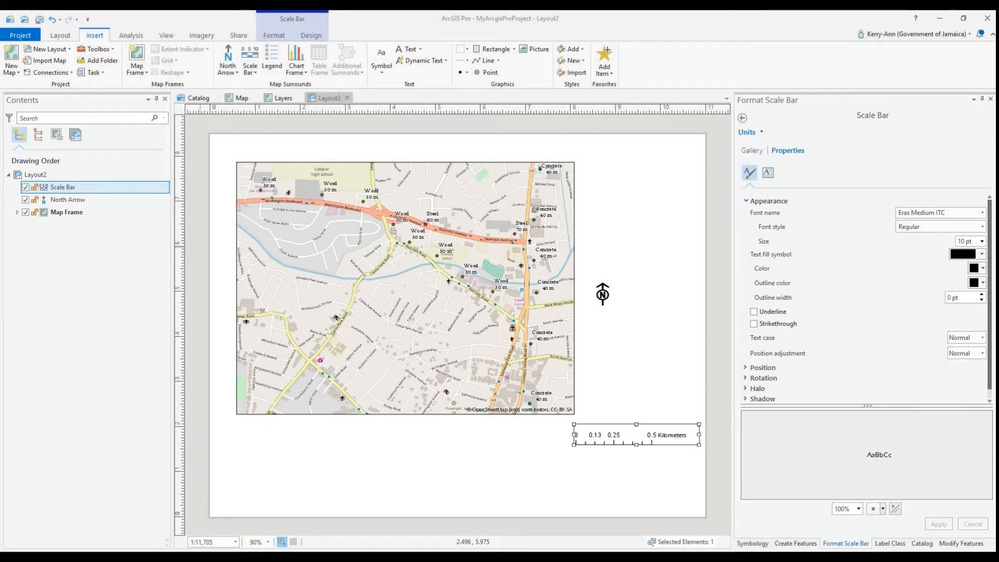
- Set the font of the scale bar's numbers to Eras Medium ITC
{"action": "left_click", "coordinate": [761, 132]}
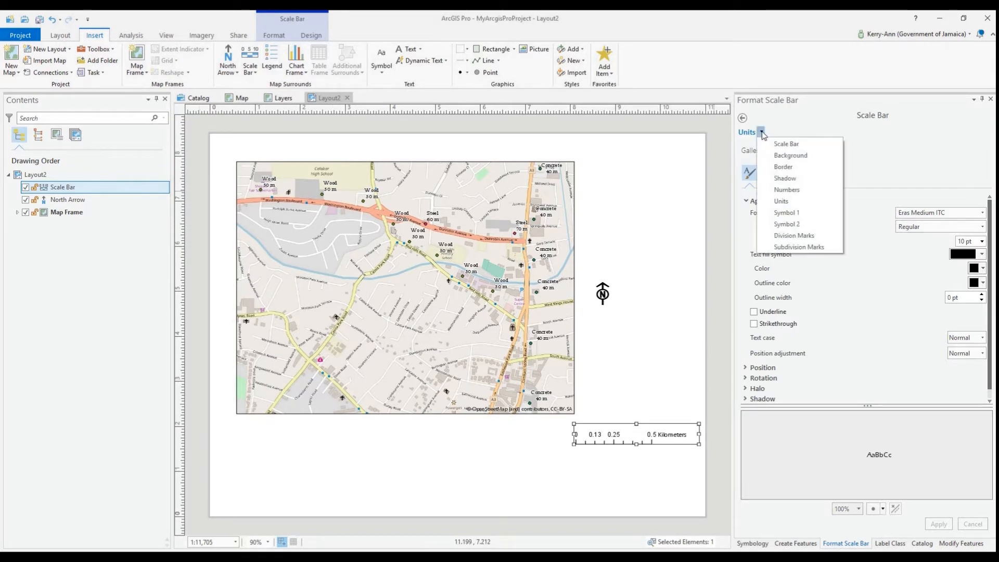
{"action": "left_click", "coordinate": [788, 189]}
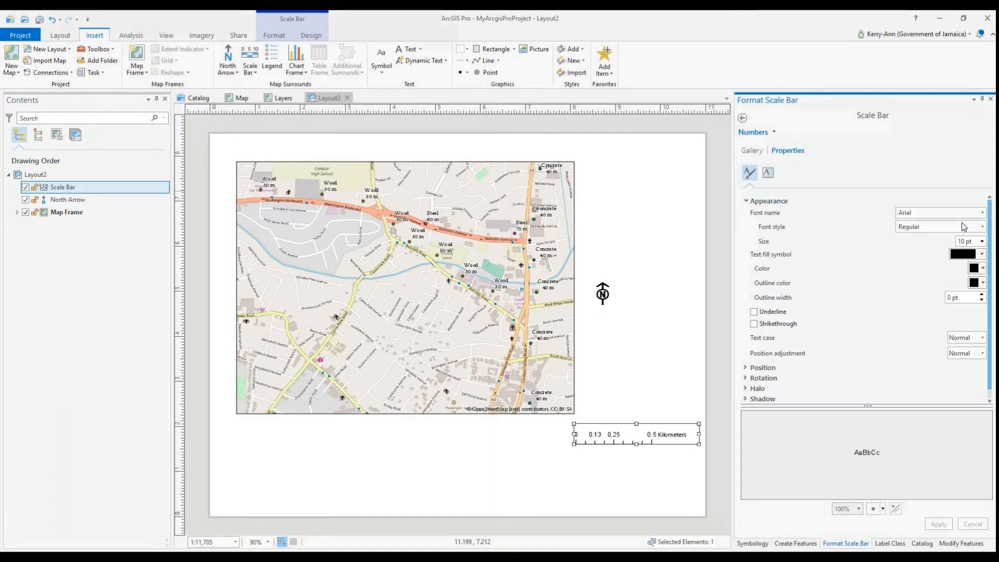
{"action": "left_click", "coordinate": [983, 213]}
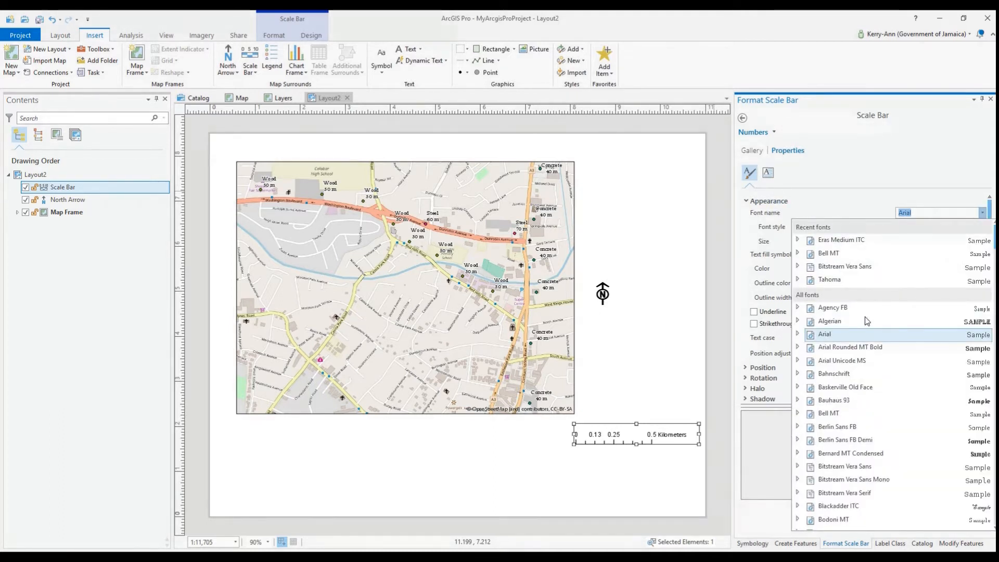
{"action": "key", "text": "e"}
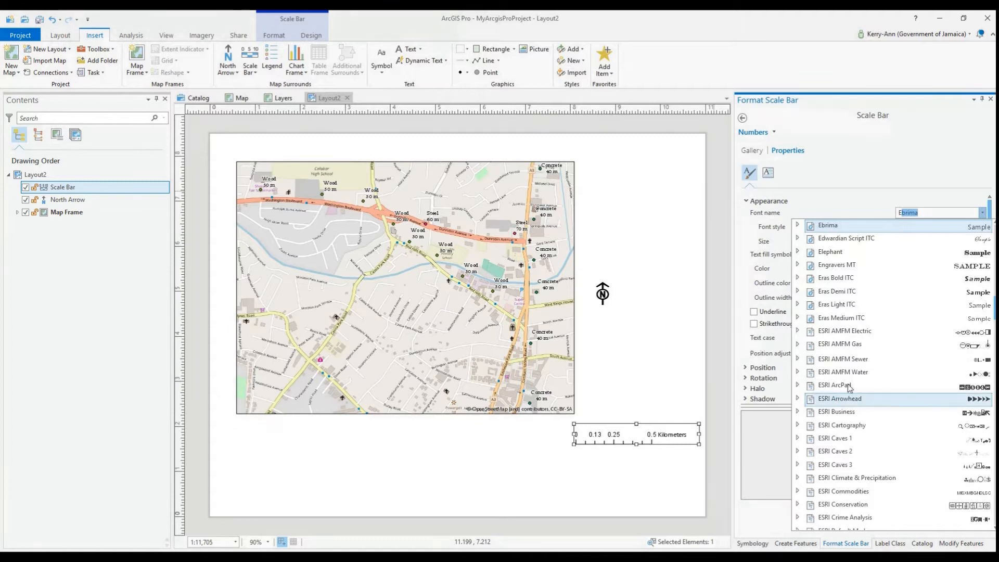
{"action": "left_click", "coordinate": [859, 317]}
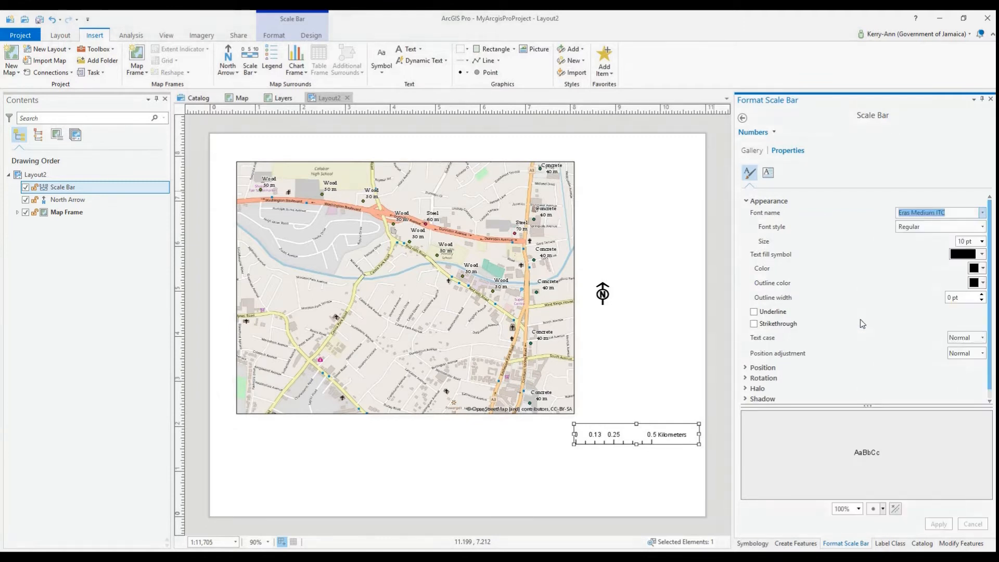
- Apply the pending font change to the scale bar's numbers and deselect the scale bar
{"action": "left_click", "coordinate": [930, 523]}
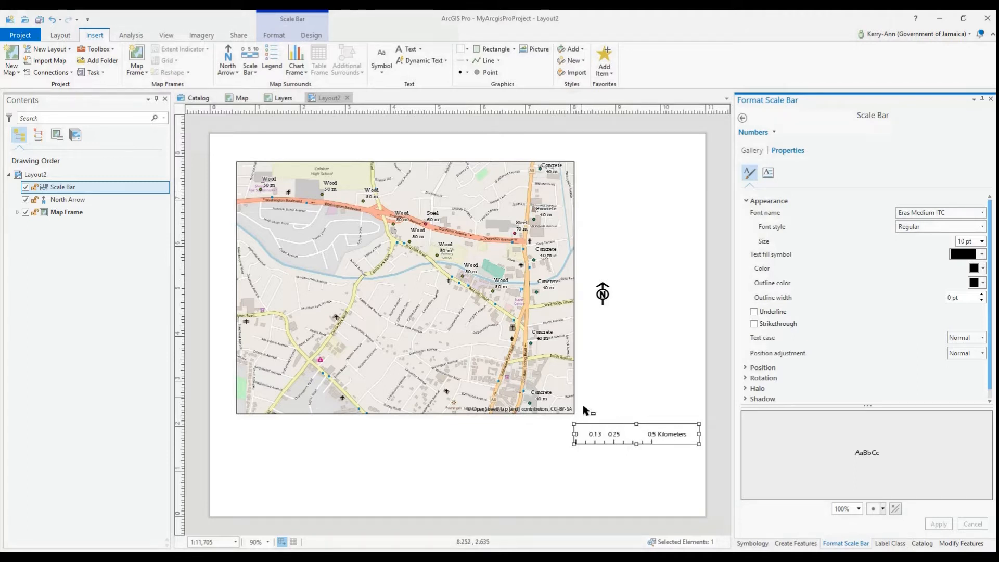
{"action": "left_click", "coordinate": [614, 407]}
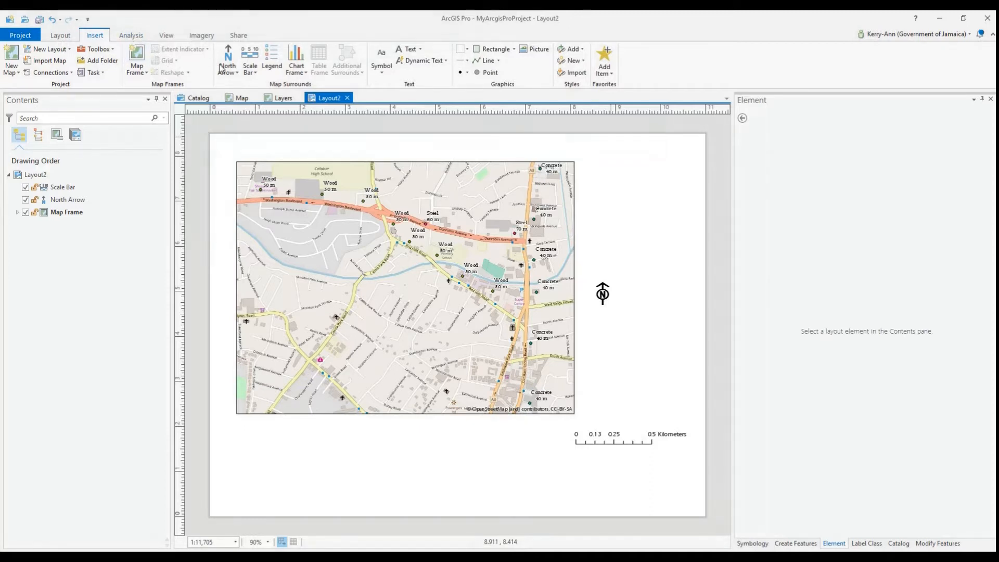
- Insert a legend below the north arrow, about 2.1 in wide by 2.09 in high, and move the scale bar down beneath it
{"action": "left_click", "coordinate": [272, 66]}
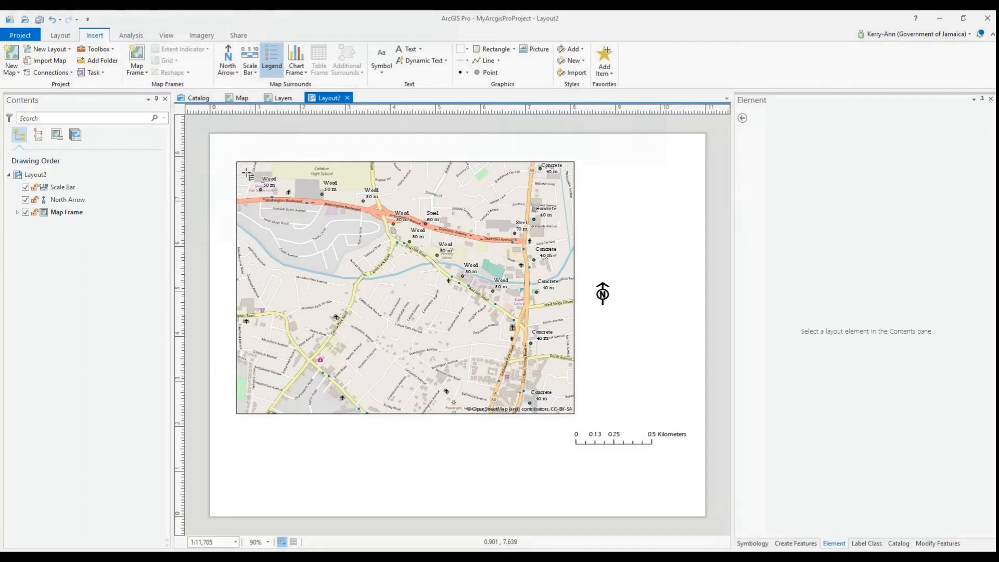
{"action": "left_click_drag", "start_coordinate": [589, 344], "coordinate": [674, 423]}
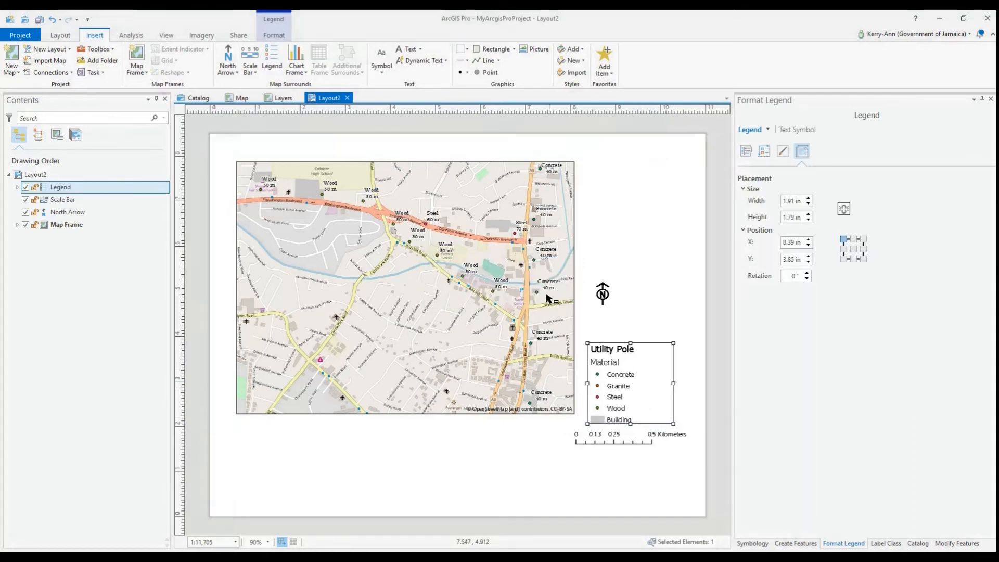
{"action": "left_click_drag", "start_coordinate": [618, 442], "coordinate": [619, 489]}
{"action": "left_click", "coordinate": [609, 400]}
{"action": "left_click_drag", "start_coordinate": [676, 426], "coordinate": [682, 437]}
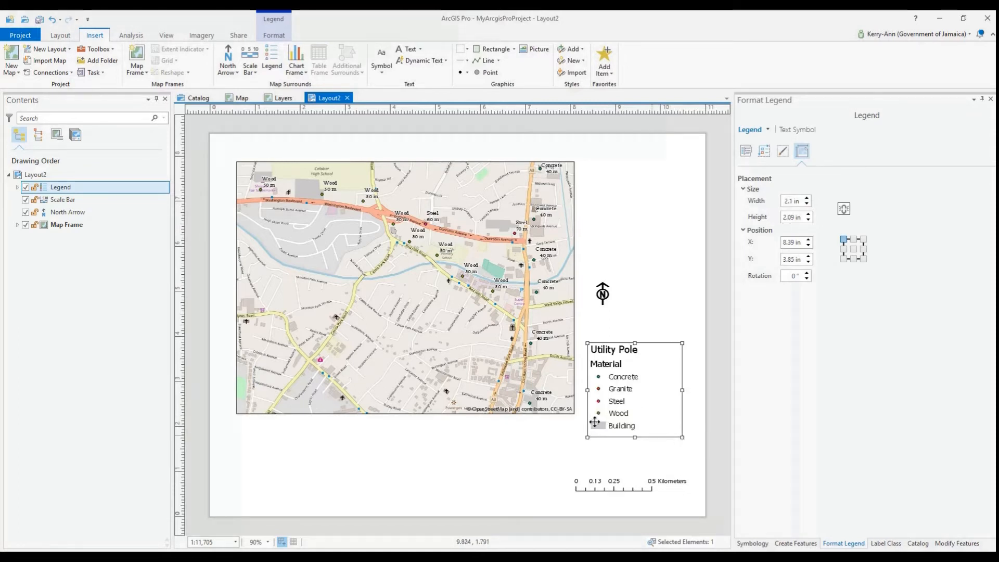
{"action": "left_click", "coordinate": [650, 345]}
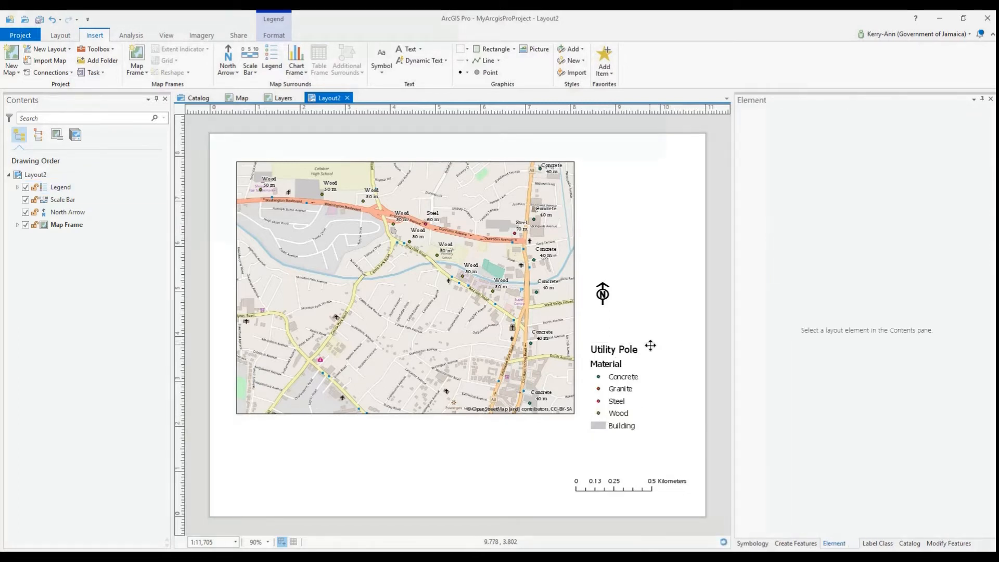
- Try showing the legend's title
{"action": "left_click", "coordinate": [616, 384]}
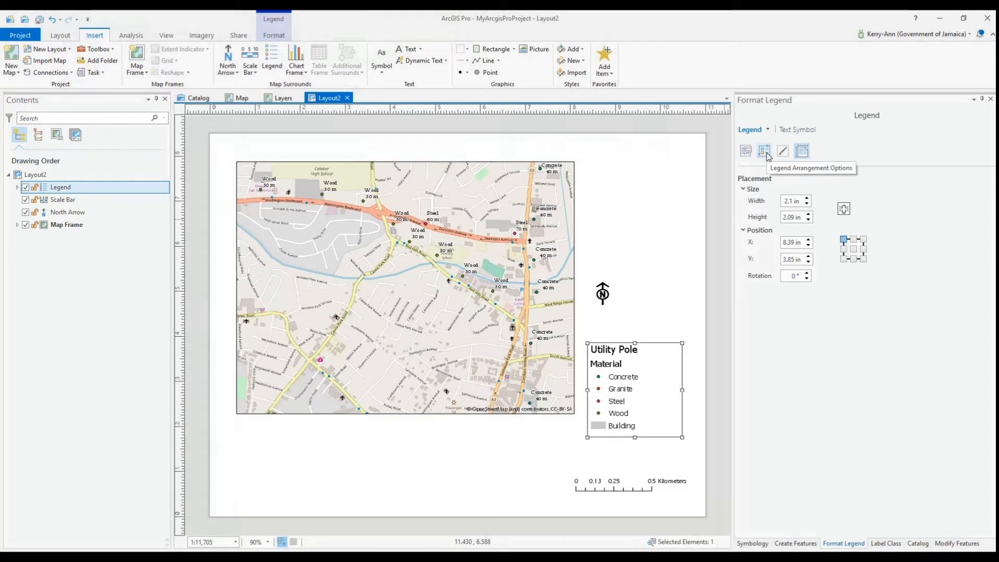
{"action": "left_click", "coordinate": [747, 153]}
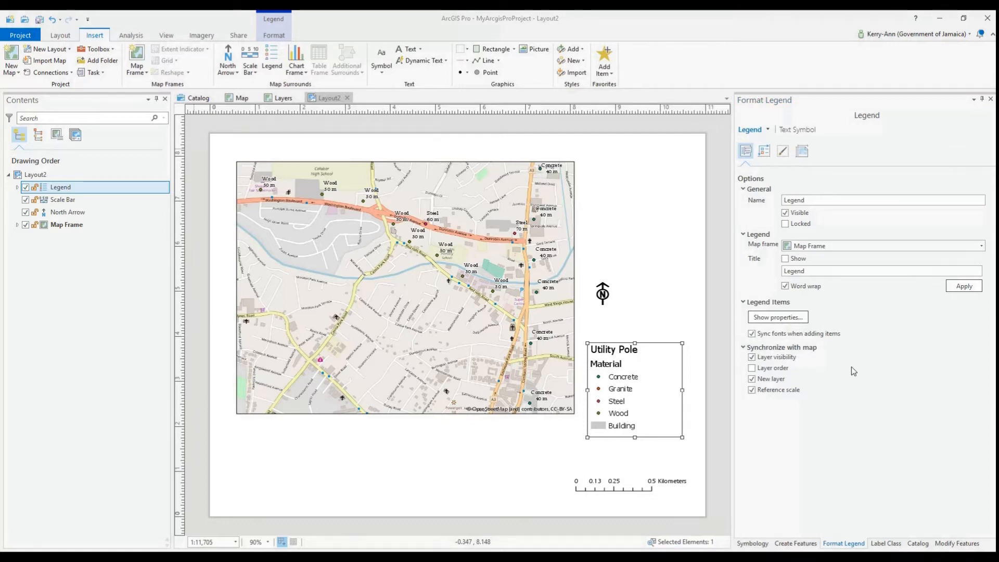
{"action": "left_click", "coordinate": [785, 259]}
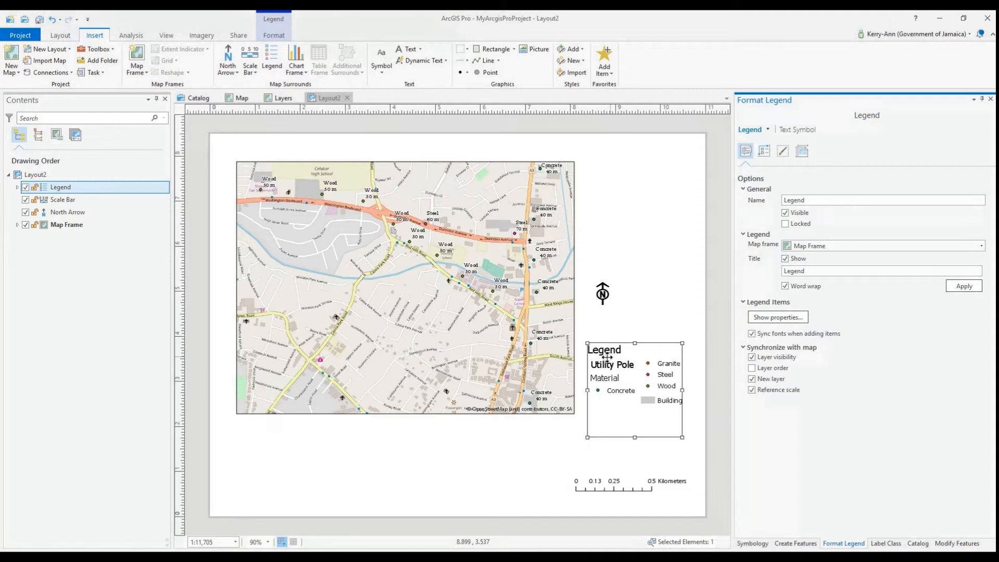
{"action": "left_click", "coordinate": [785, 258]}
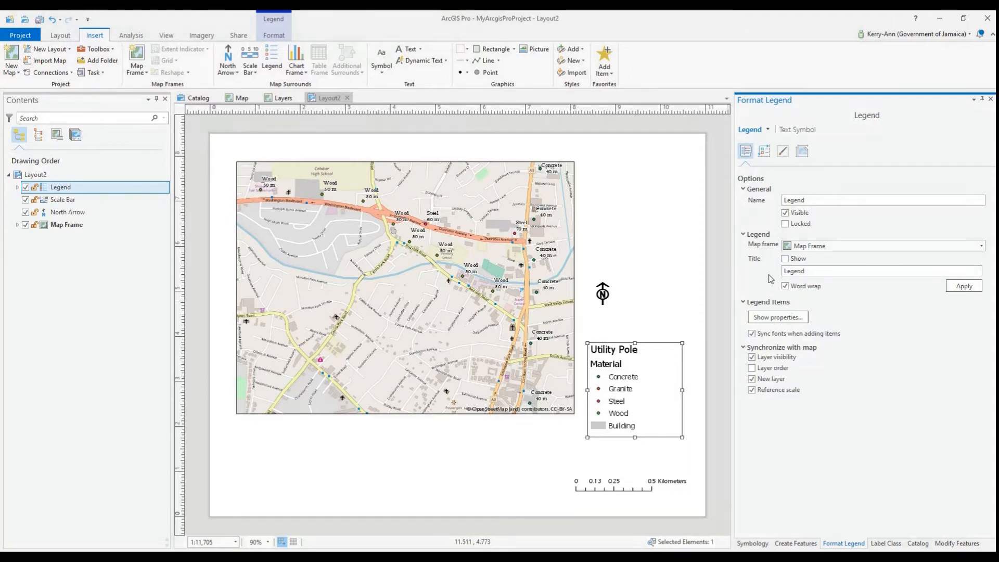
- Turn on the layer name for all of the legend's items
{"action": "left_click", "coordinate": [777, 318]}
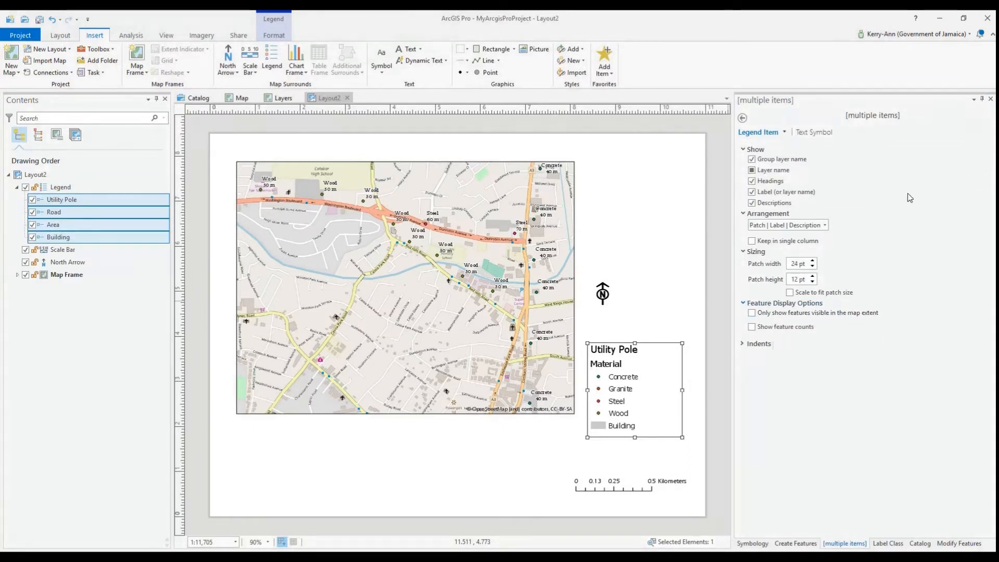
{"action": "left_click", "coordinate": [752, 160]}
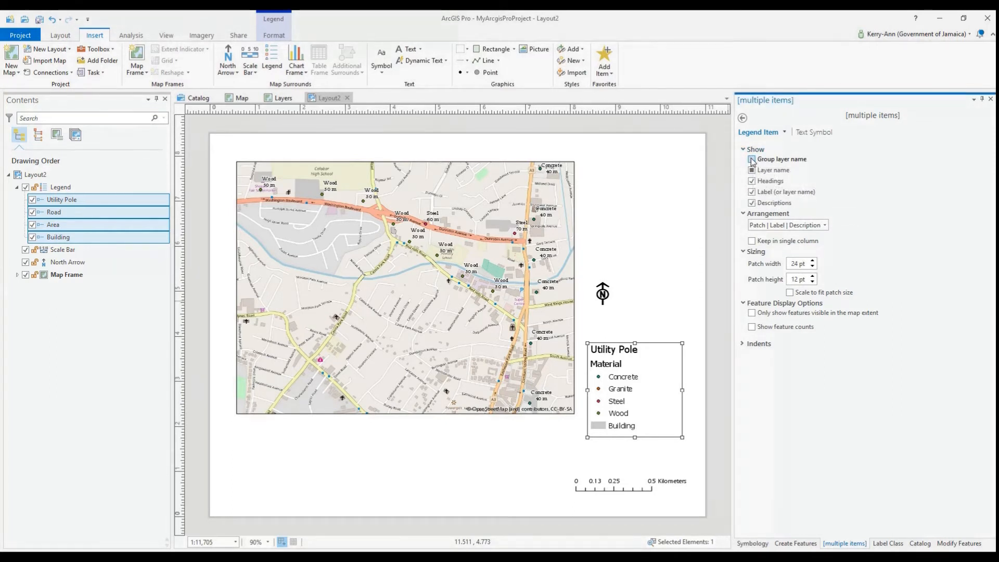
{"action": "left_click", "coordinate": [752, 159]}
{"action": "left_click", "coordinate": [752, 170]}
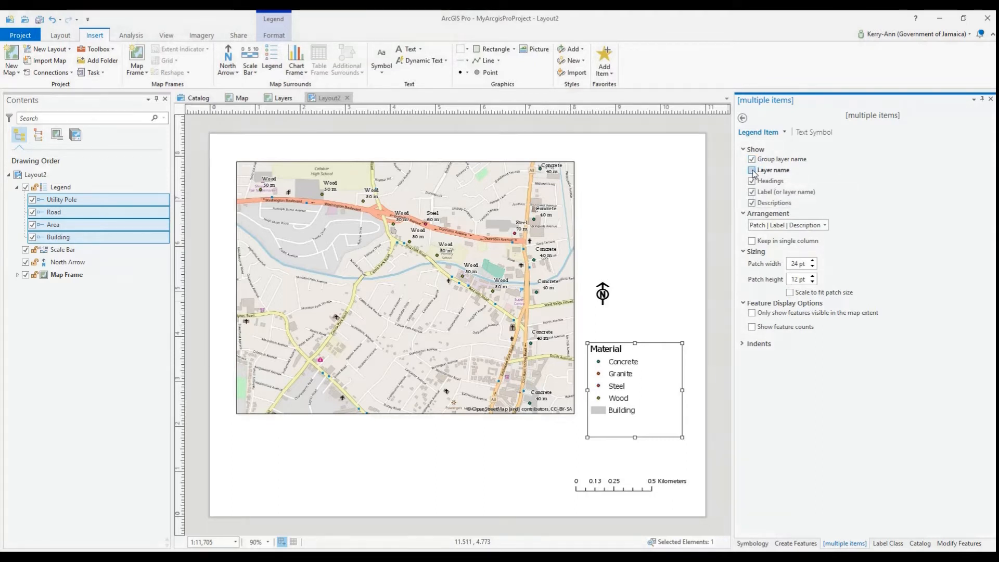
{"action": "left_click", "coordinate": [752, 171]}
- Hide the headings of all legend items and limit them to only features visible in the map extent
{"action": "left_click", "coordinate": [752, 179]}
{"action": "left_click", "coordinate": [752, 171]}
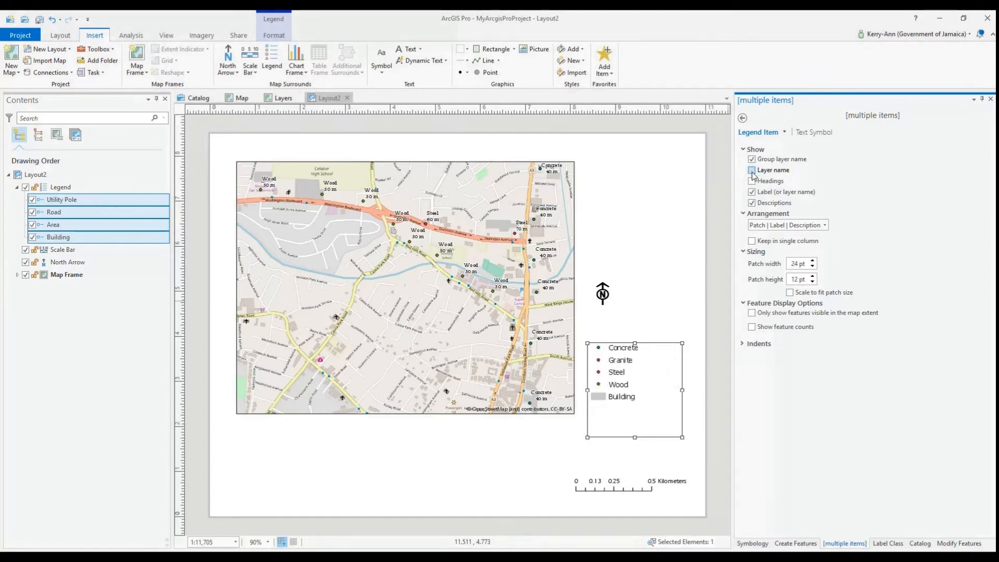
{"action": "left_click", "coordinate": [752, 172]}
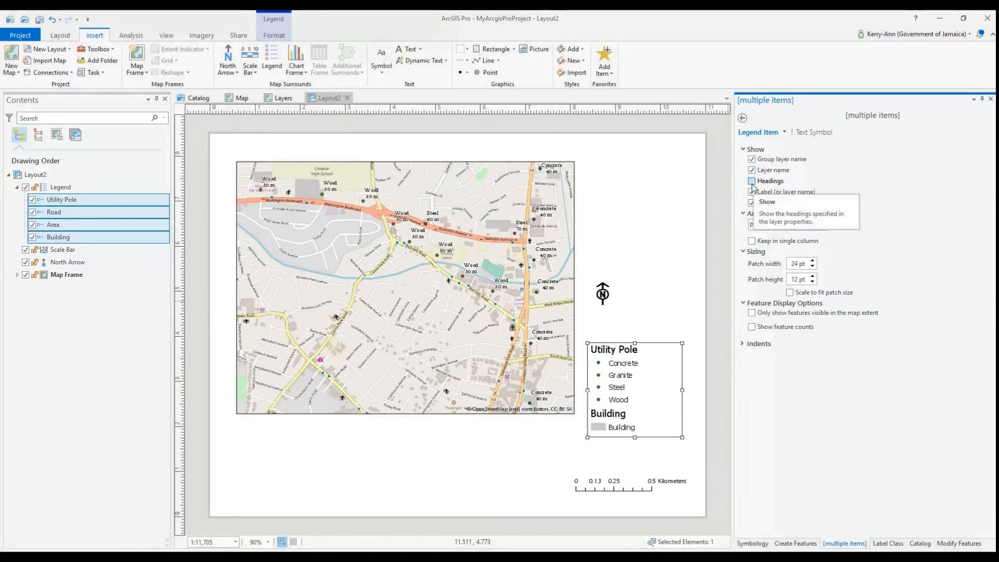
{"action": "left_click", "coordinate": [752, 181]}
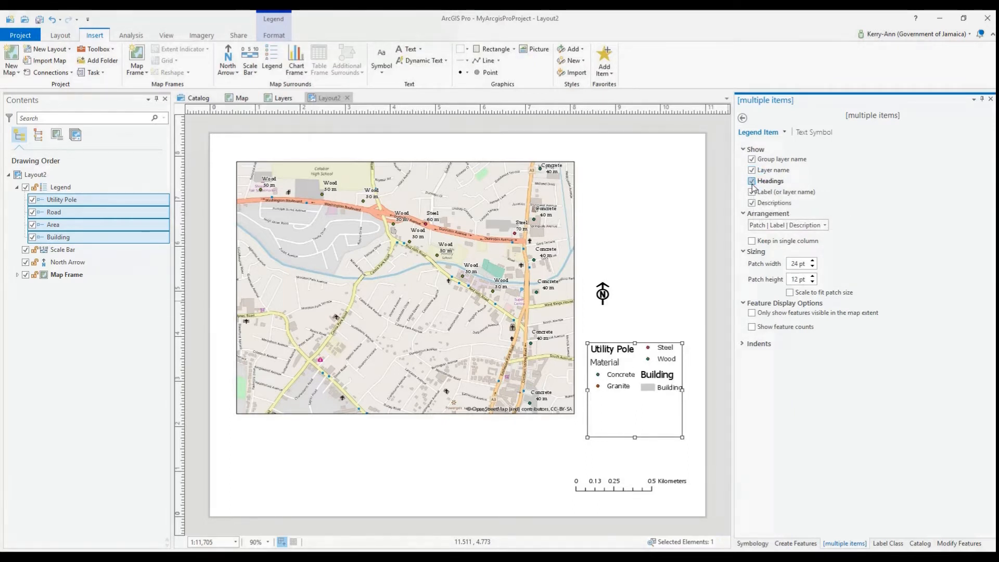
{"action": "left_click", "coordinate": [752, 183]}
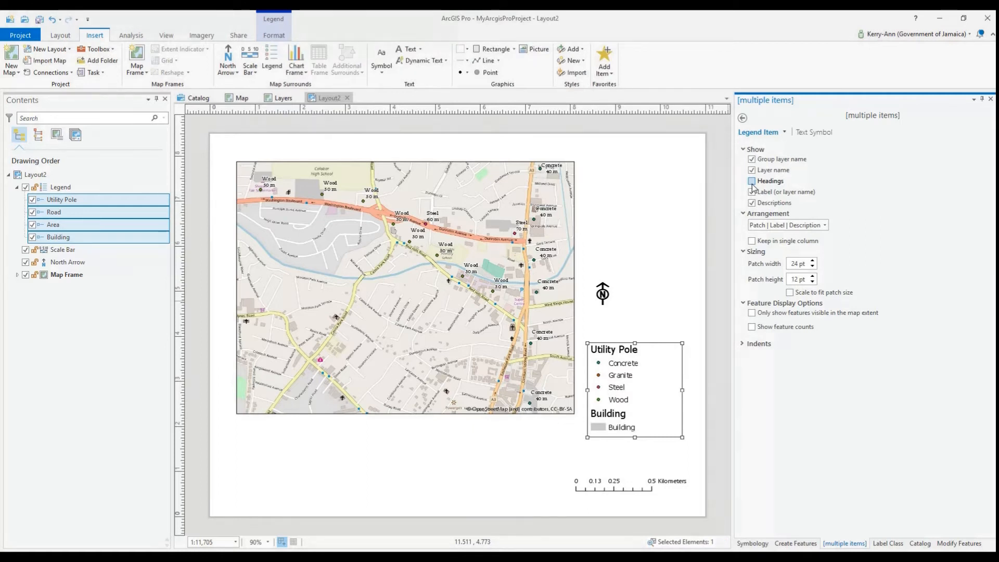
{"action": "mouse_move", "coordinate": [805, 317]}
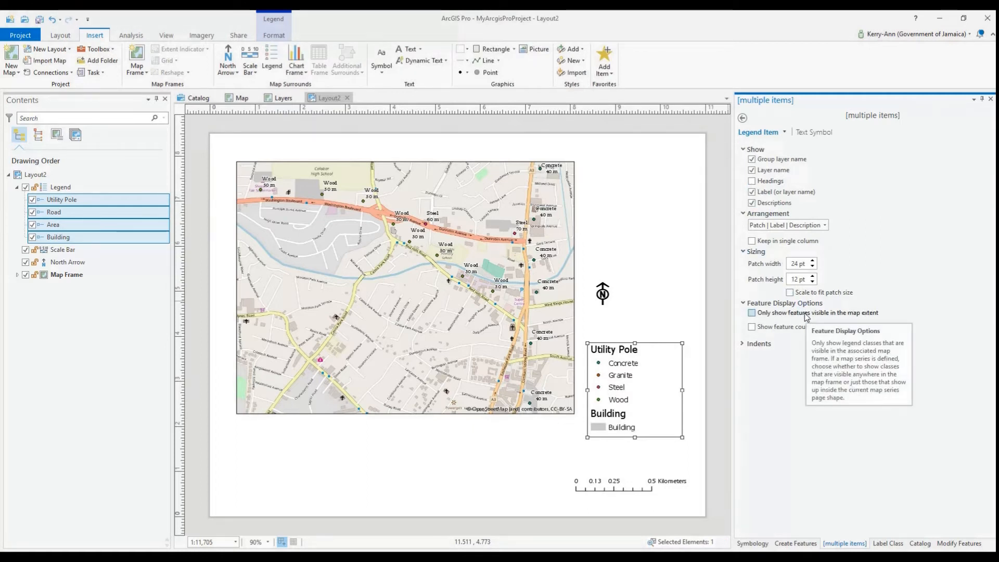
{"action": "left_click", "coordinate": [752, 313]}
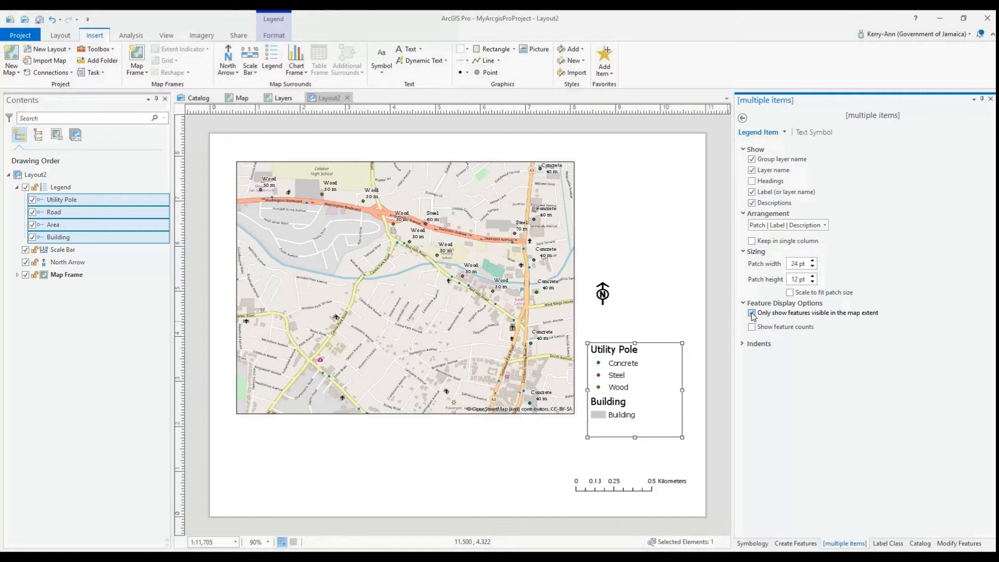
- Set the text of all legend items to Eras Medium ITC at 10 pt and move the legend up slightly
{"action": "left_click", "coordinate": [808, 133]}
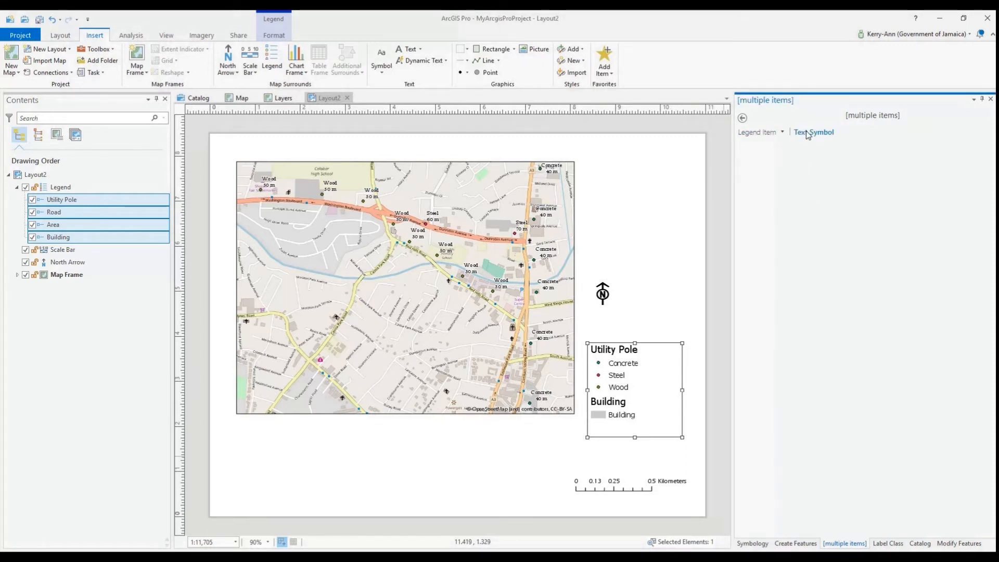
{"action": "left_click", "coordinate": [768, 202]}
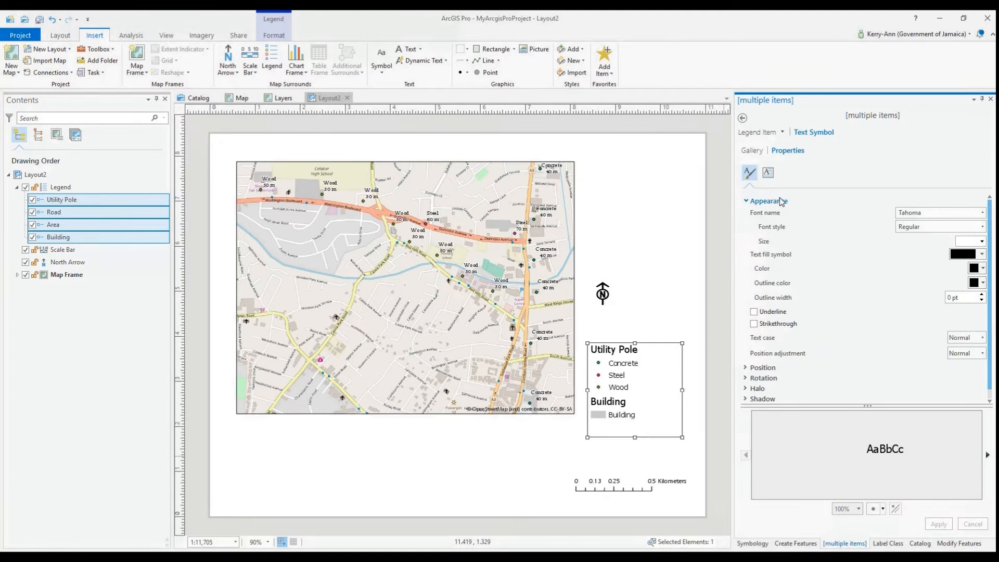
{"action": "left_click", "coordinate": [982, 217]}
{"action": "scroll", "coordinate": [885, 318], "scroll_direction": "up", "scroll_amount": 5}
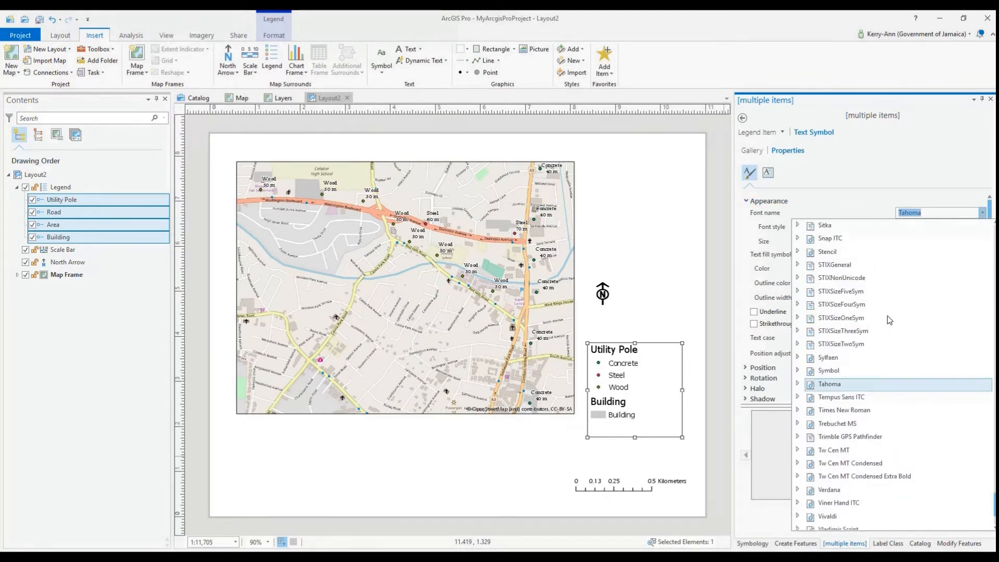
{"action": "scroll", "coordinate": [884, 318], "scroll_direction": "up", "scroll_amount": 5}
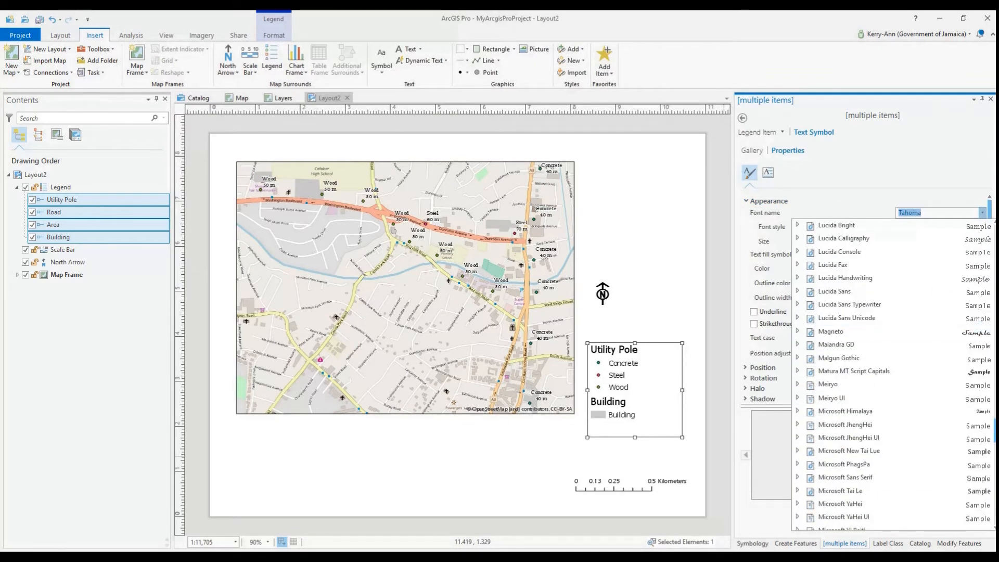
{"action": "scroll", "coordinate": [884, 318], "scroll_direction": "up", "scroll_amount": 10}
{"action": "scroll", "coordinate": [884, 318], "scroll_direction": "up", "scroll_amount": 10}
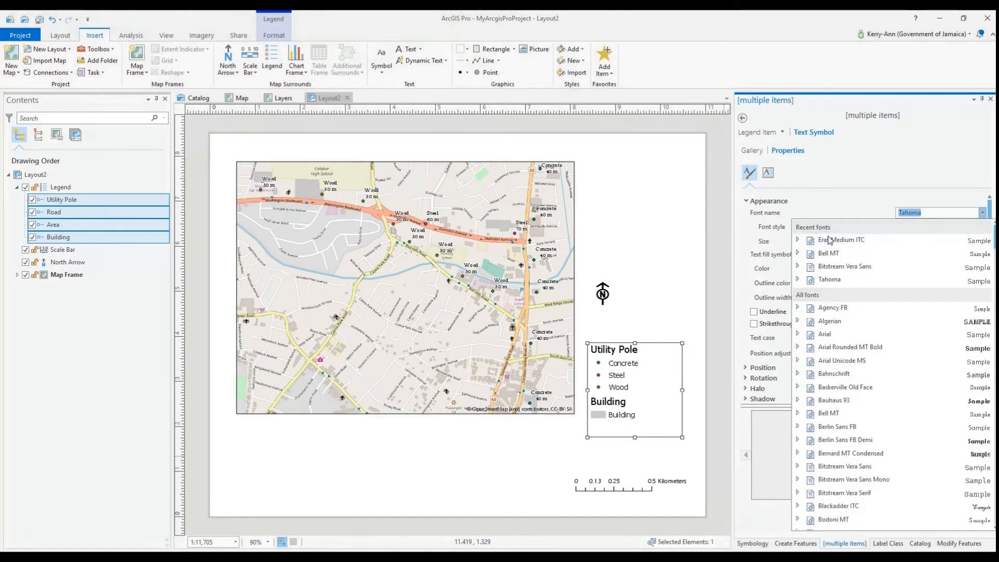
{"action": "left_click", "coordinate": [812, 240]}
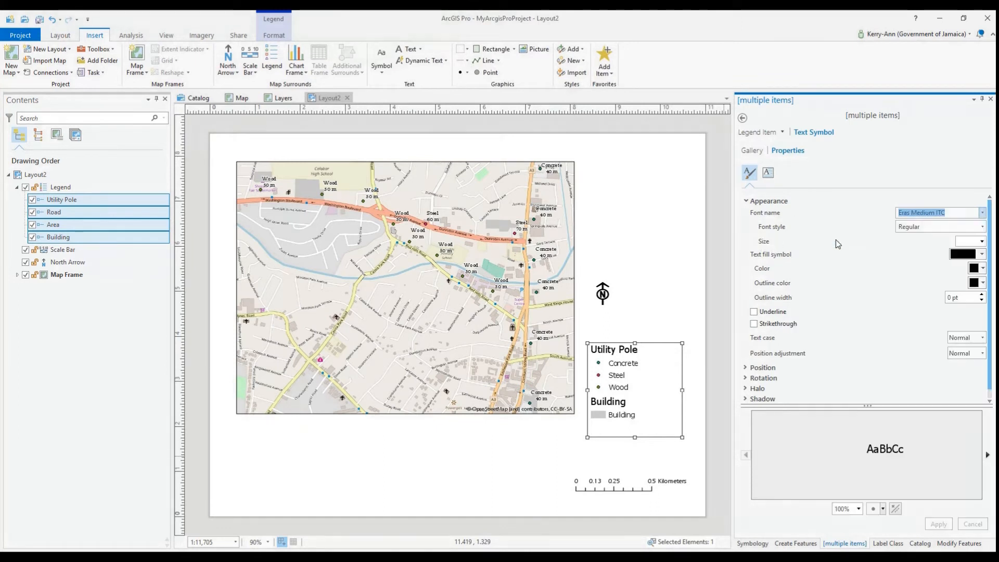
{"action": "left_click", "coordinate": [981, 241]}
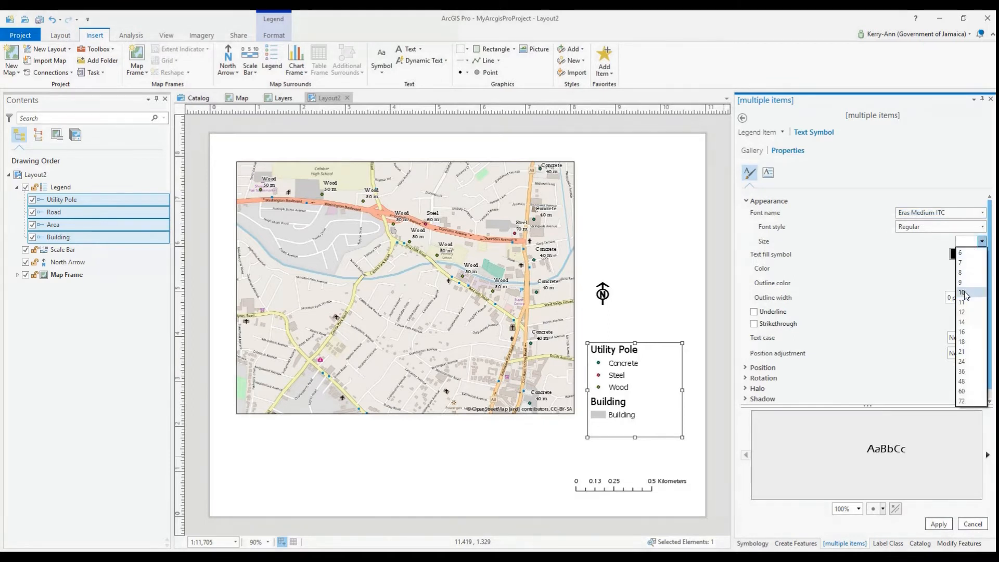
{"action": "left_click", "coordinate": [963, 293]}
{"action": "left_click", "coordinate": [936, 524]}
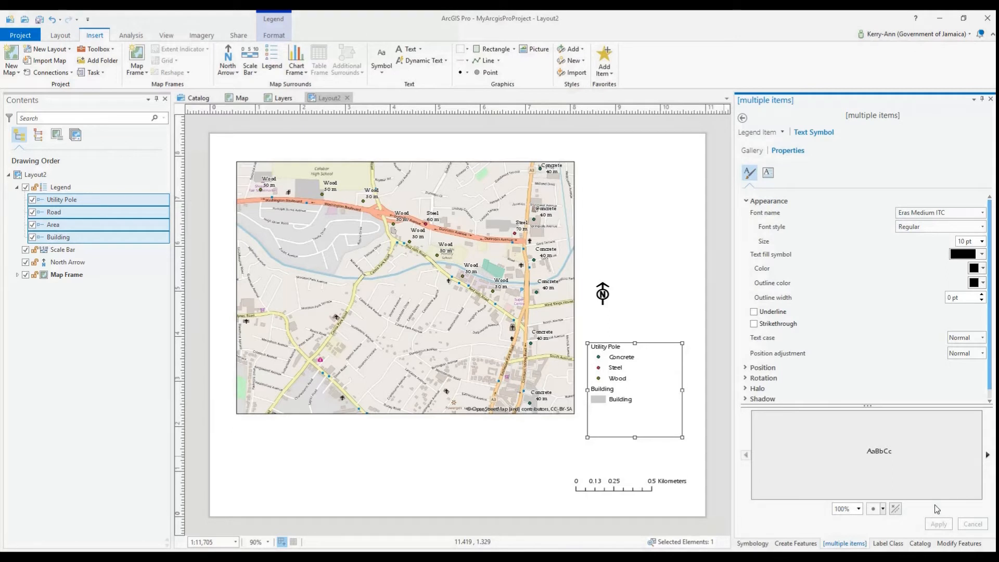
{"action": "left_click", "coordinate": [655, 331]}
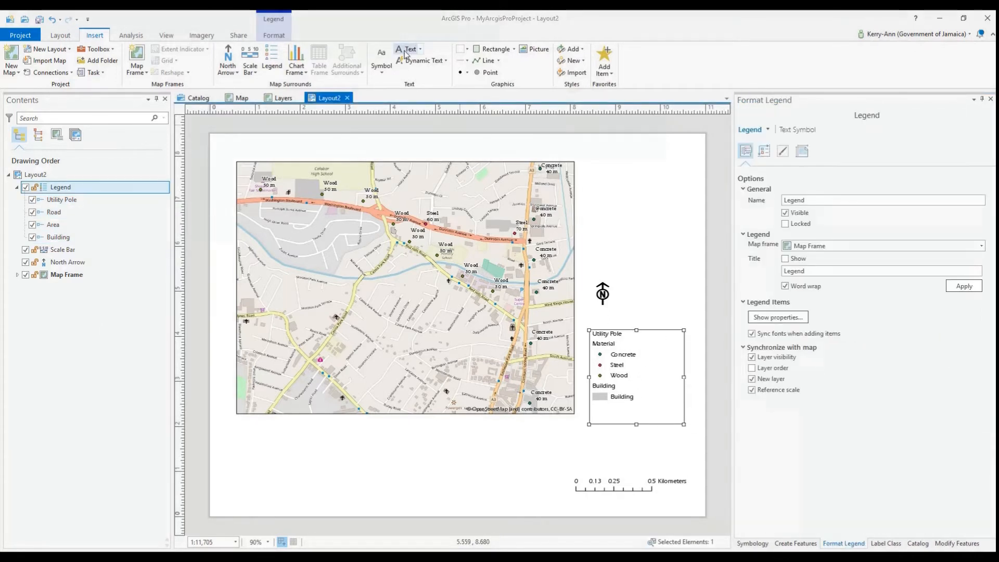
- Add a text element beyond the map frame's upper-right corner reading "Utility Pole Distribution in Kingston 20"
{"action": "left_click", "coordinate": [421, 49]}
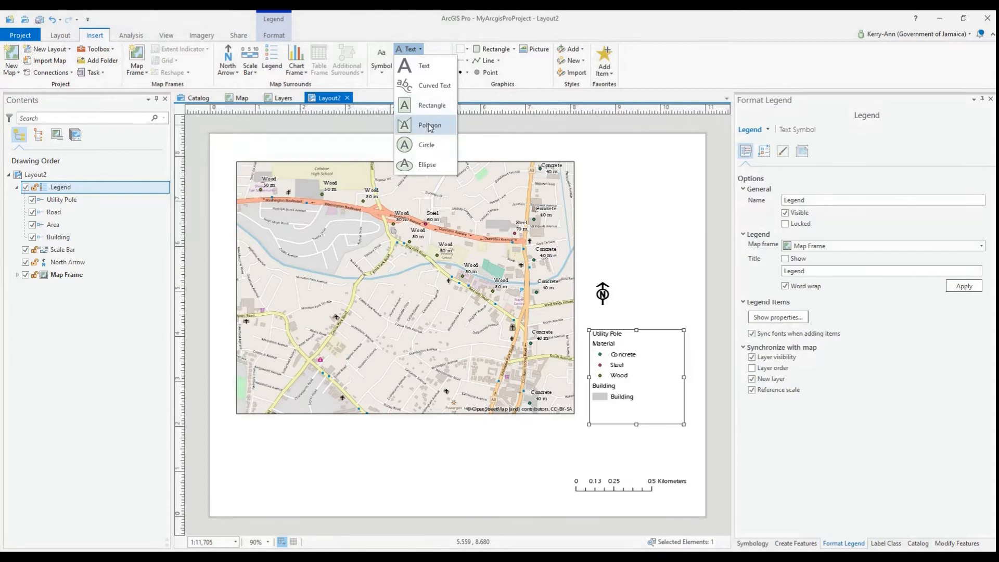
{"action": "left_click", "coordinate": [408, 73]}
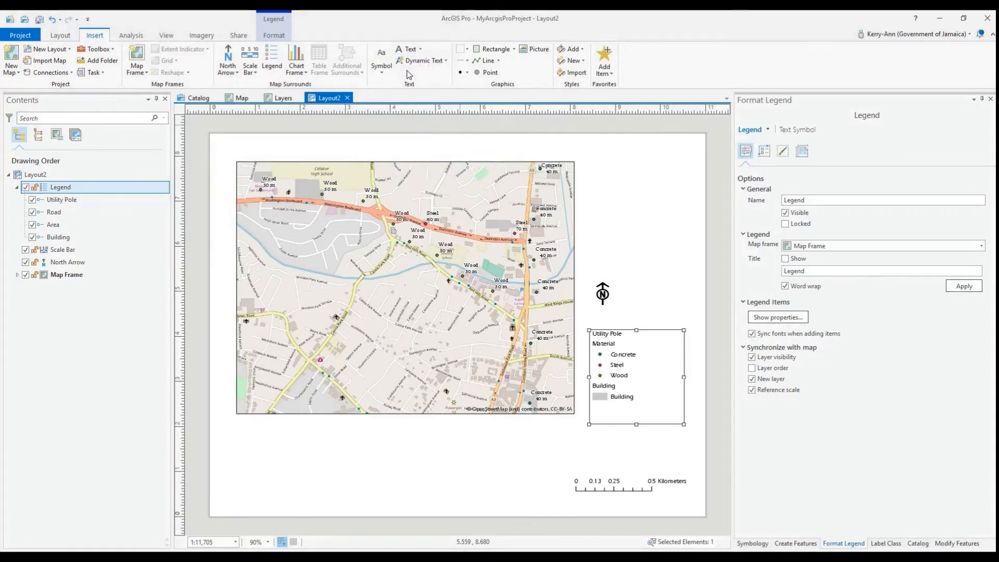
{"action": "left_click", "coordinate": [590, 163]}
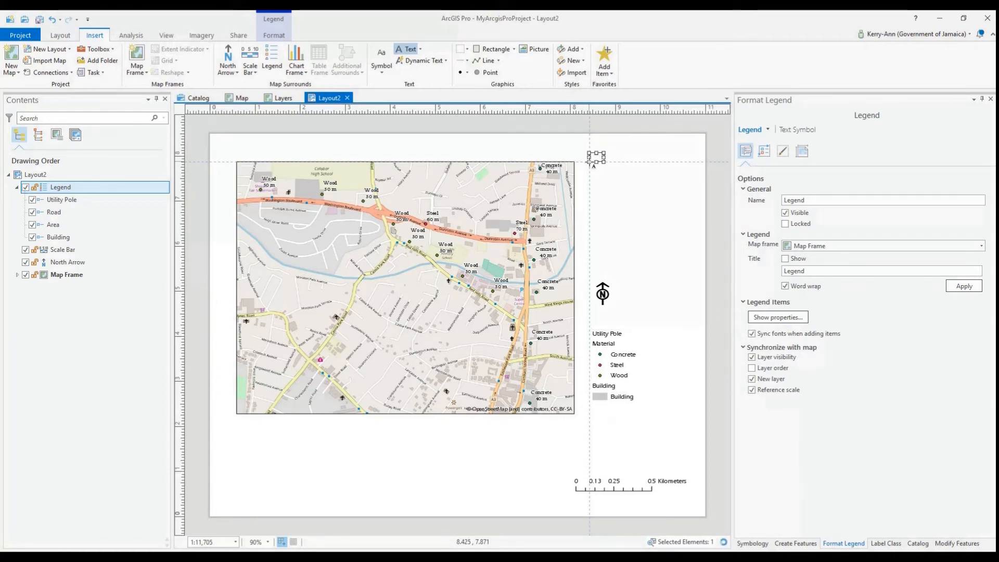
{"action": "left_click", "coordinate": [771, 213]}
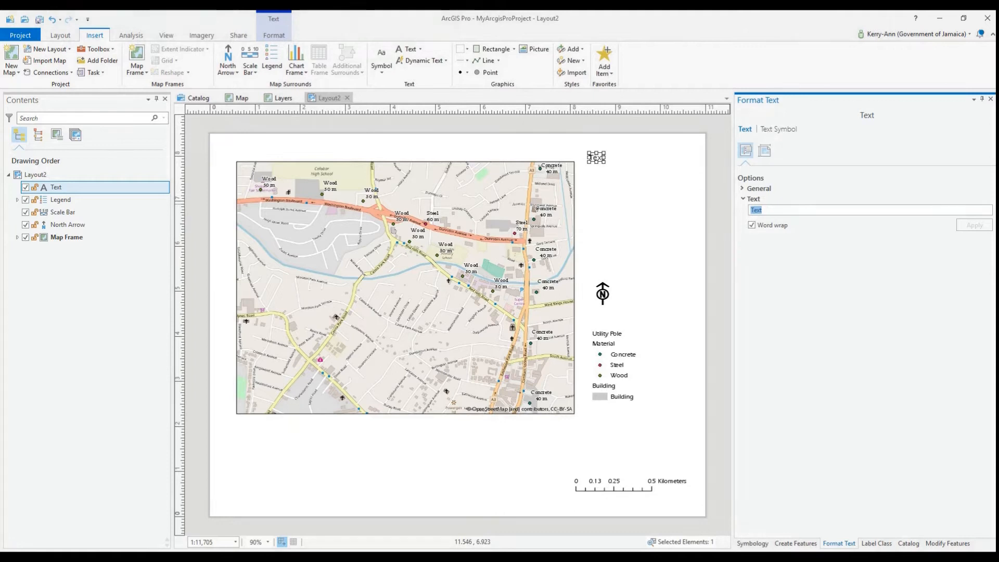
{"action": "type", "text": "U"}
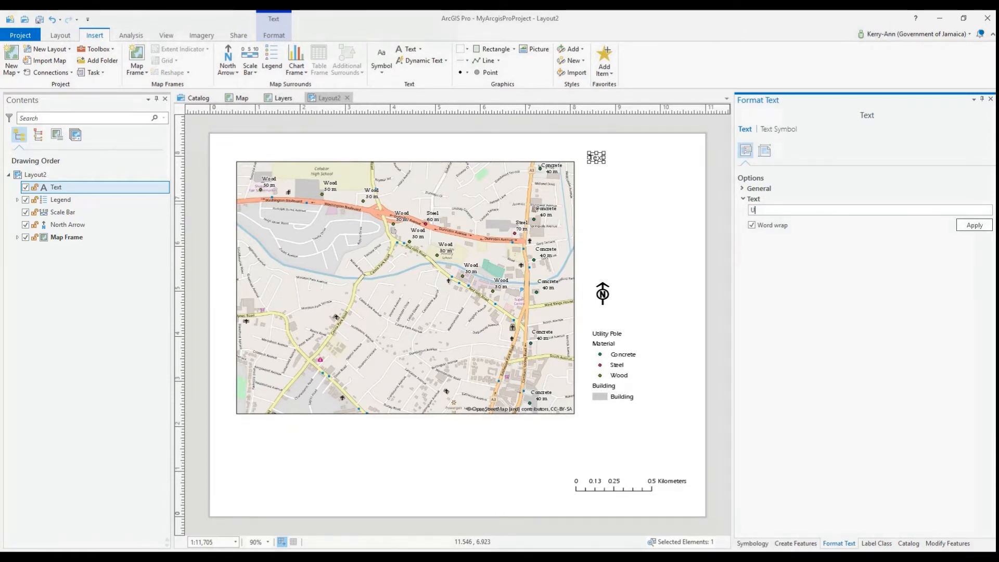
{"action": "type", "text": "tility Pole Distribution in Kin"}
{"action": "type", "text": "gston 20"}
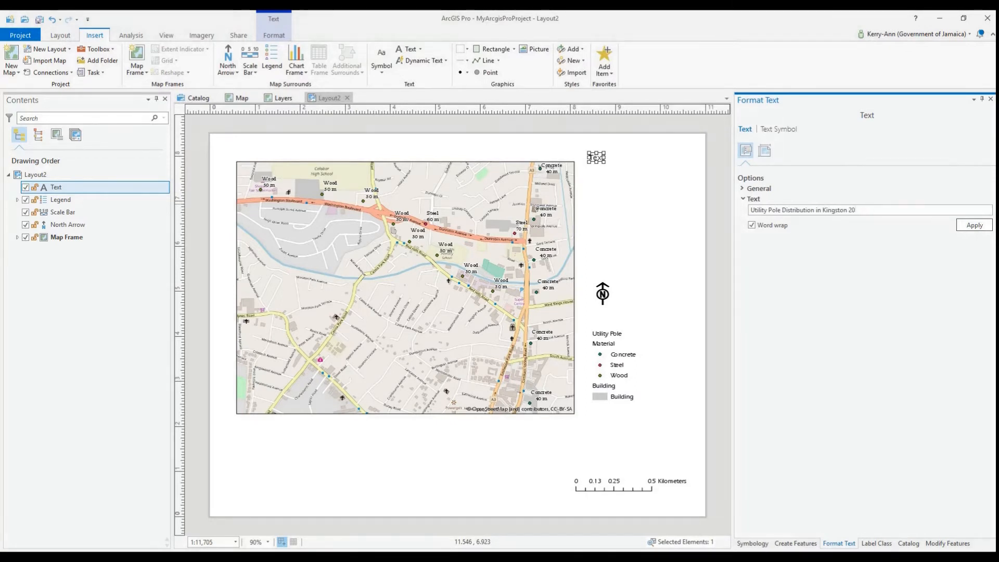
{"action": "left_click", "coordinate": [765, 152]}
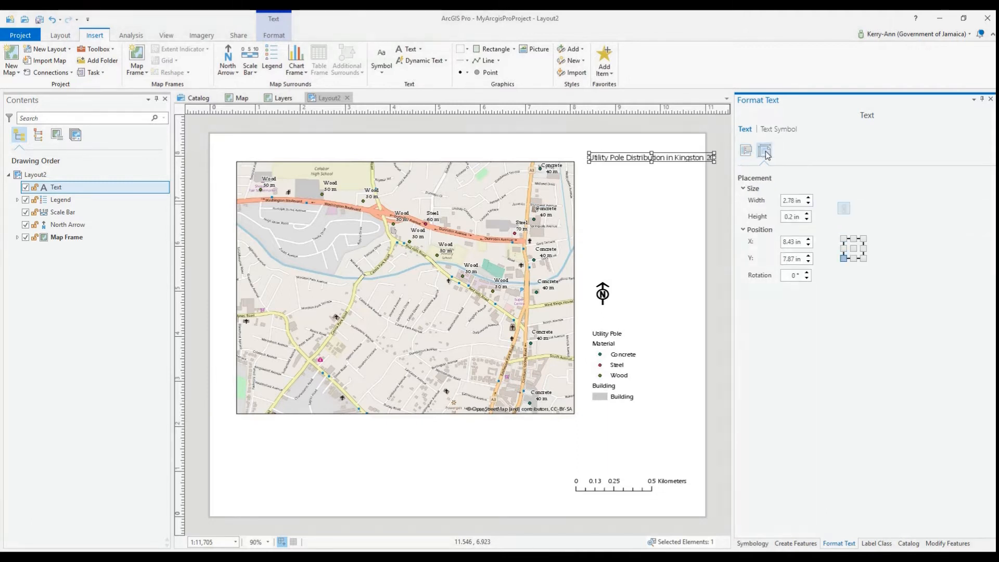
- Restyle the title text with the serif, all-caps Populated Place (C…) symbol from the ArcGIS 2D gallery
{"action": "left_click", "coordinate": [775, 129]}
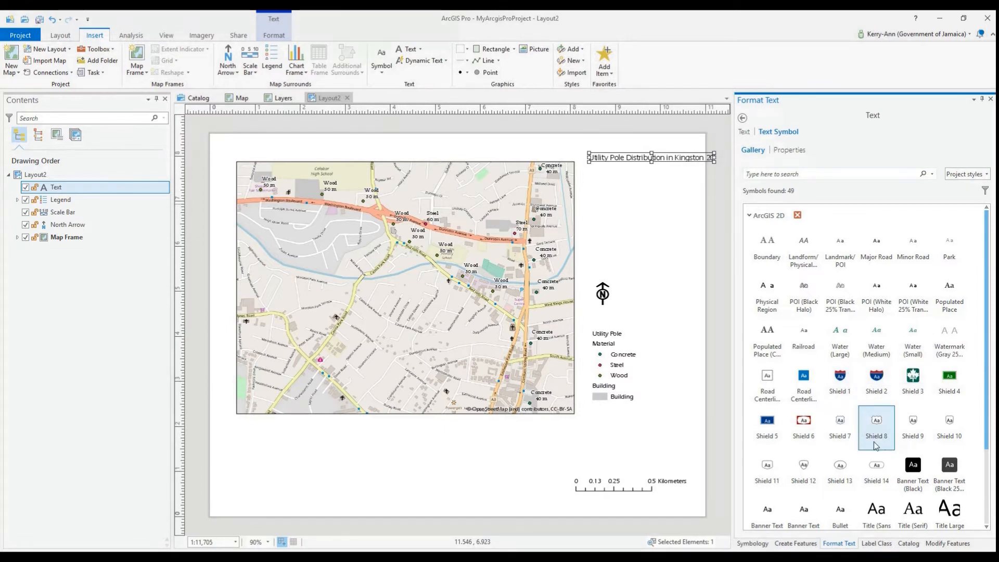
{"action": "left_click", "coordinate": [840, 377]}
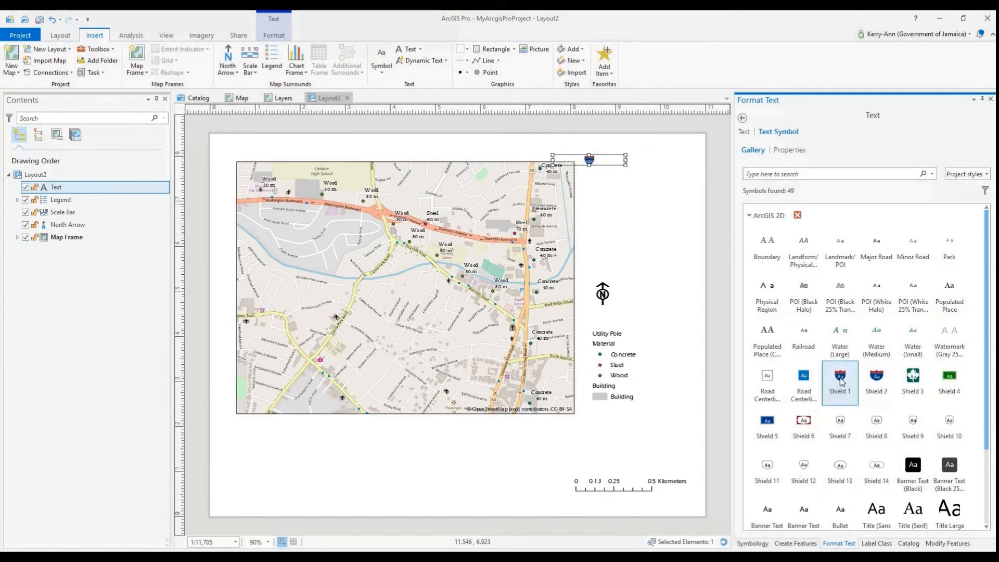
{"action": "left_click", "coordinate": [768, 248]}
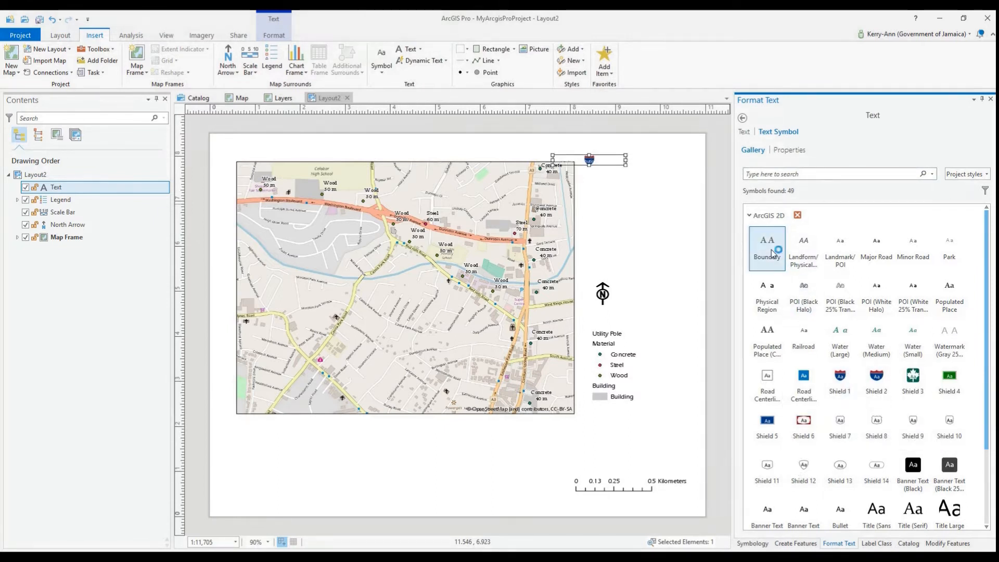
{"action": "left_click", "coordinate": [807, 249]}
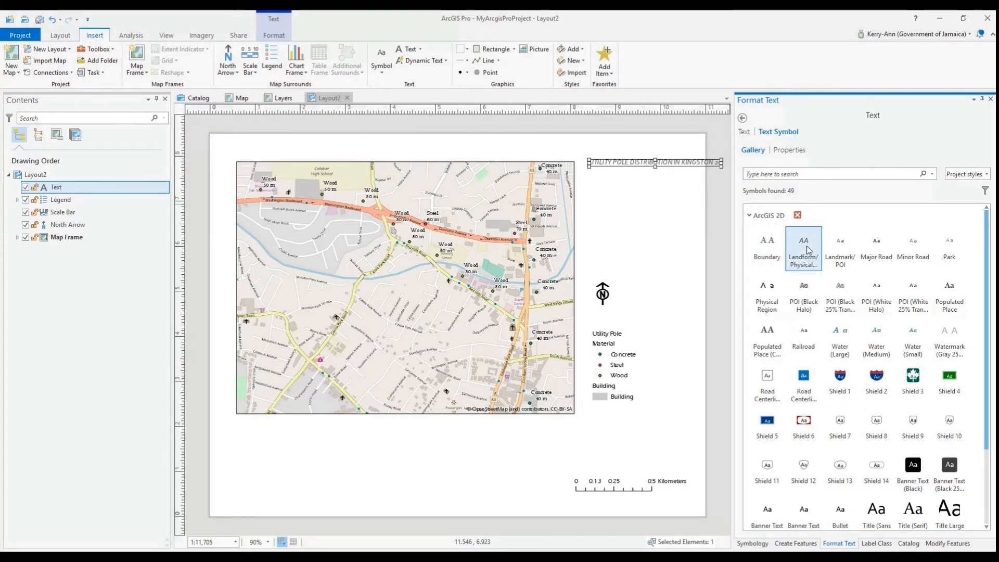
{"action": "left_click", "coordinate": [770, 293]}
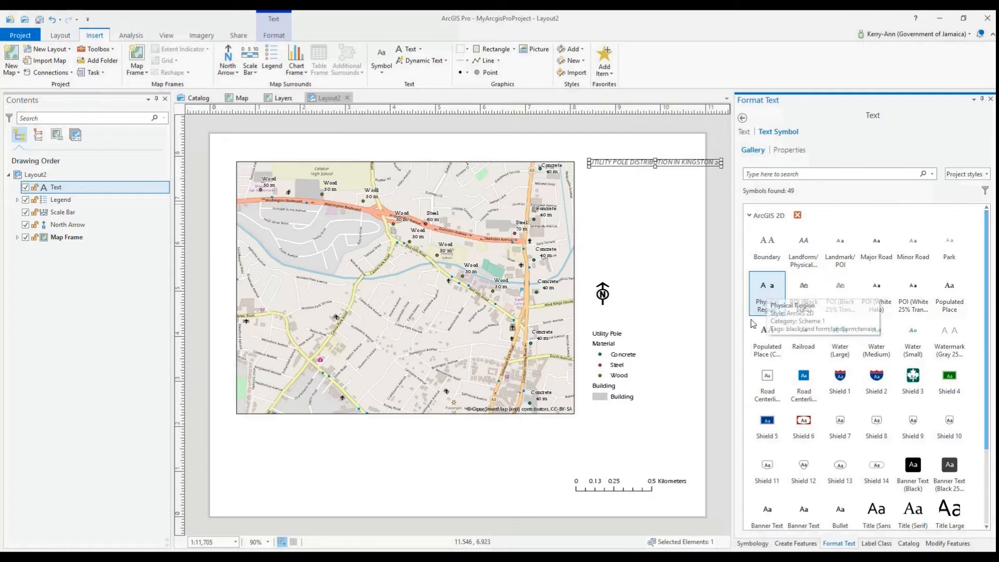
{"action": "left_click", "coordinate": [763, 331]}
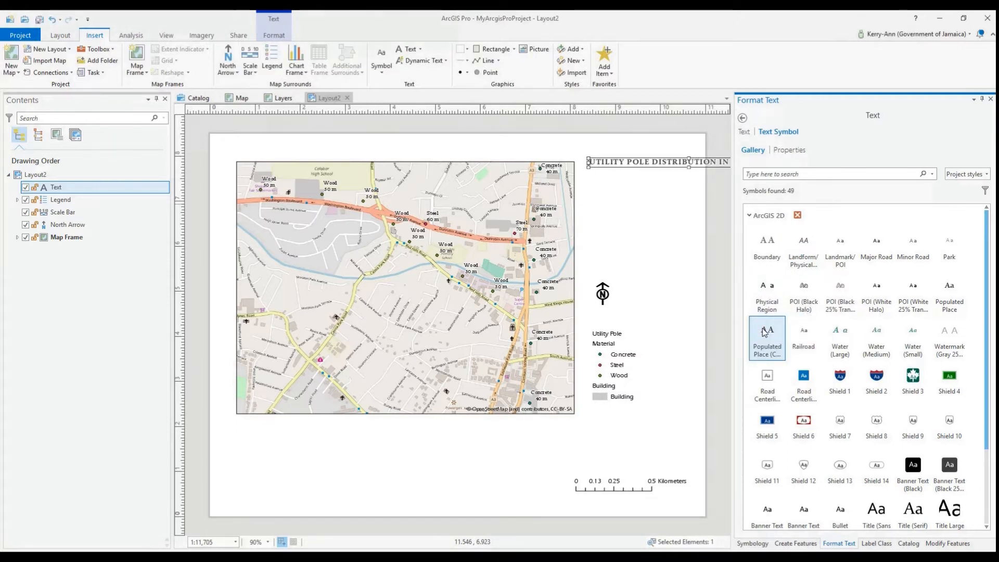
- Move the title just above the main map frame and centre it horizontally over the frame
{"action": "left_click_drag", "start_coordinate": [665, 162], "coordinate": [375, 154]}
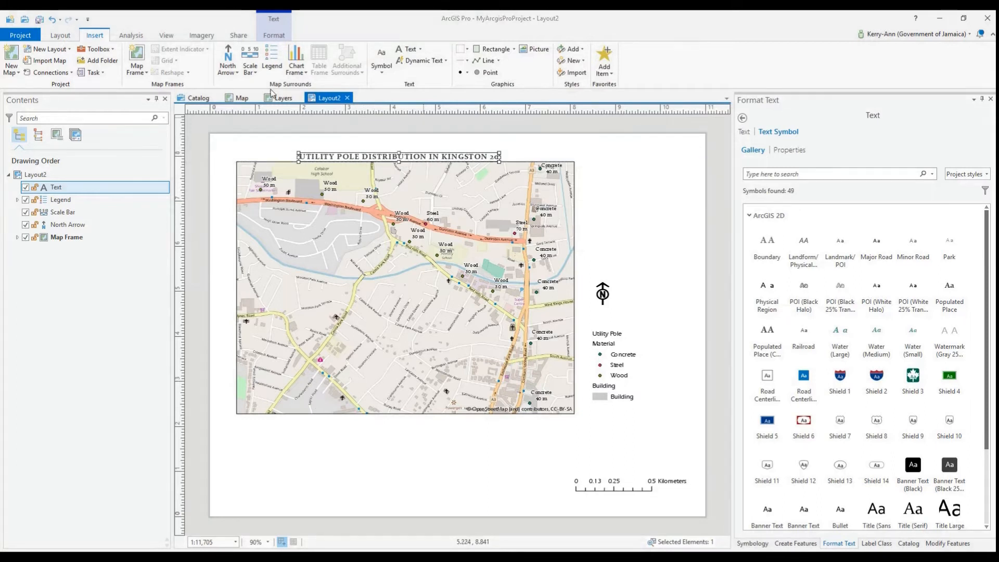
{"action": "right_click", "coordinate": [234, 116]}
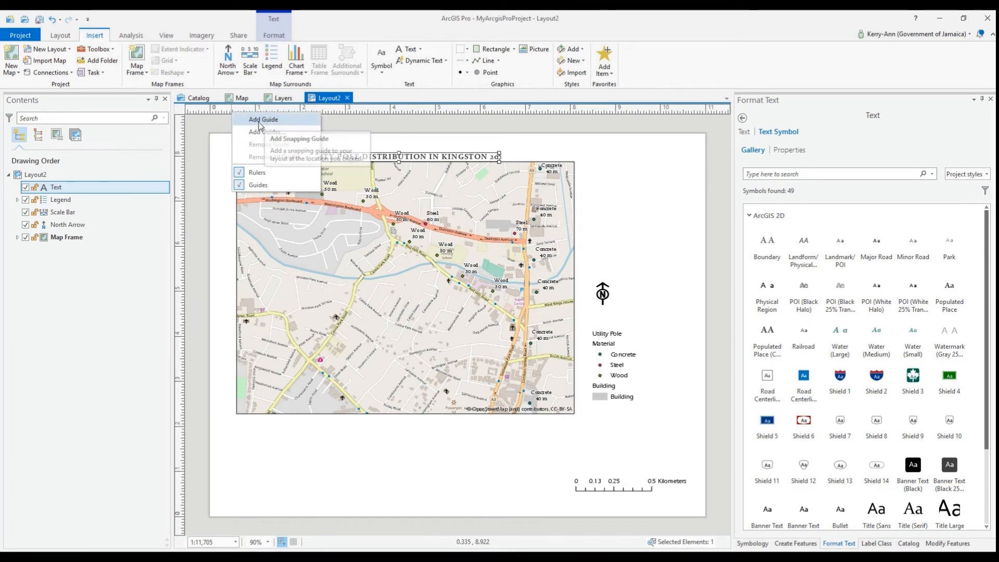
{"action": "left_click", "coordinate": [380, 156]}
{"action": "left_click_drag", "start_coordinate": [373, 154], "coordinate": [379, 151]}
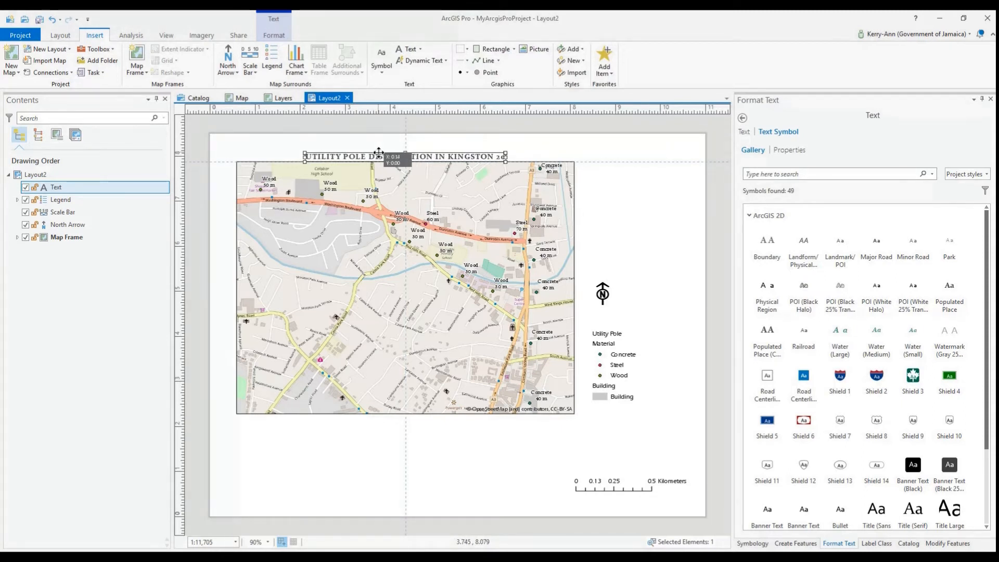
{"action": "left_click_drag", "start_coordinate": [378, 152], "coordinate": [379, 153]}
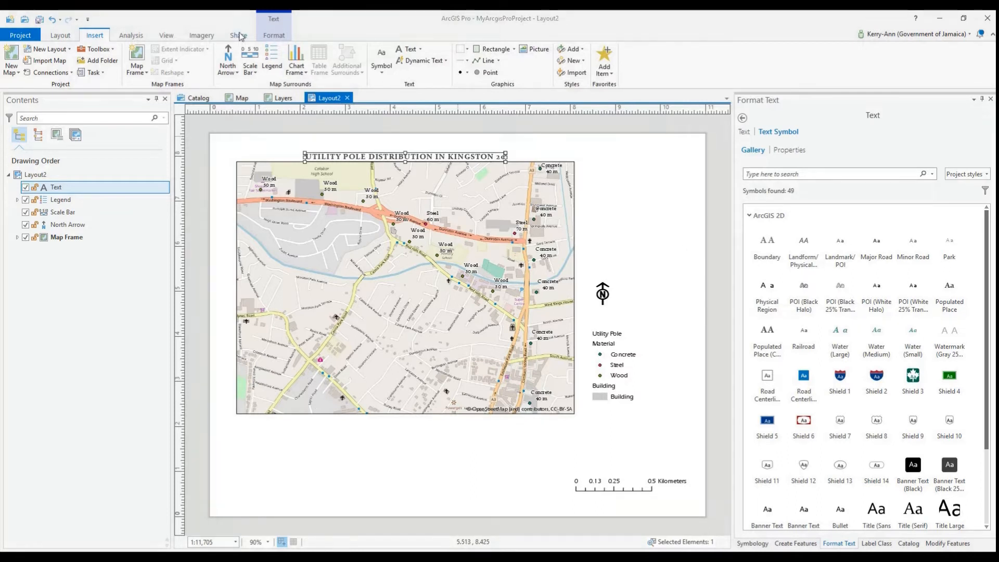
- Insert a second map frame from the Map (1:787,801) view, about 4.5 by 3.25 in, over the main map's lower-left area
{"action": "left_click", "coordinate": [140, 70]}
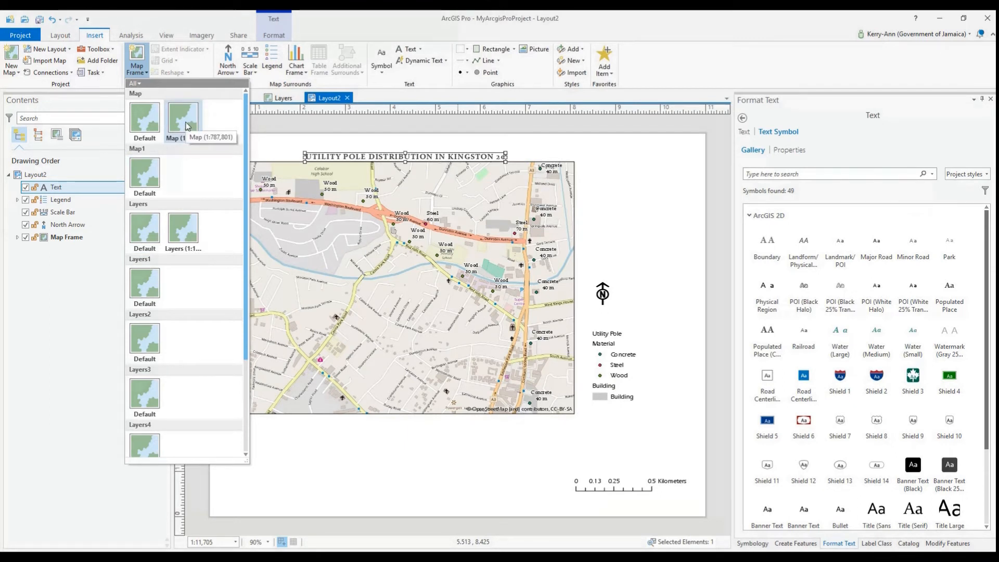
{"action": "left_click", "coordinate": [186, 124]}
{"action": "left_click_drag", "start_coordinate": [254, 324], "coordinate": [457, 471]}
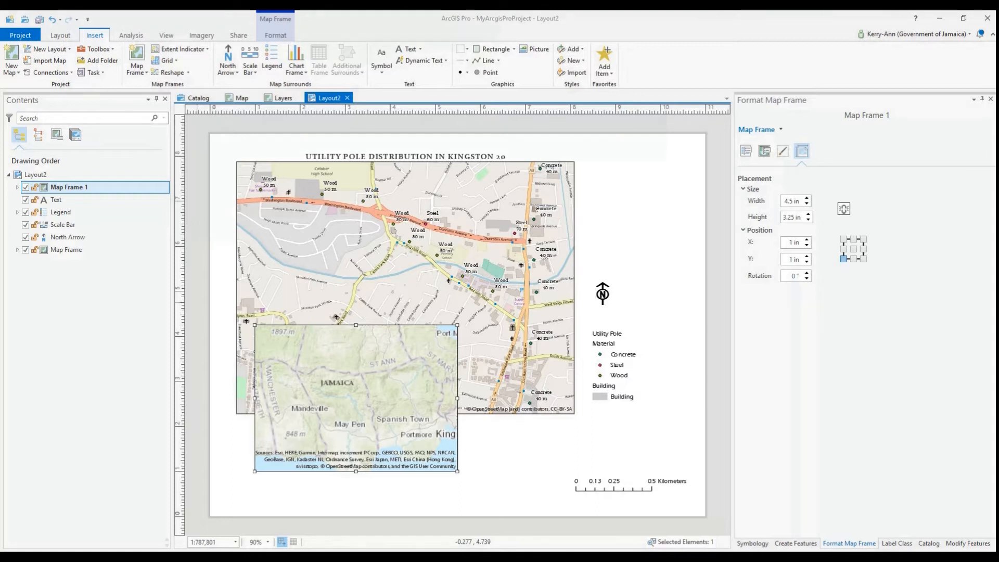
- Activate the inset map frame, set its scale to 1:2,100,000 so all of Jamaica fits, and return to the layout
{"action": "right_click", "coordinate": [305, 367]}
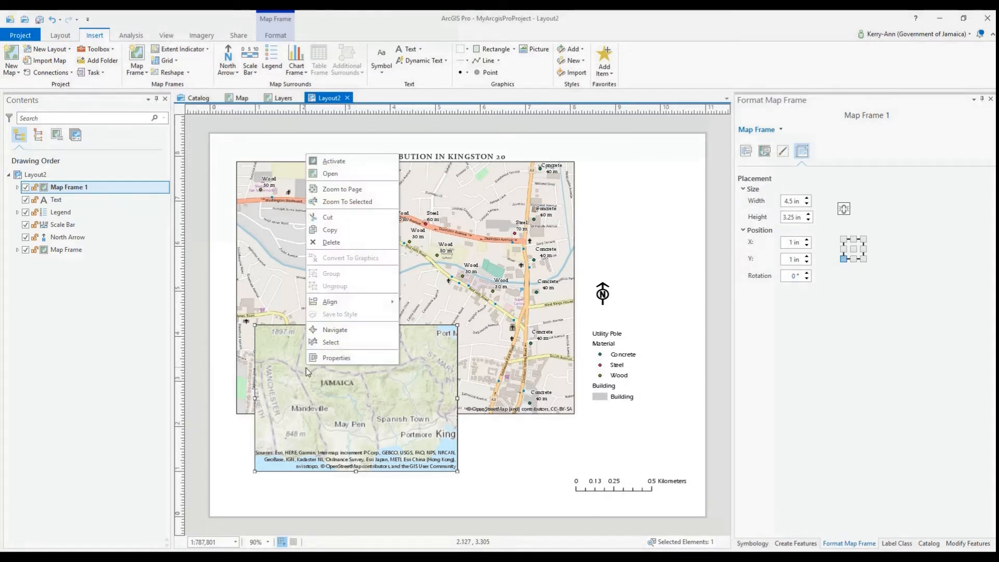
{"action": "left_click", "coordinate": [346, 162]}
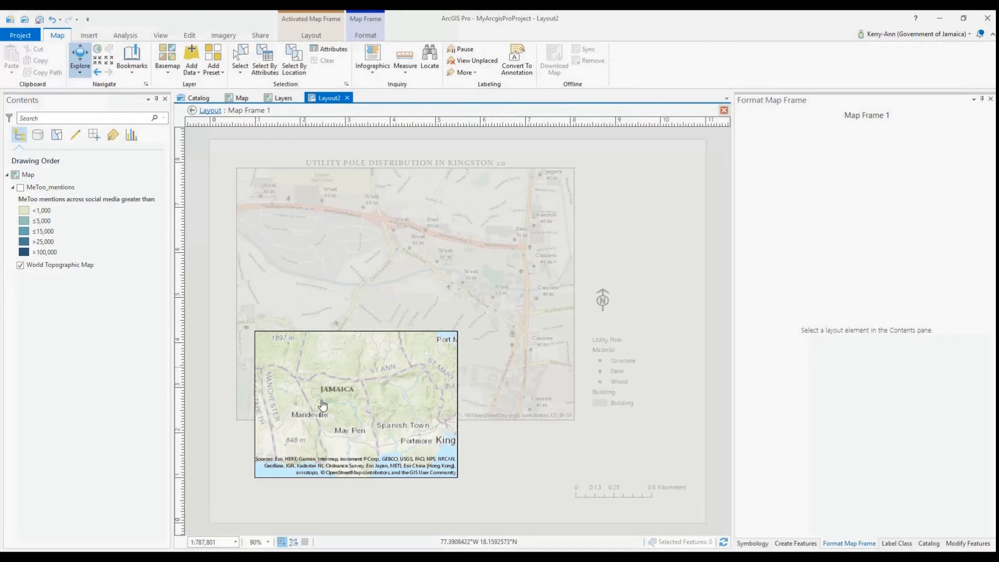
{"action": "scroll", "coordinate": [322, 409], "scroll_direction": "down", "scroll_amount": 5}
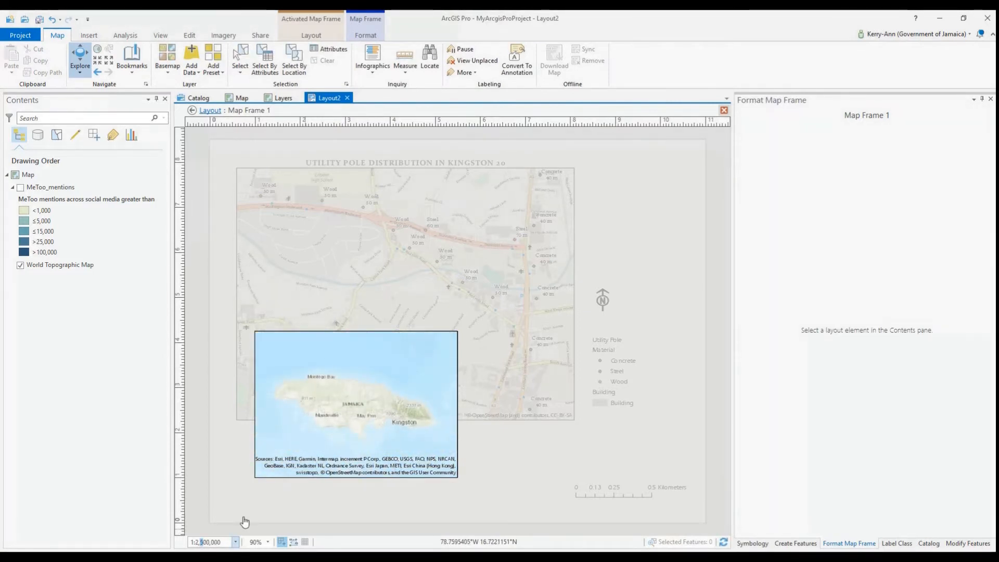
{"action": "type", "text": "4"}
{"action": "key", "text": "Return"}
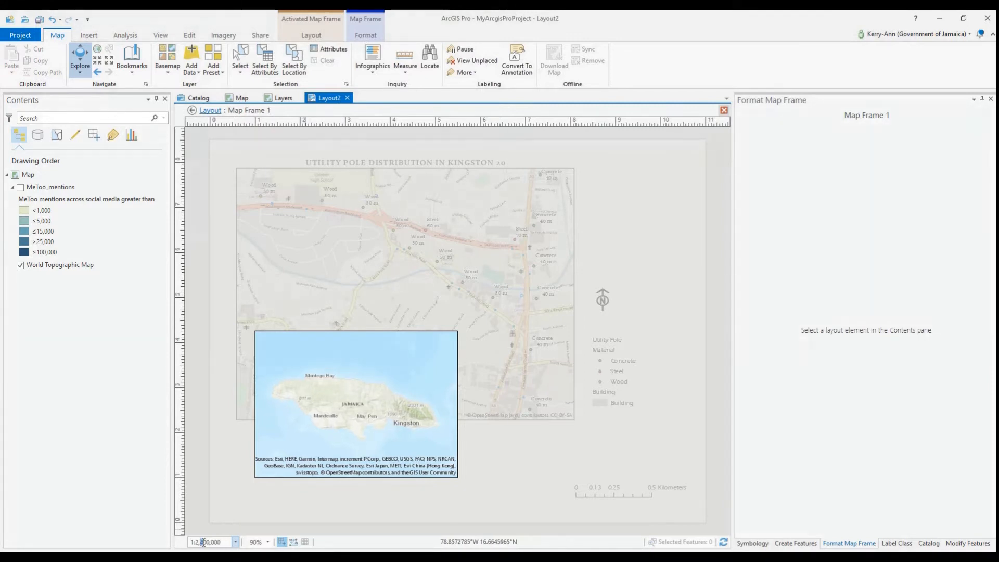
{"action": "key", "text": "Return"}
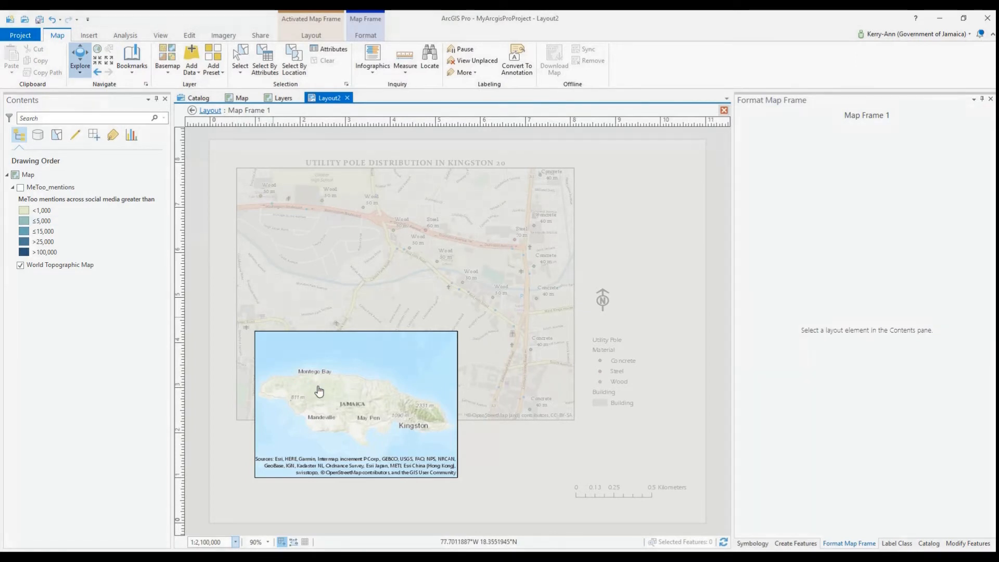
{"action": "left_click", "coordinate": [210, 111]}
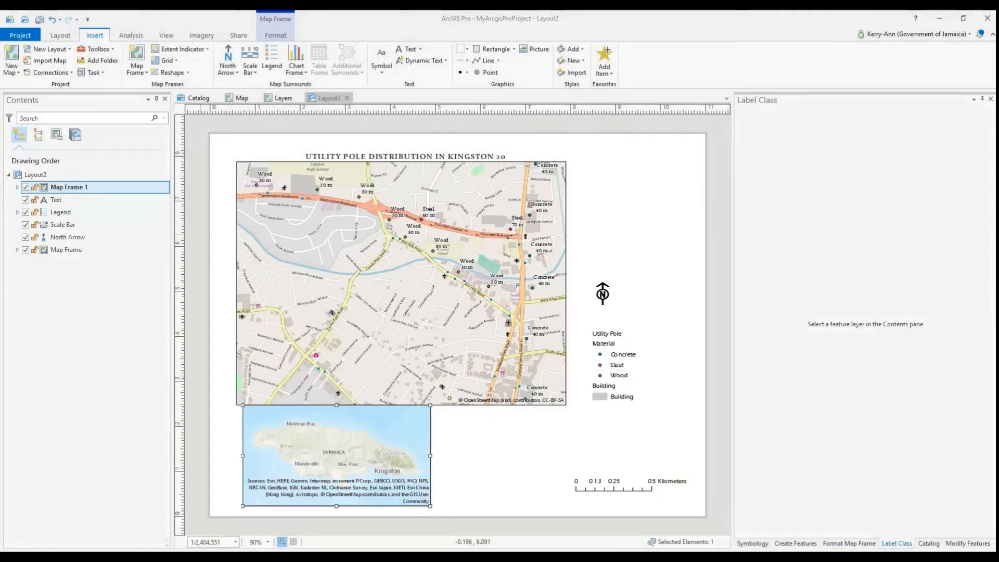
- In the inset map, show the Parishes layer instead of the topographic basemap and set its labels to 7 pt
{"action": "right_click", "coordinate": [336, 436]}
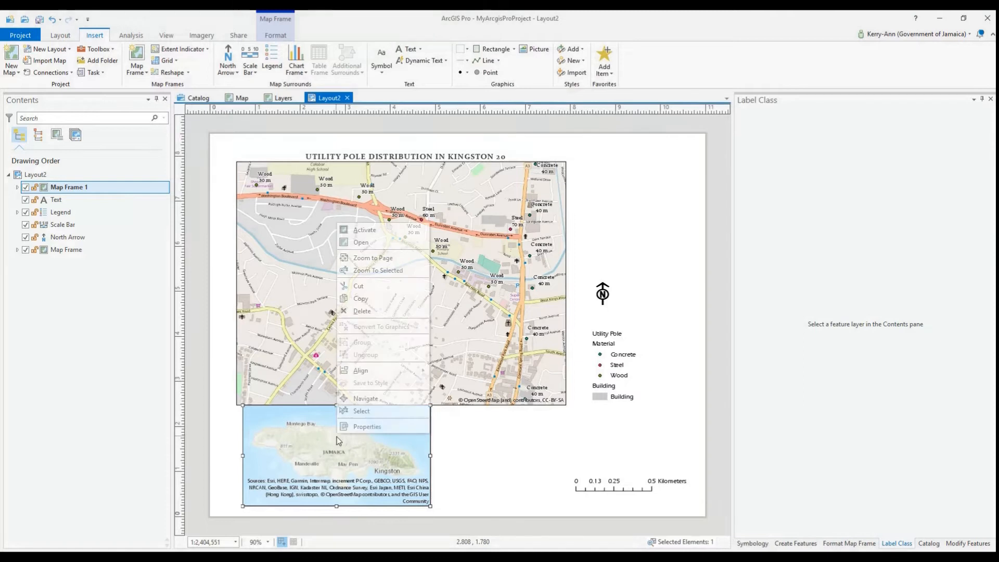
{"action": "left_click", "coordinate": [362, 230]}
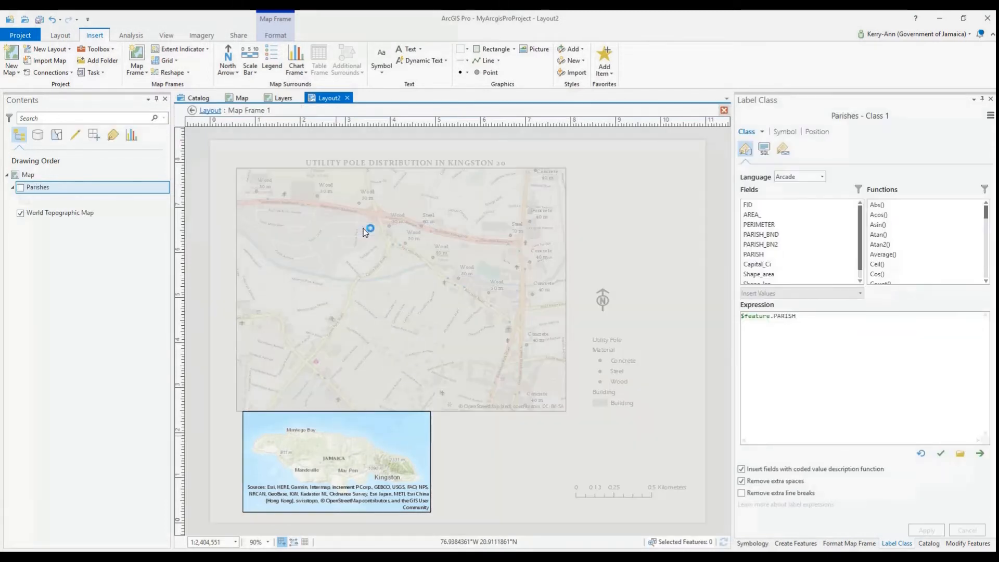
{"action": "left_click", "coordinate": [20, 188]}
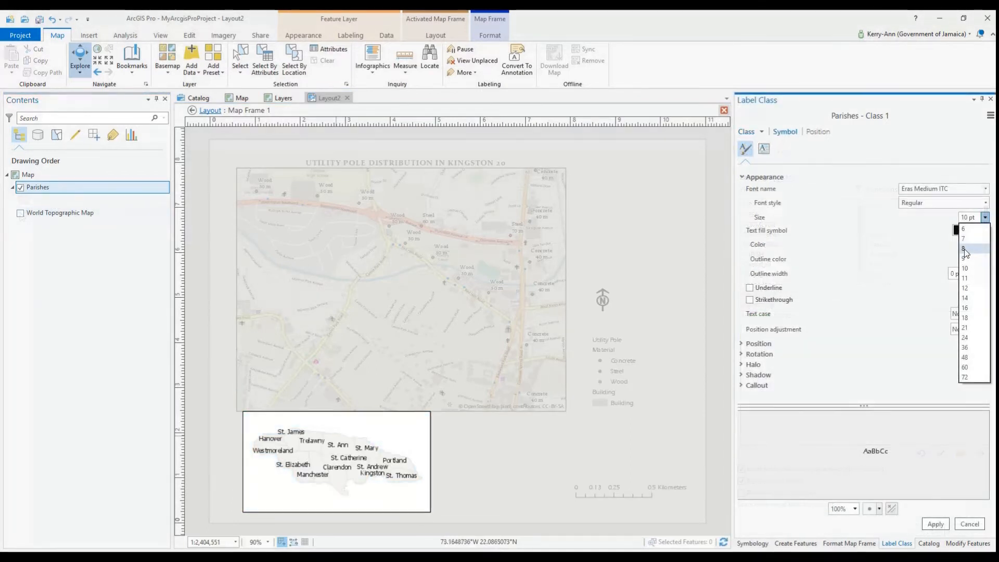
{"action": "left_click", "coordinate": [965, 238]}
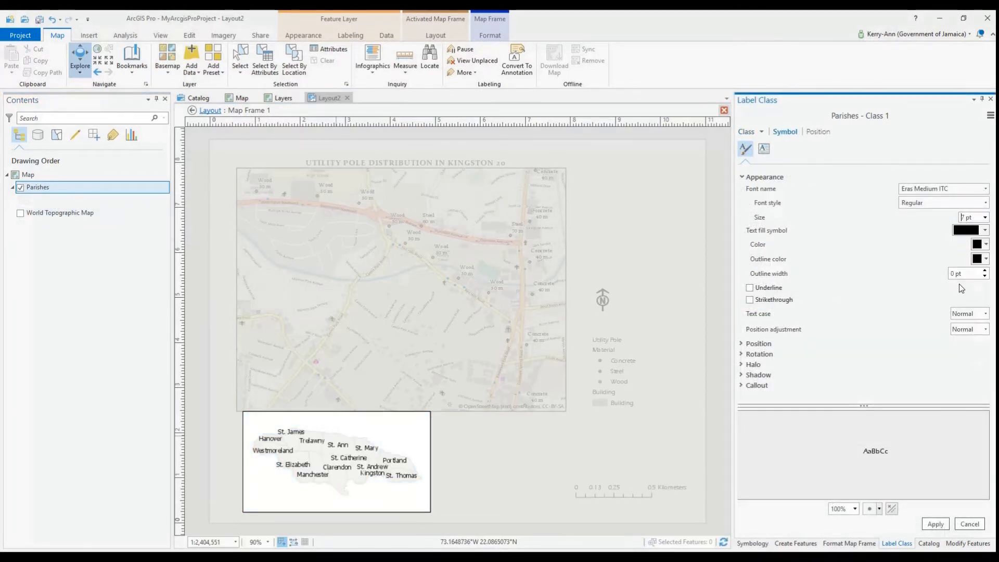
{"action": "left_click", "coordinate": [933, 527]}
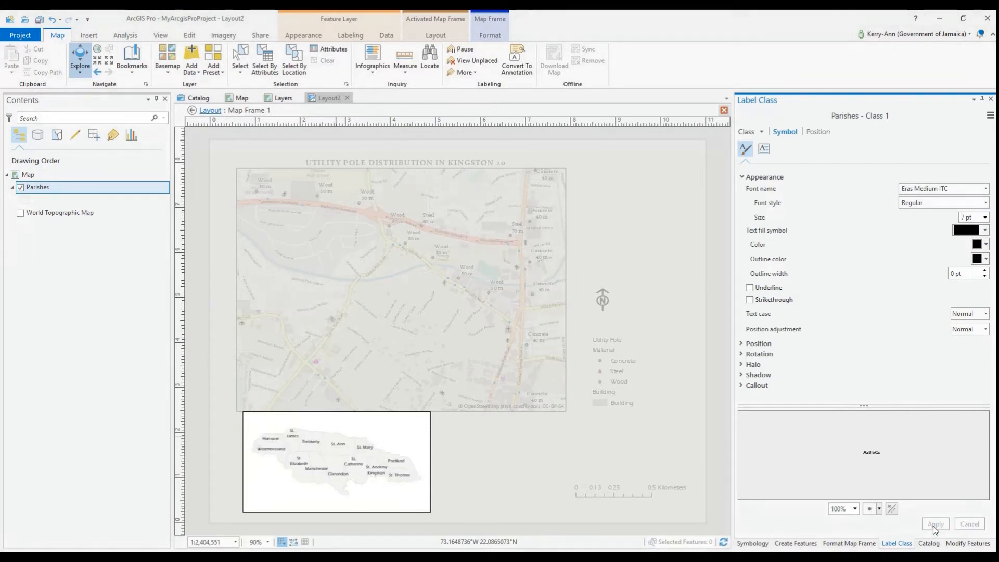
{"action": "left_click", "coordinate": [210, 111]}
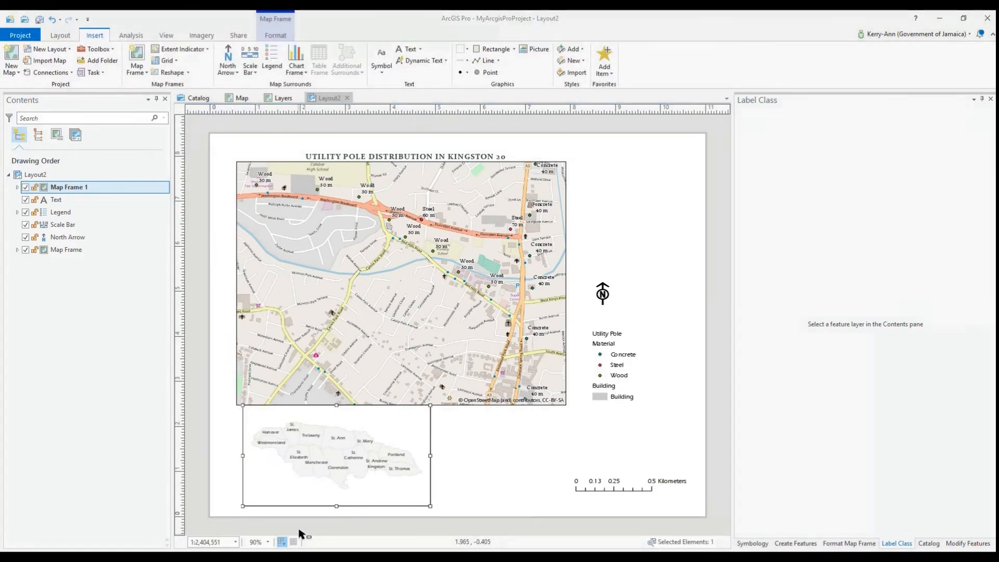
- Fill the inset map frame's background with the light blue Health/Medical symbol
{"action": "left_click", "coordinate": [381, 417]}
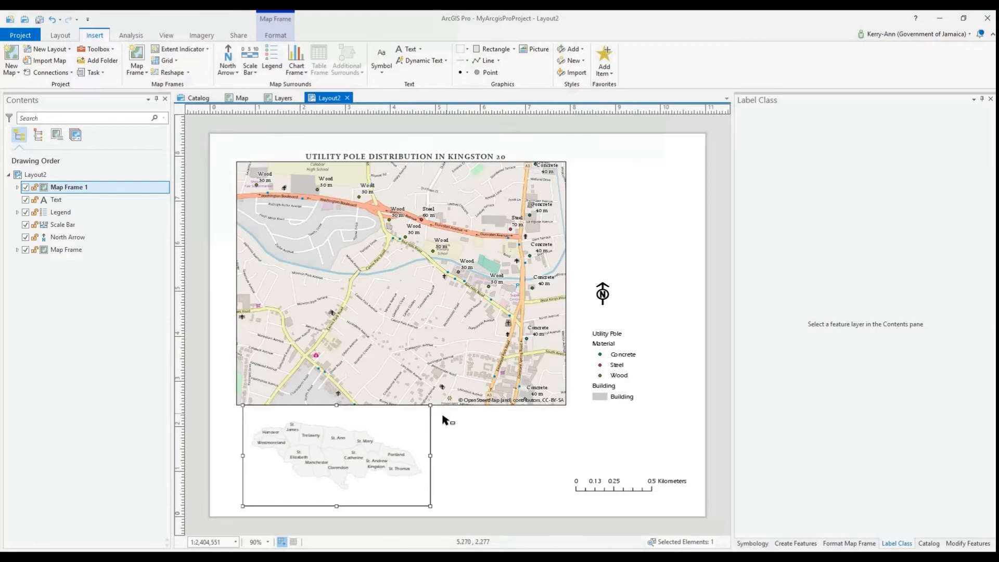
{"action": "right_click", "coordinate": [422, 425]}
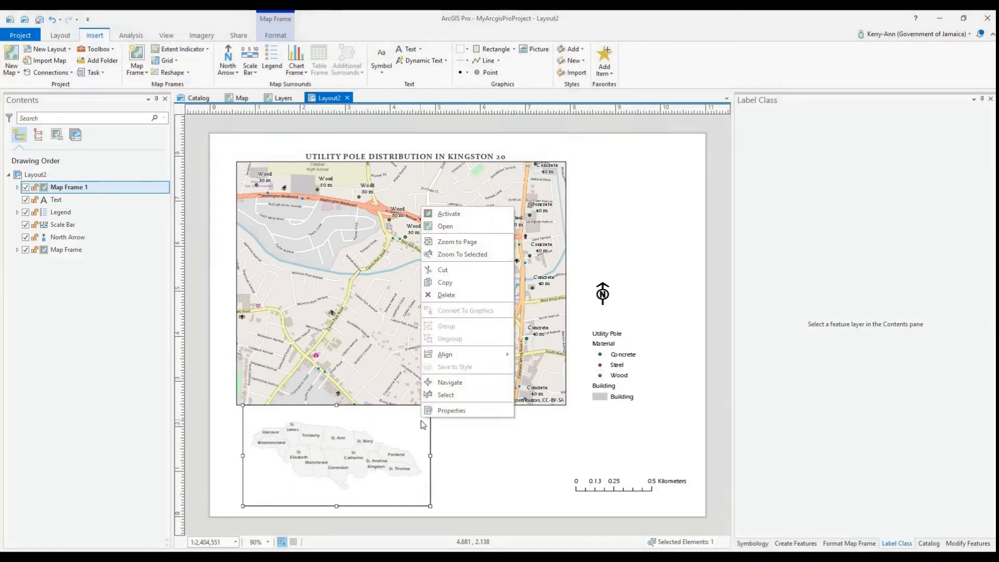
{"action": "left_click", "coordinate": [437, 411]}
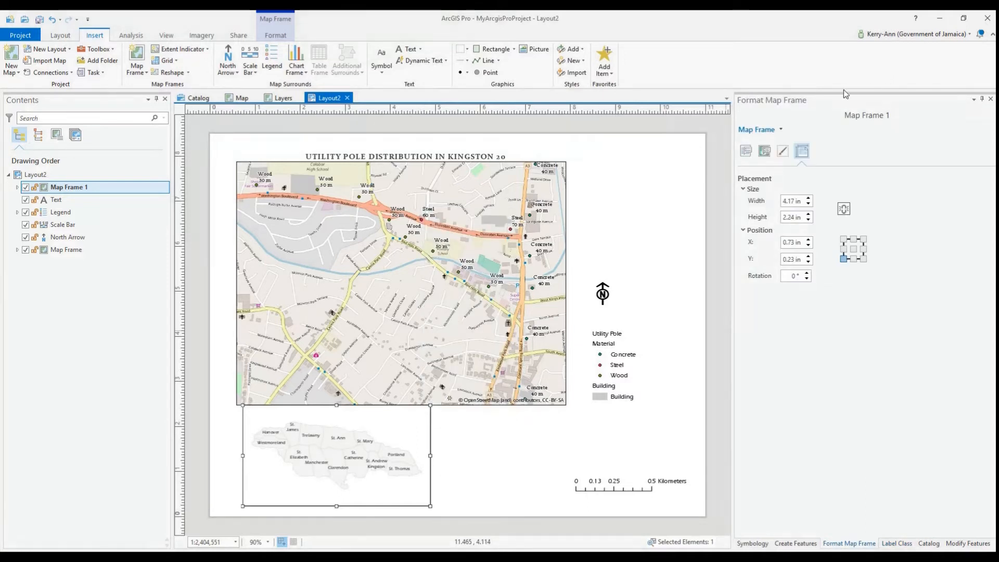
{"action": "left_click", "coordinate": [764, 152]}
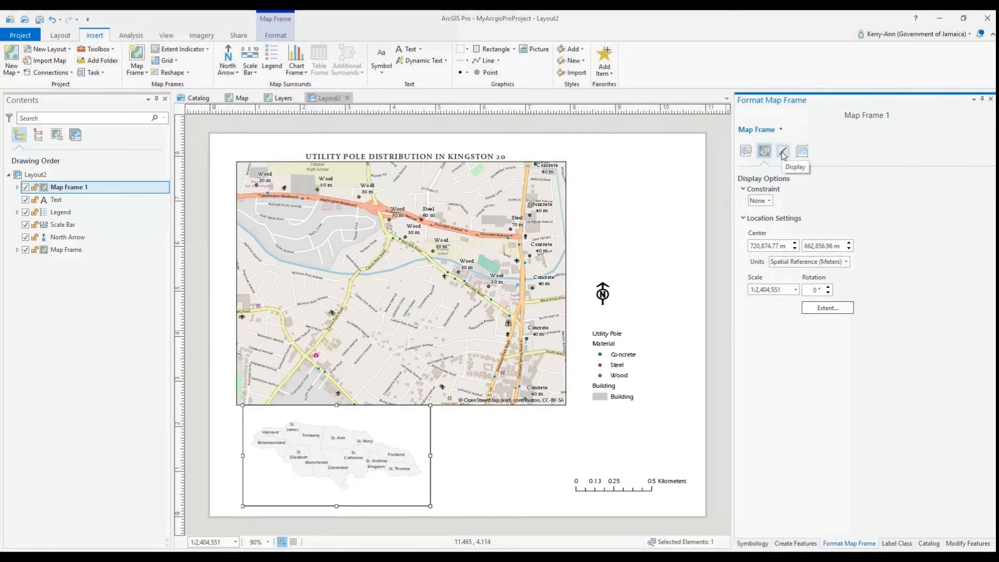
{"action": "left_click", "coordinate": [780, 129]}
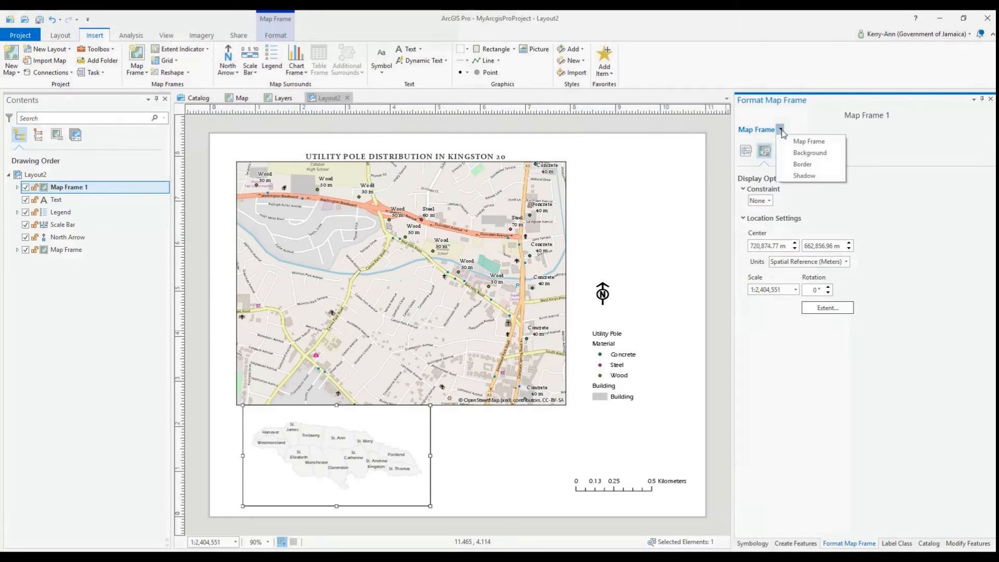
{"action": "left_click", "coordinate": [807, 153]}
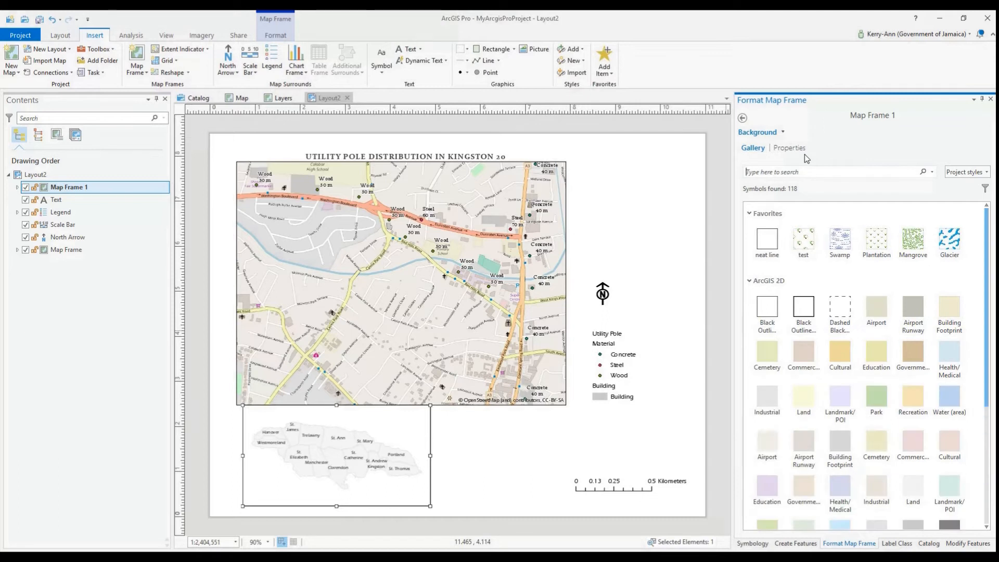
{"action": "left_click", "coordinate": [953, 400]}
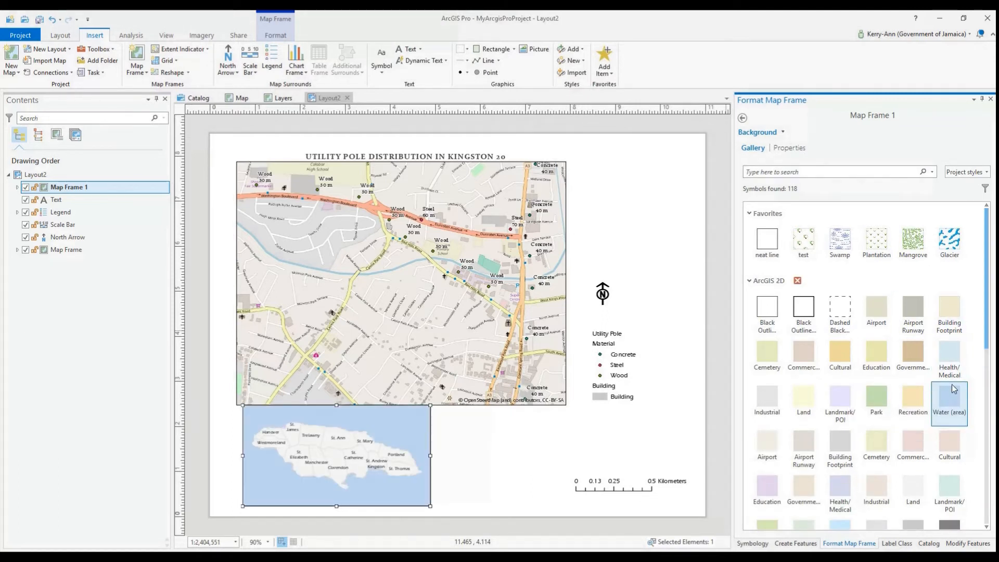
{"action": "left_click", "coordinate": [952, 368]}
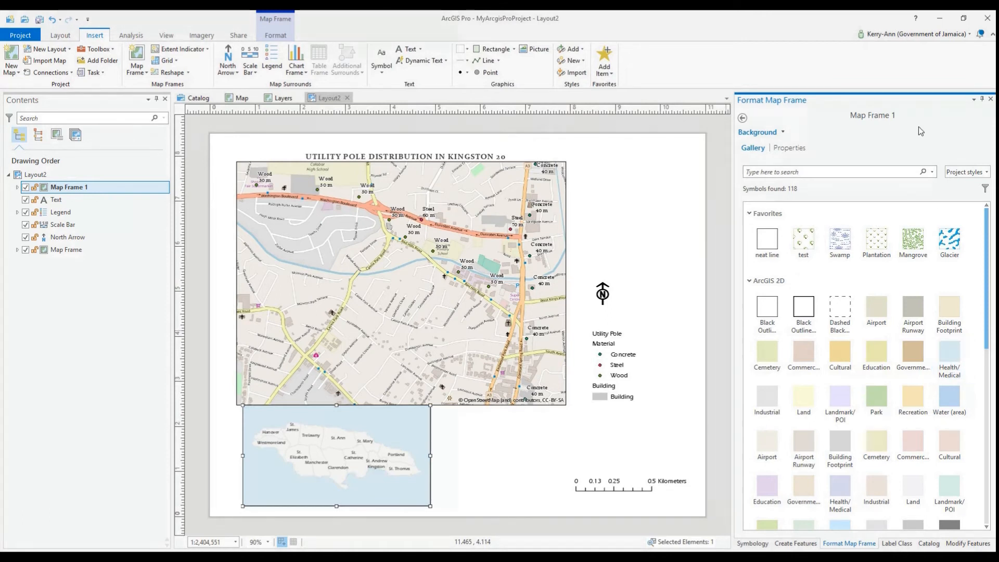
- Give the inset map frame a border using the thin dark red Limited Access line symbol
{"action": "left_click", "coordinate": [783, 132]}
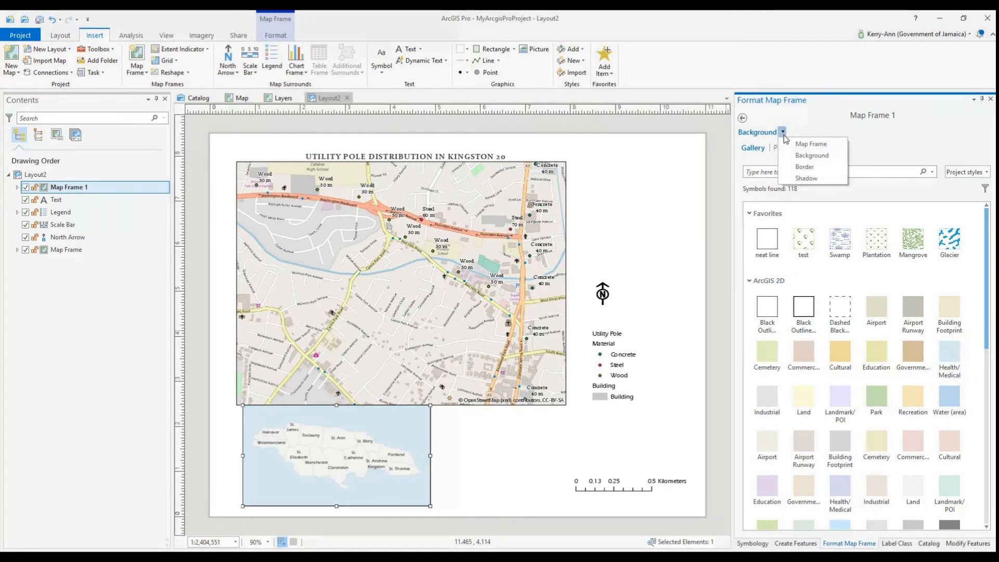
{"action": "left_click", "coordinate": [804, 167]}
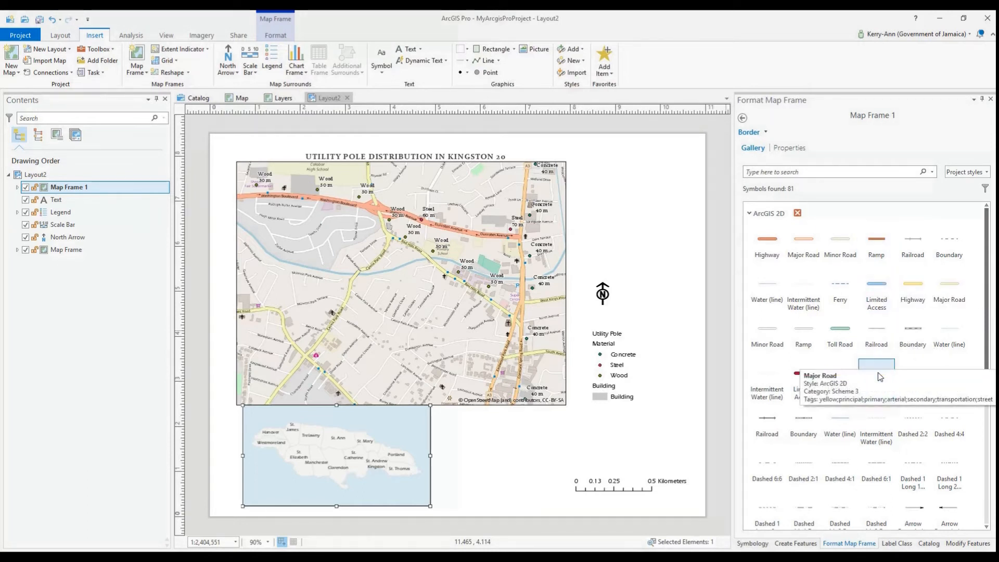
{"action": "left_click", "coordinate": [950, 374]}
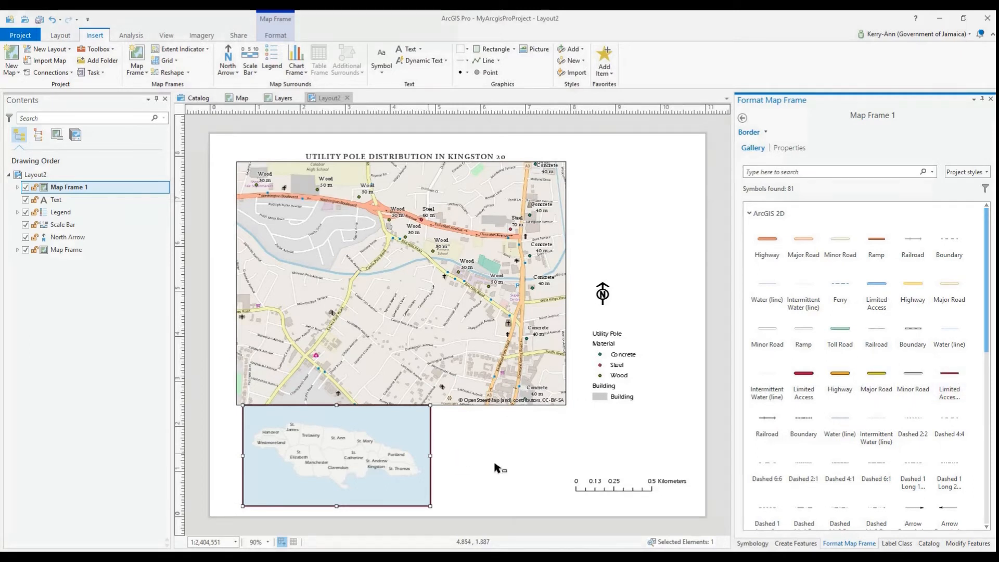
- Move the Jamaica inset beside the main map's upper right corner and add an extent indicator showing the main Map Frame's extent
{"action": "left_click", "coordinate": [605, 484]}
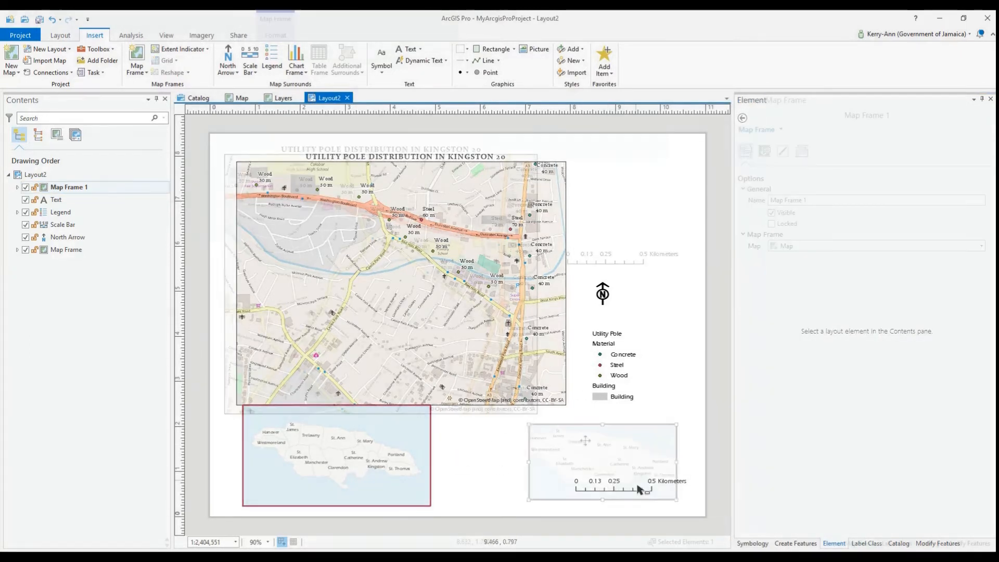
{"action": "left_click_drag", "start_coordinate": [575, 441], "coordinate": [590, 180]}
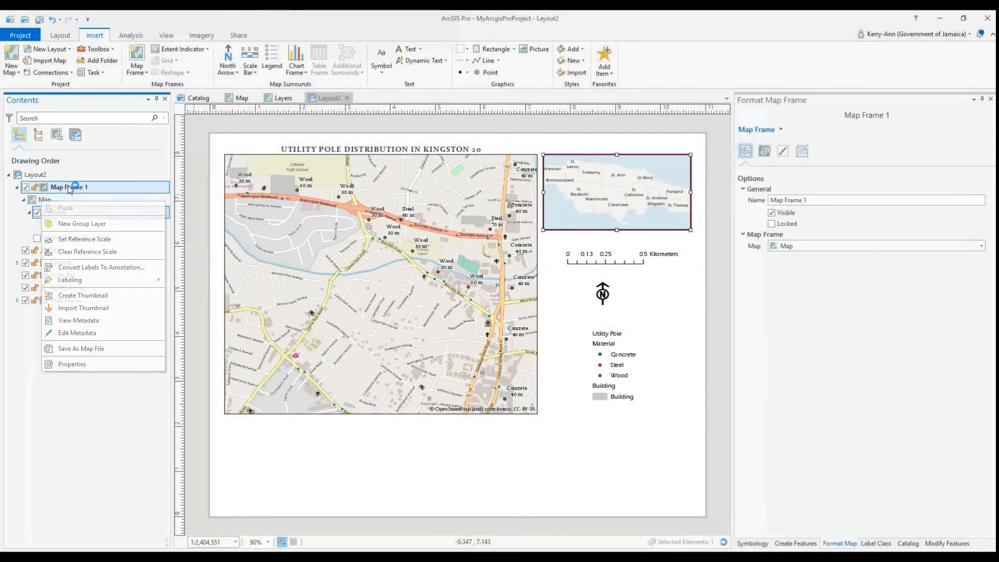
{"action": "left_click", "coordinate": [69, 188]}
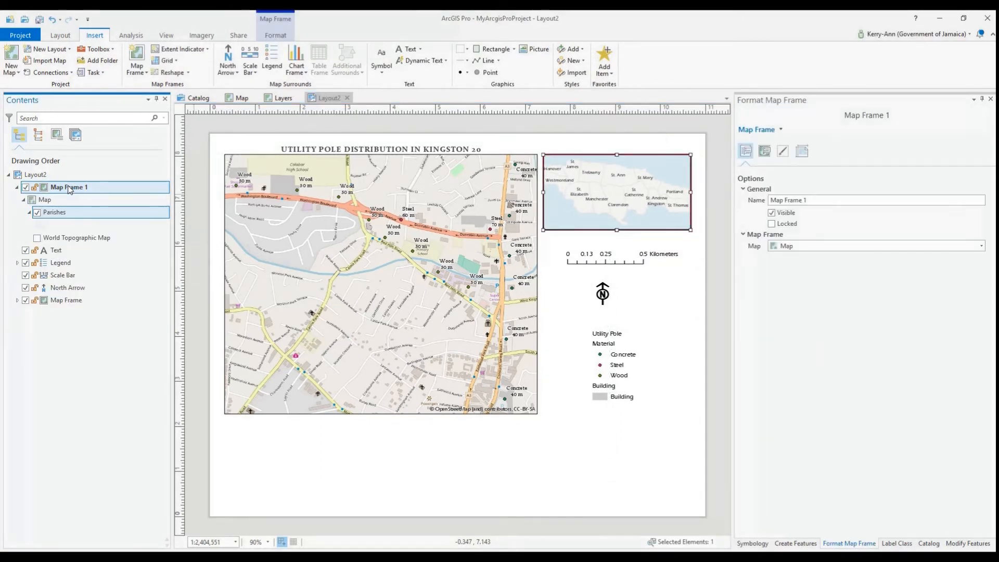
{"action": "left_click", "coordinate": [182, 51]}
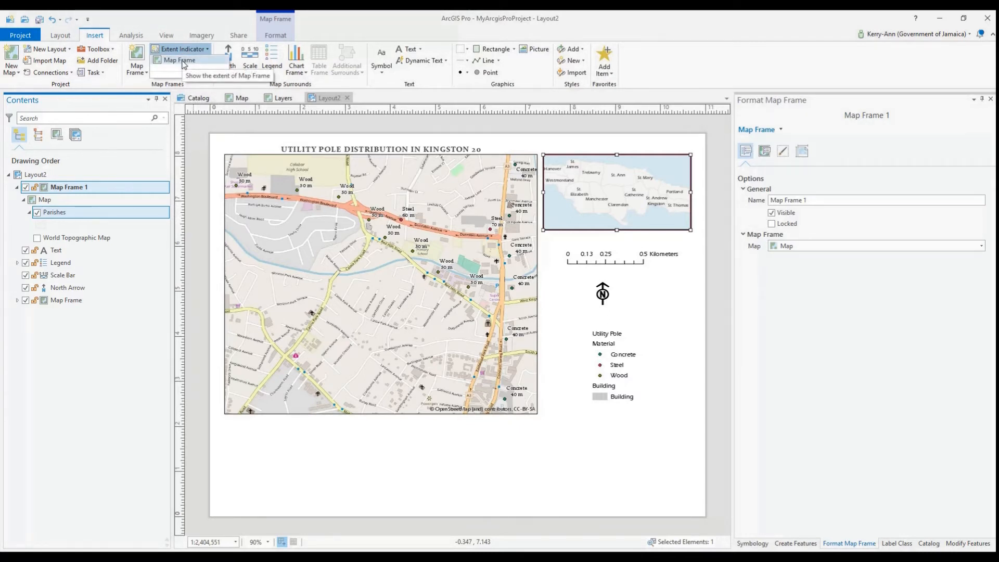
{"action": "left_click", "coordinate": [182, 61]}
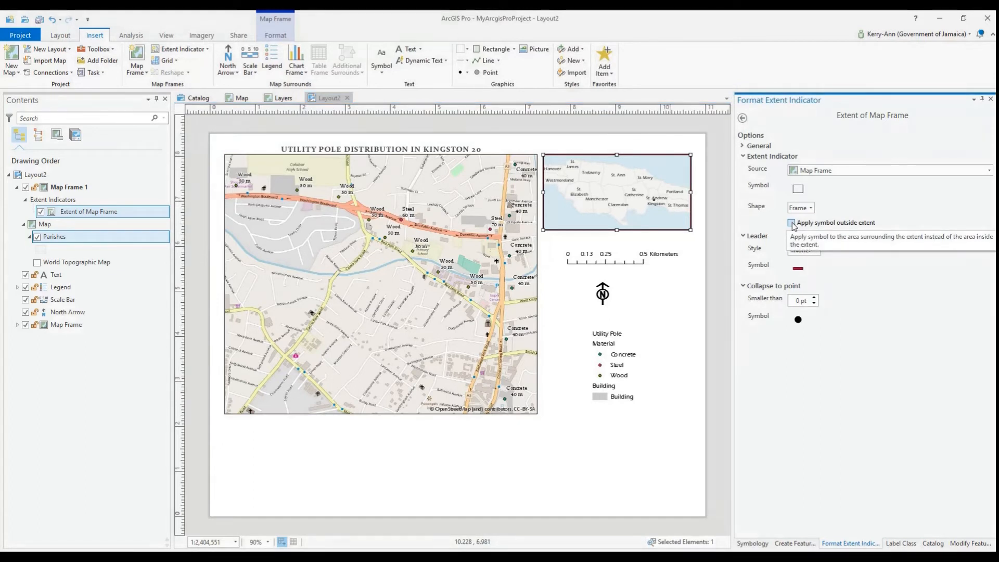
- Apply the extent indicator's symbol outside the extent, using the 2 pt Black Outline symbol with its outline color changed to red
{"action": "left_click", "coordinate": [791, 223]}
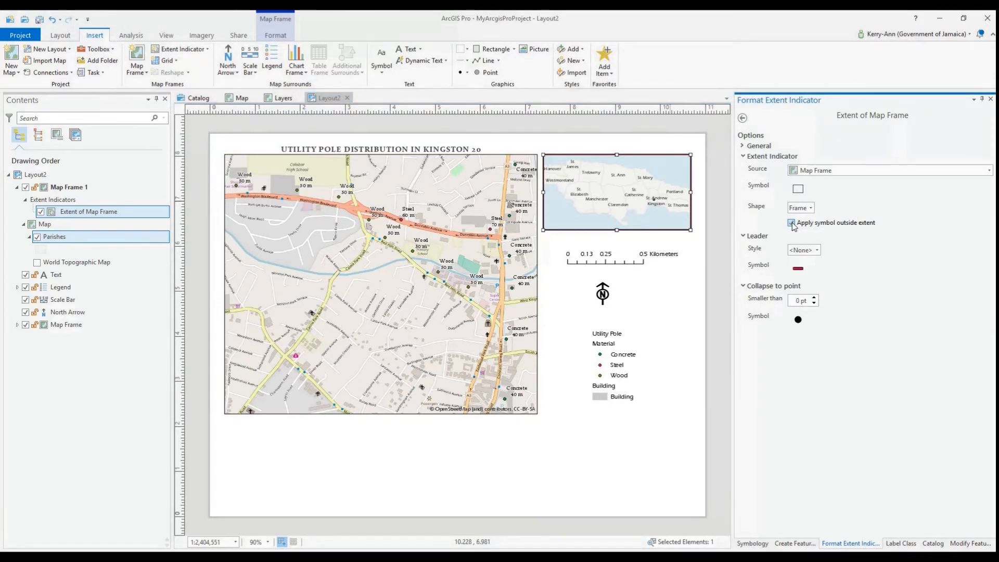
{"action": "left_click", "coordinate": [797, 188]}
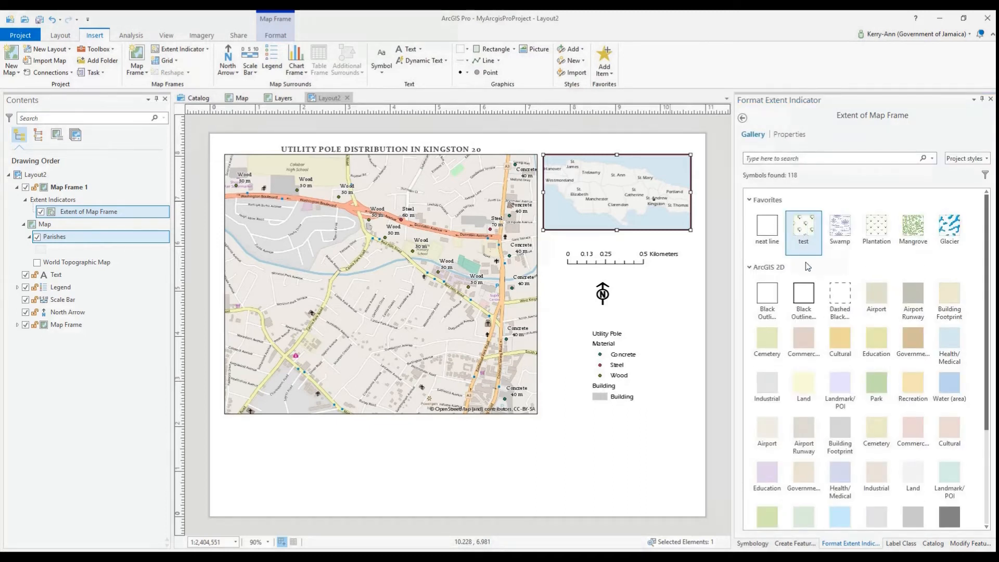
{"action": "left_click", "coordinate": [803, 302]}
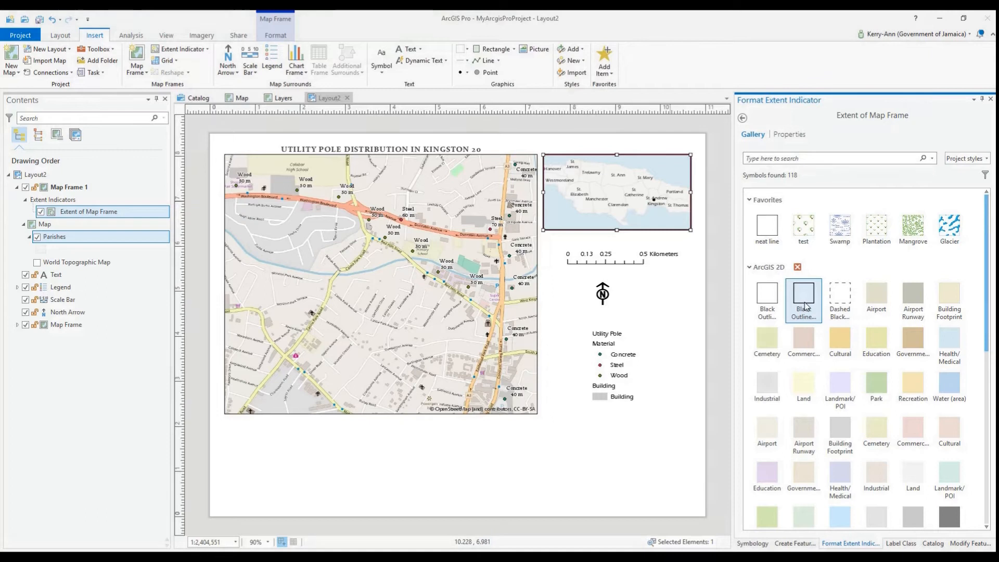
{"action": "left_click", "coordinate": [789, 136]}
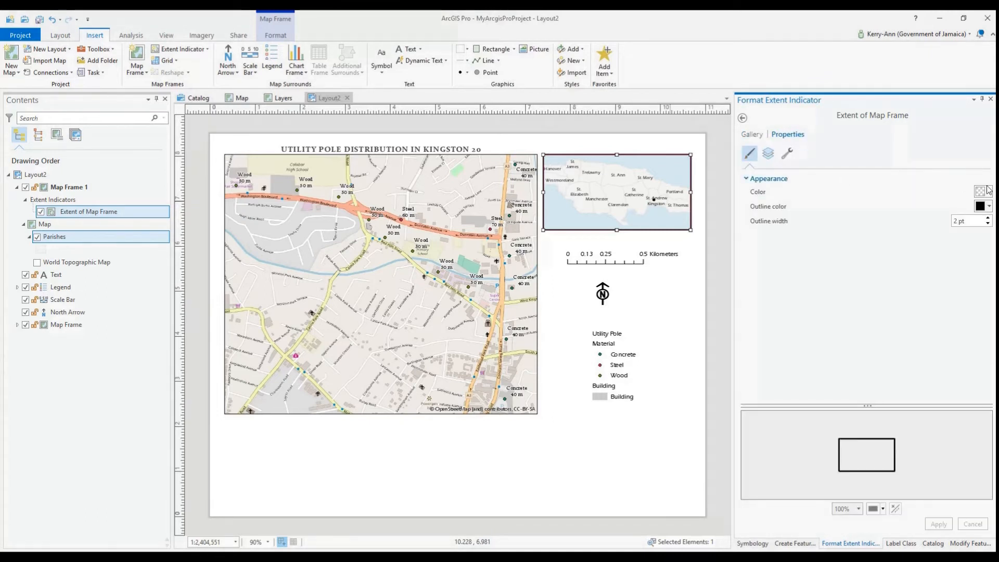
{"action": "left_click", "coordinate": [989, 207]}
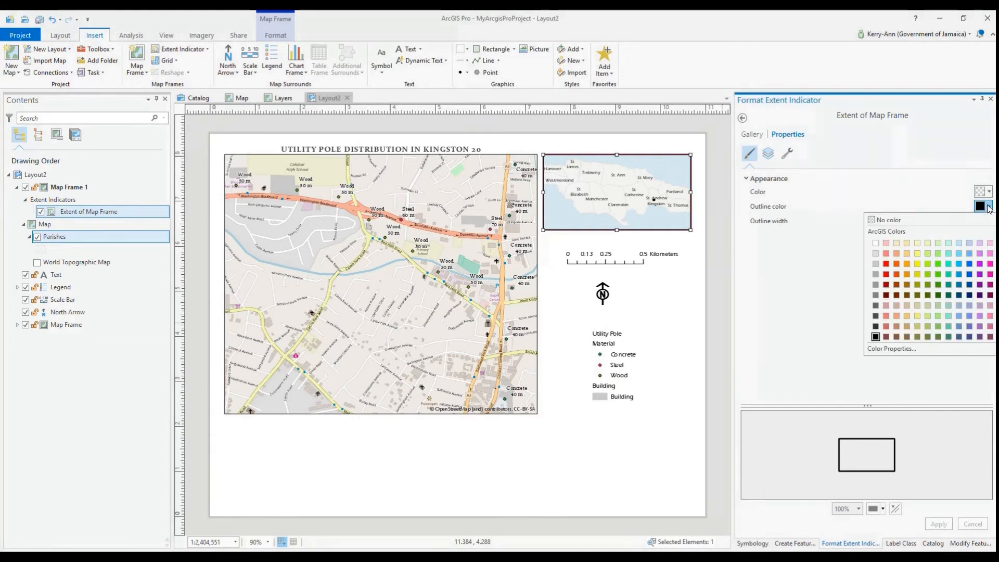
{"action": "left_click", "coordinate": [886, 275]}
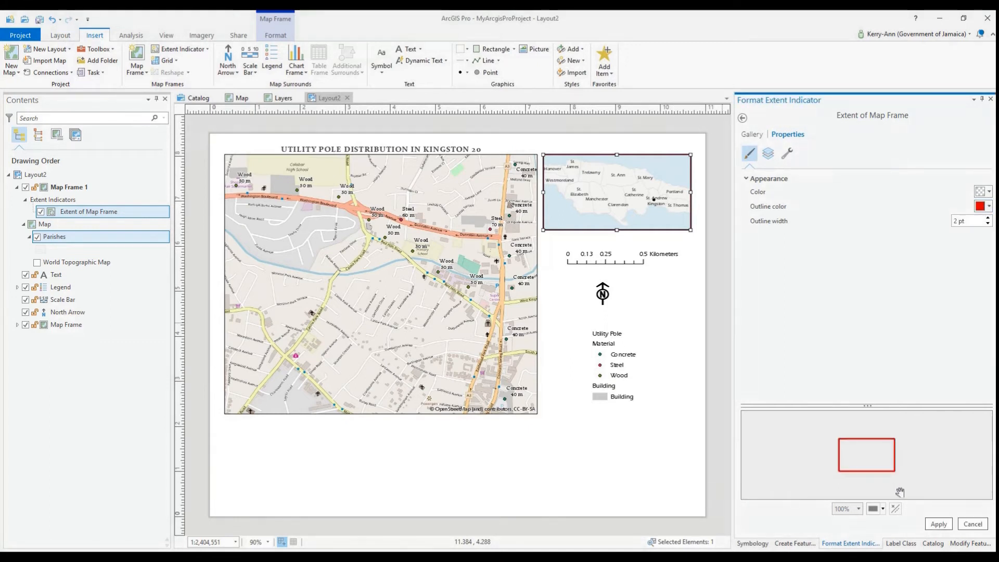
{"action": "left_click", "coordinate": [931, 522]}
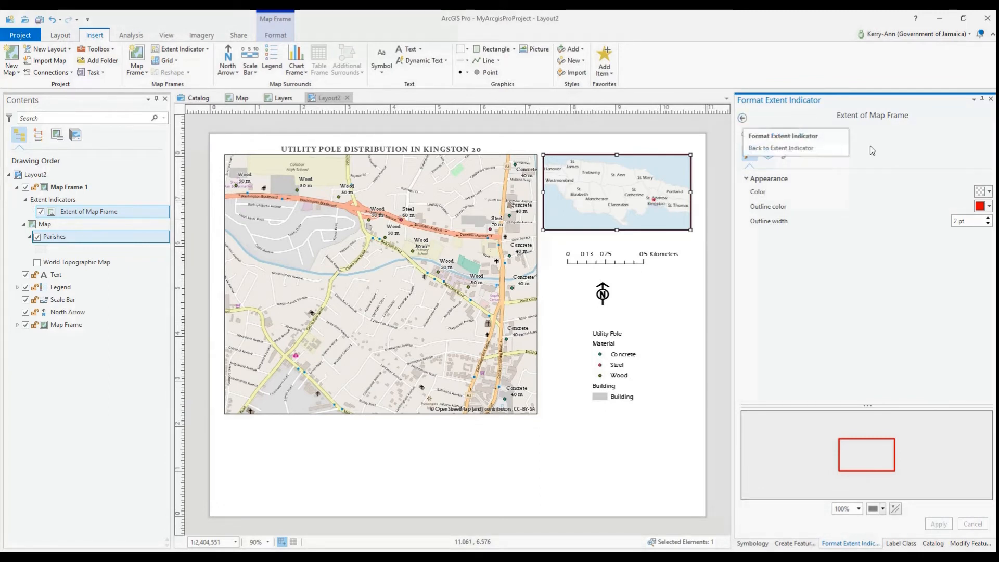
- Set the extent indicator's outline width to 3 pt and its offset to 5 pt
{"action": "left_click", "coordinate": [988, 220]}
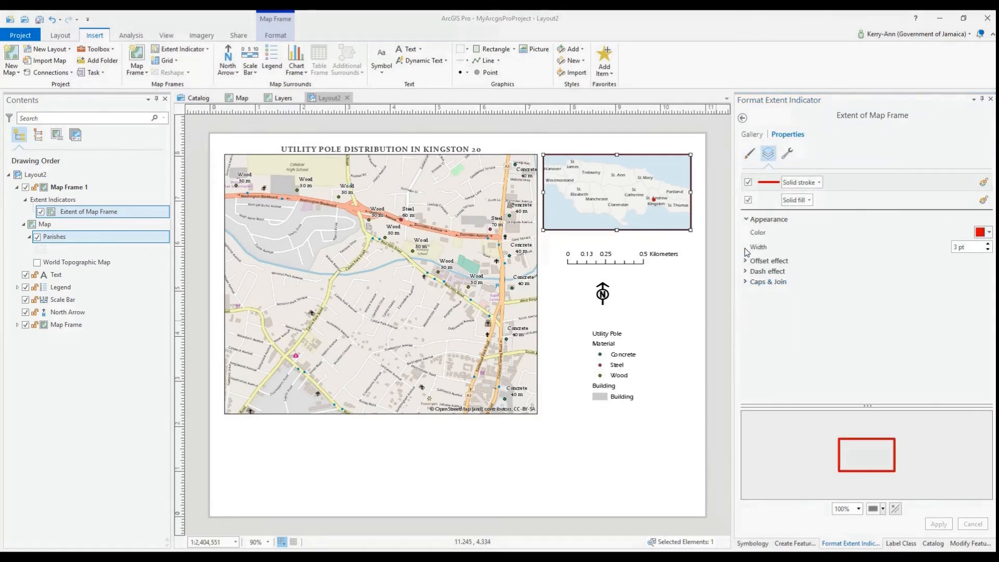
{"action": "left_click", "coordinate": [745, 261]}
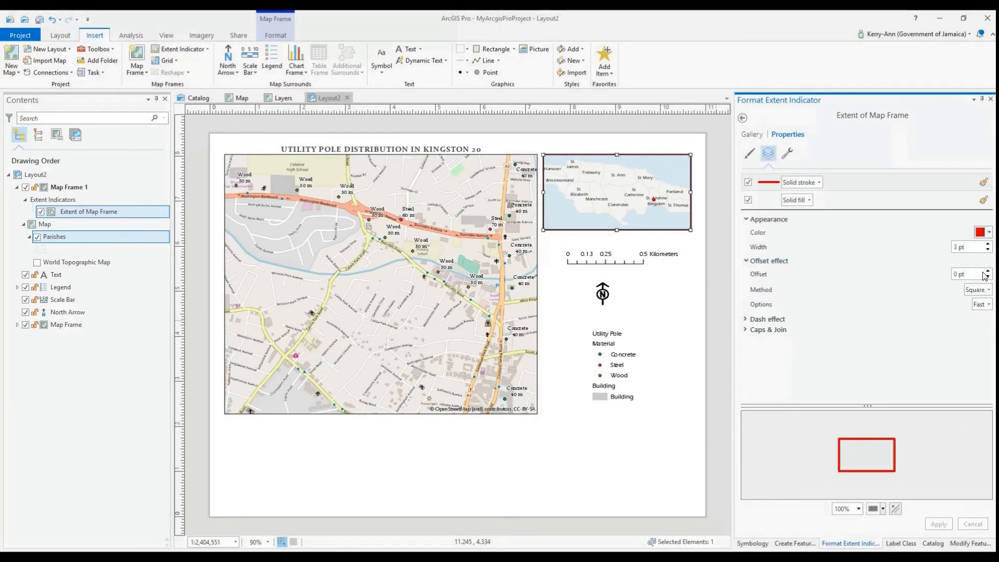
{"action": "left_click", "coordinate": [988, 271]}
{"action": "left_click", "coordinate": [988, 271]}
{"action": "left_click", "coordinate": [987, 271]}
{"action": "left_click", "coordinate": [988, 271]}
{"action": "left_click", "coordinate": [988, 271]}
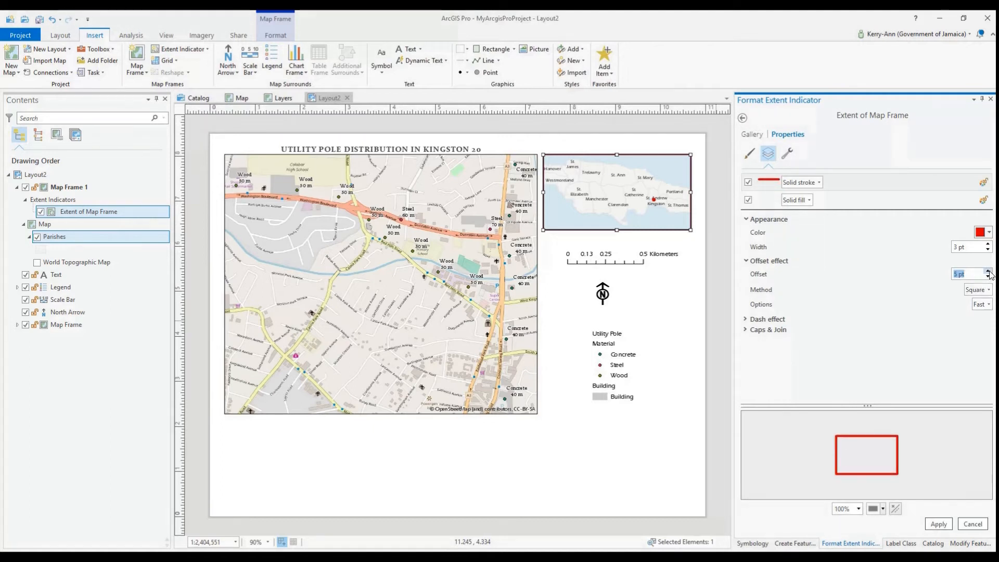
{"action": "left_click", "coordinate": [939, 524]}
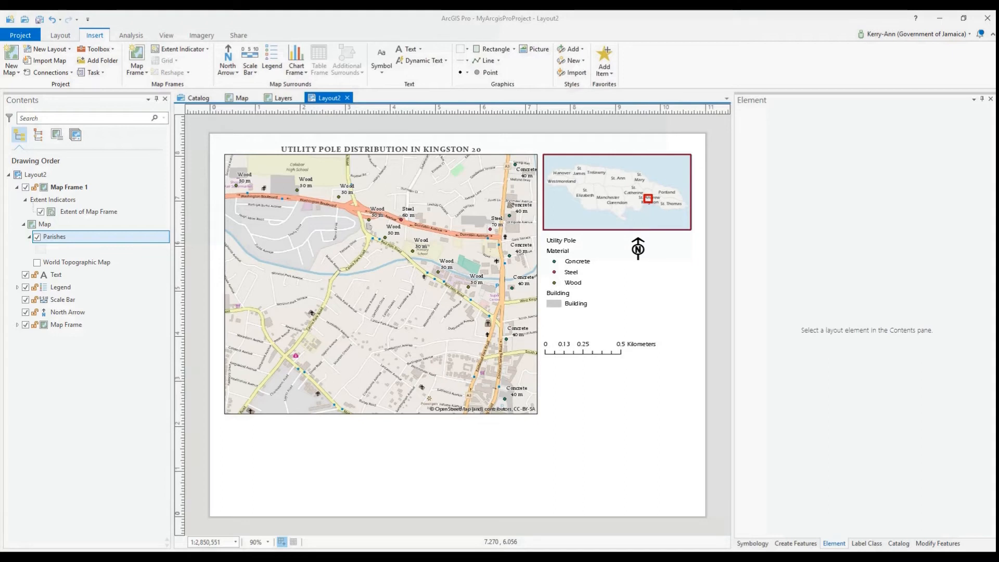
- Insert a Current Time dynamic text element and place it below the scale bar
{"action": "left_click", "coordinate": [422, 61]}
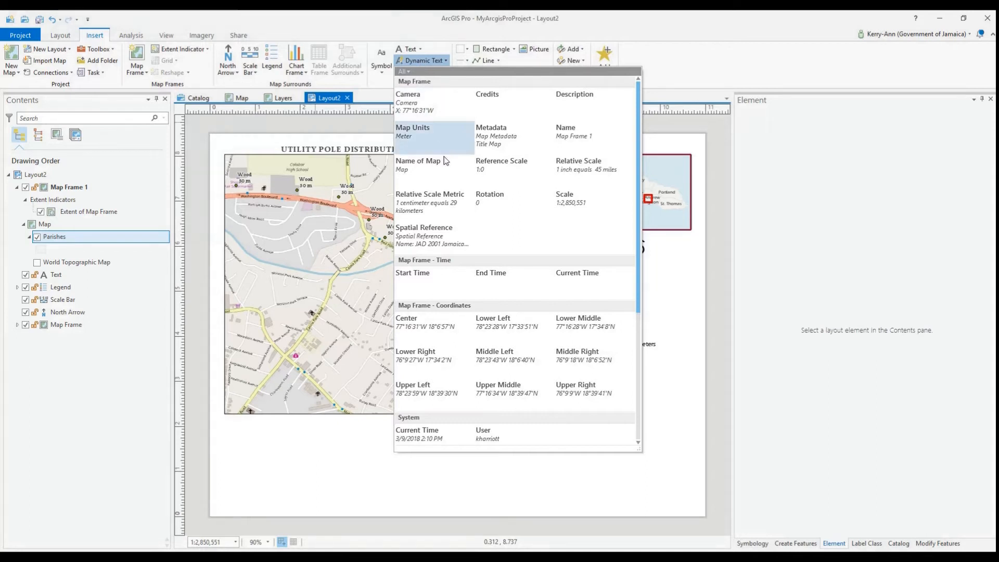
{"action": "left_click", "coordinate": [411, 434]}
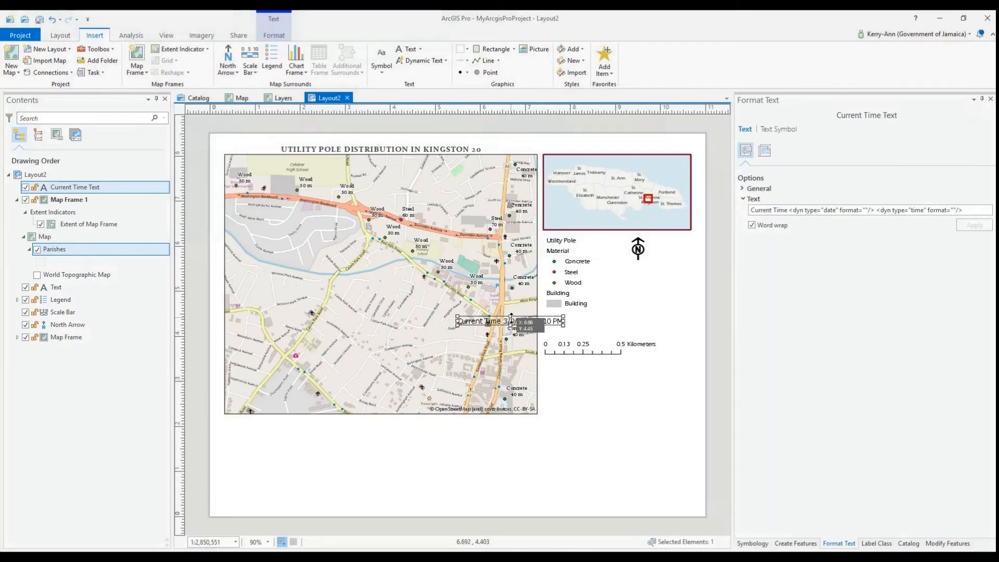
{"action": "left_click_drag", "start_coordinate": [518, 319], "coordinate": [600, 383]}
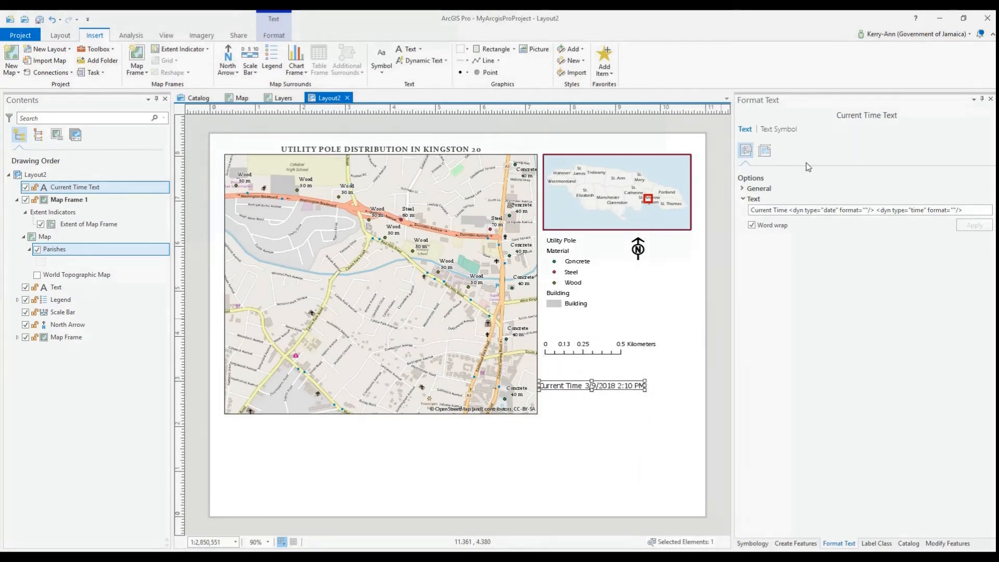
- Change the current time text's font to Eras Medium ITC and move the text to the page's lower right corner
{"action": "left_click", "coordinate": [776, 130]}
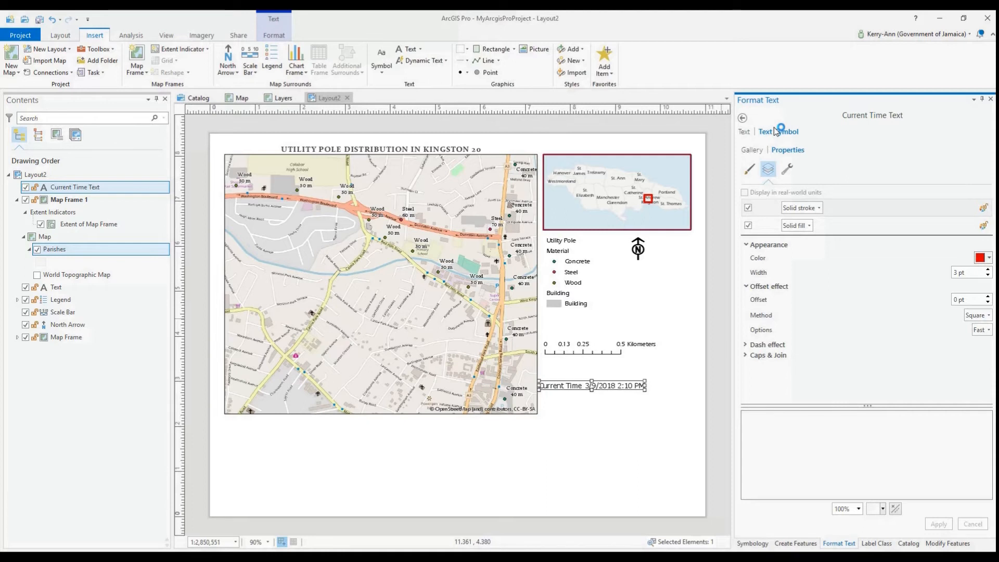
{"action": "left_click", "coordinate": [769, 202]}
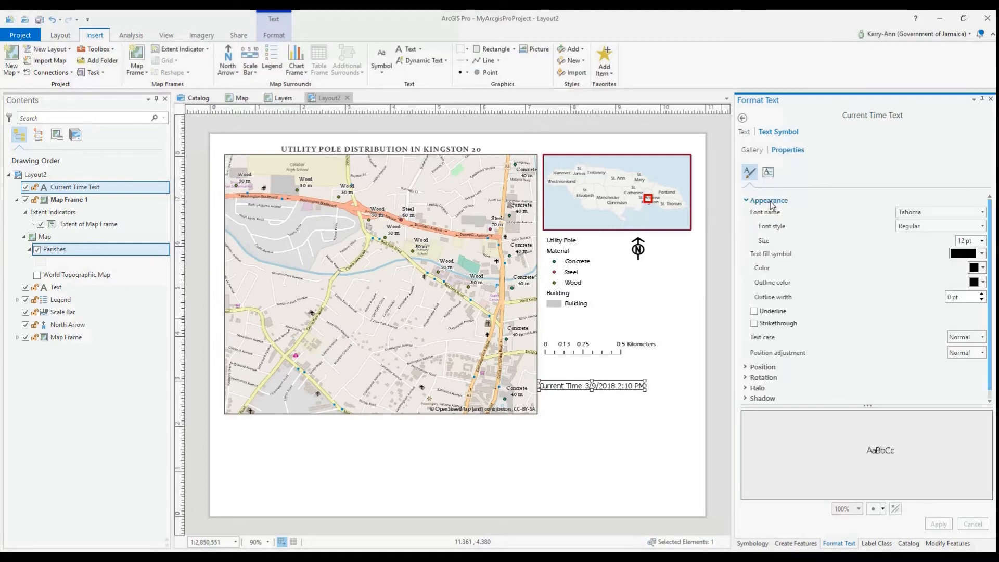
{"action": "left_click", "coordinate": [983, 214]}
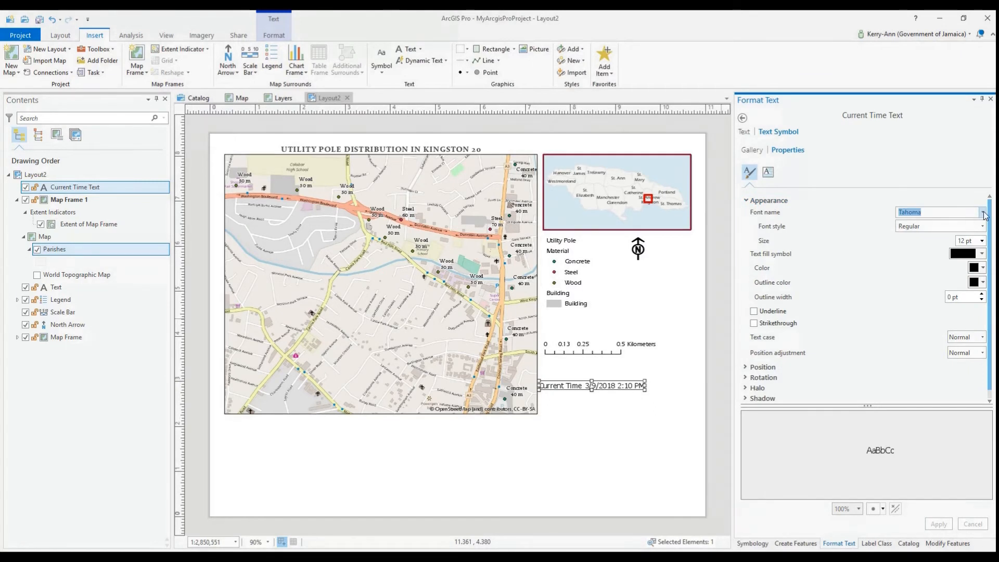
{"action": "left_click", "coordinate": [983, 214]}
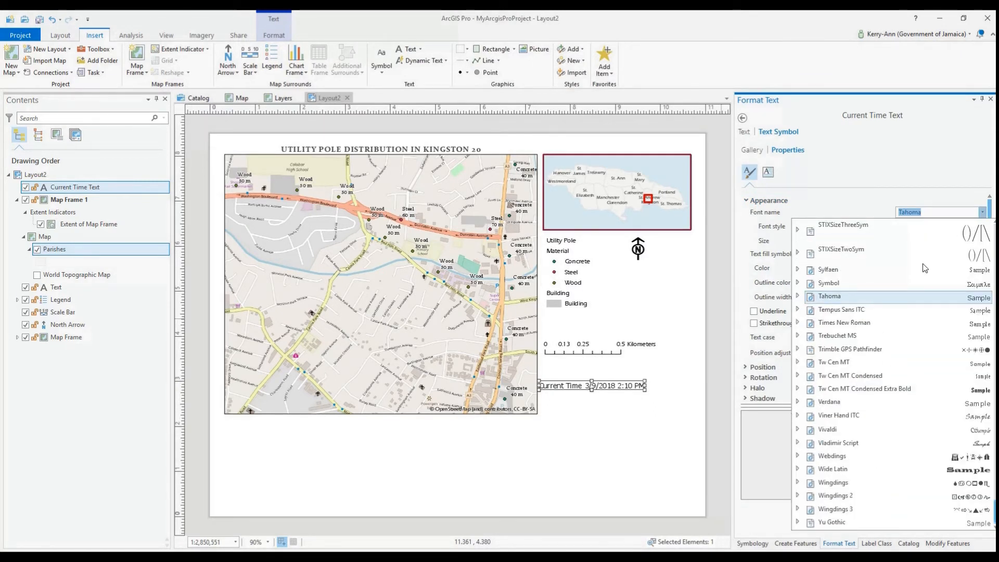
{"action": "key", "text": "e"}
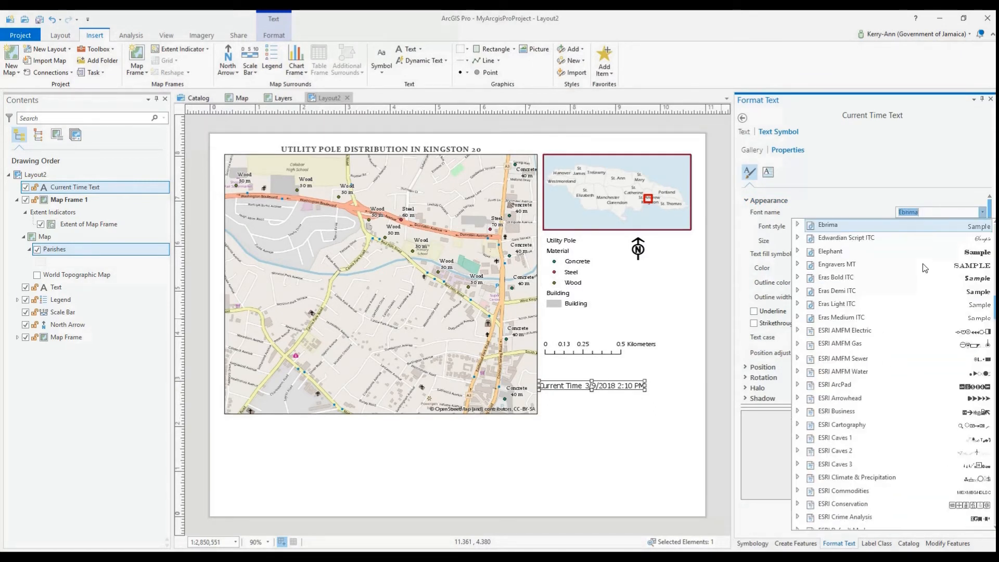
{"action": "left_click", "coordinate": [857, 317]}
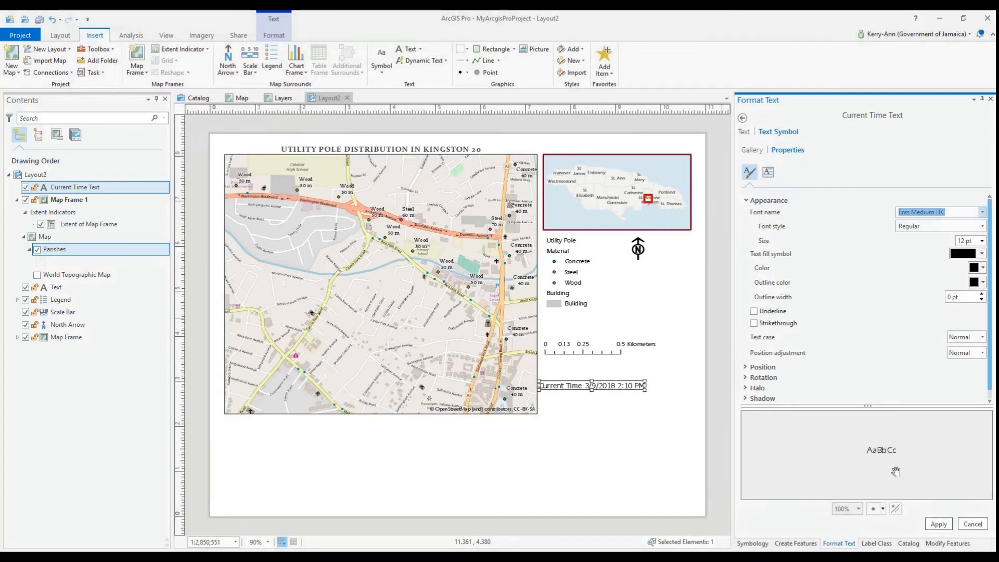
{"action": "left_click", "coordinate": [938, 524]}
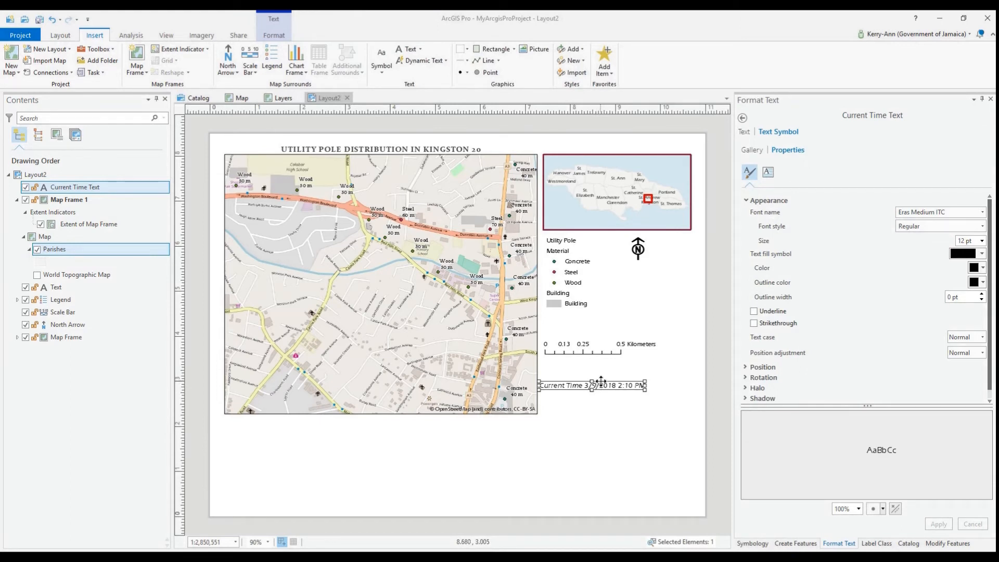
{"action": "left_click_drag", "start_coordinate": [601, 385], "coordinate": [652, 501]}
{"action": "left_click", "coordinate": [618, 455]}
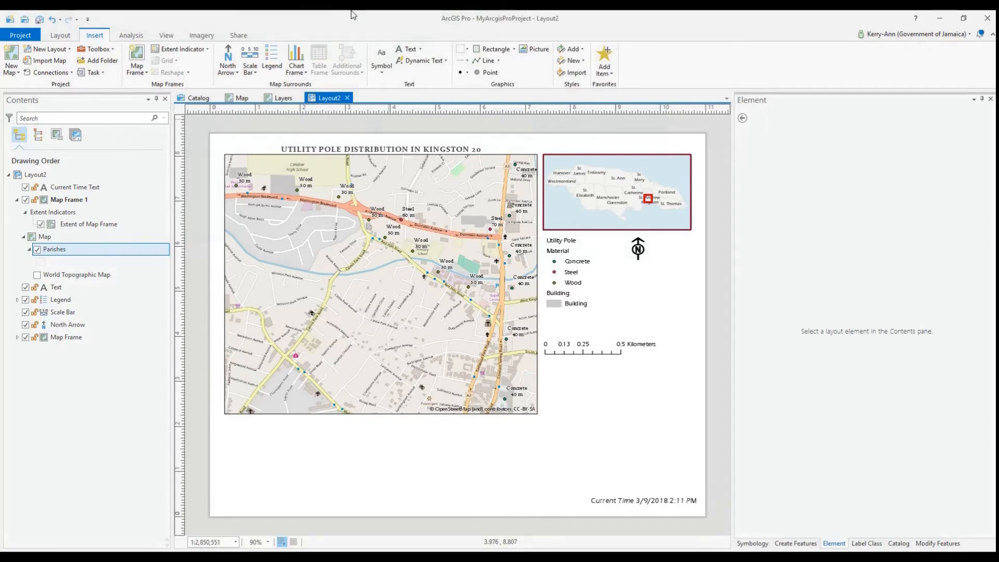
- Add a text element below the scale bar and copy all the credits and coordinate system details from the untitled Notepad file
{"action": "left_click", "coordinate": [410, 51]}
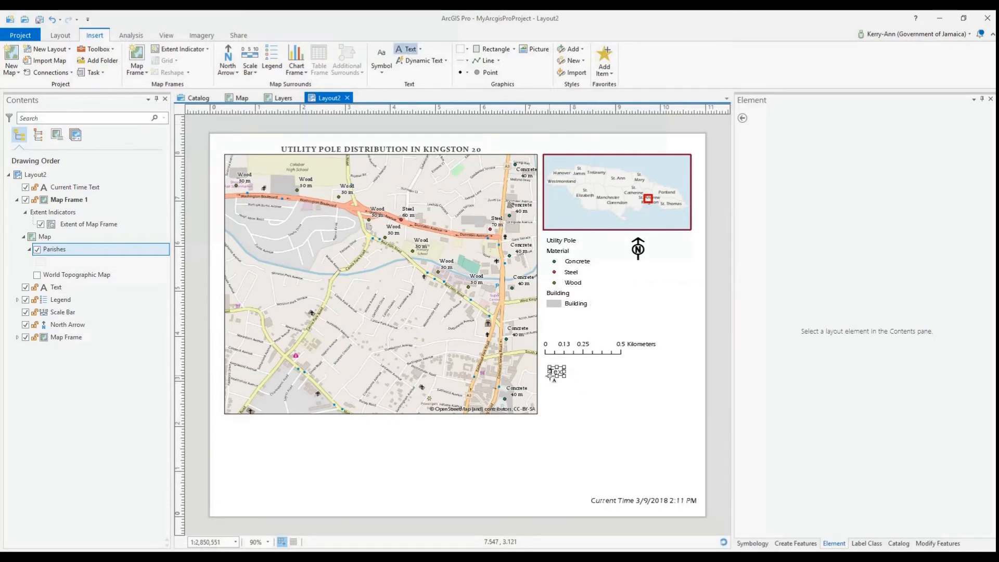
{"action": "left_click", "coordinate": [551, 373]}
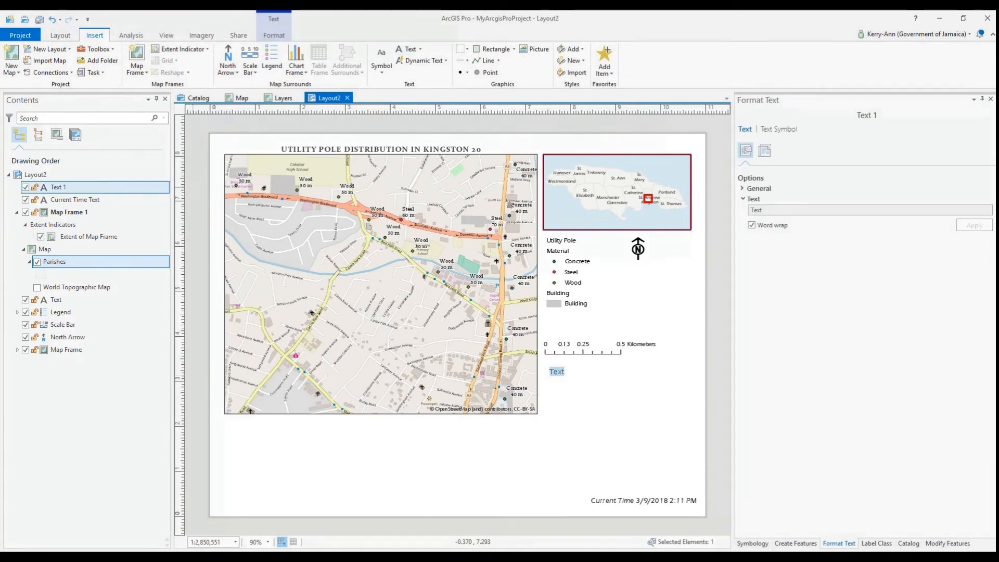
{"action": "left_click_drag", "start_coordinate": [0, 229], "coordinate": [386, 193]}
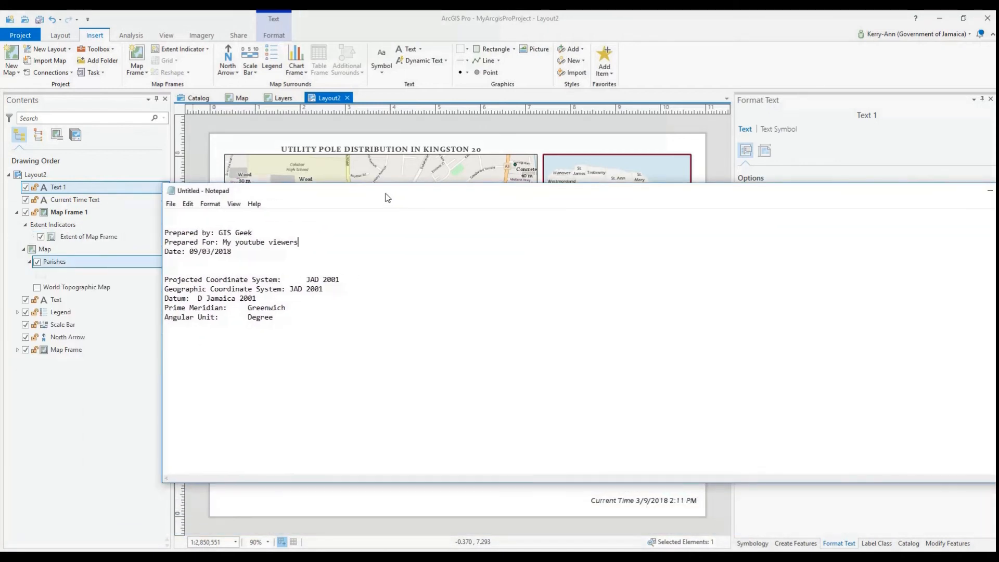
{"action": "left_click_drag", "start_coordinate": [275, 321], "coordinate": [164, 228]}
{"action": "key", "text": "ctrl+c"}
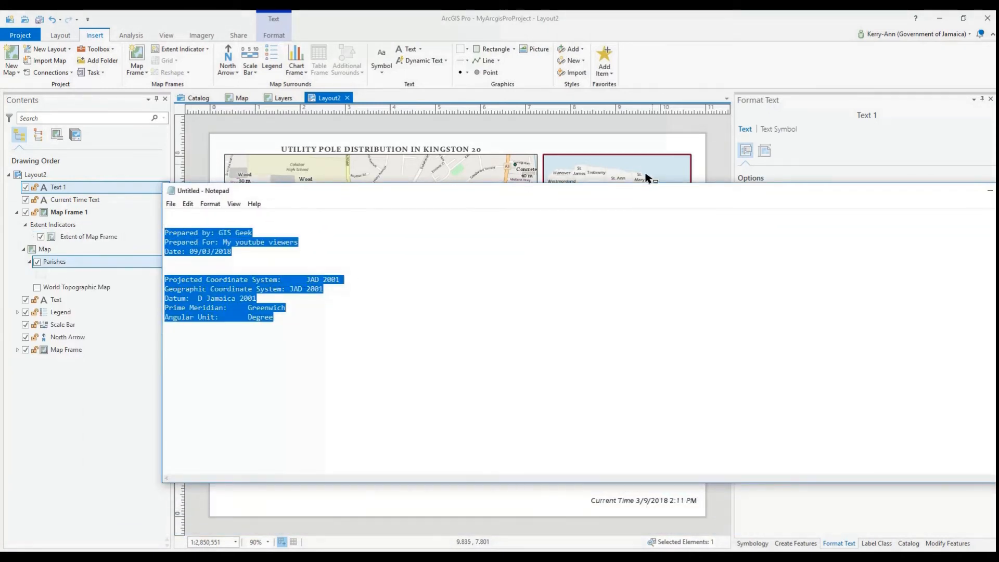
{"action": "left_click_drag", "start_coordinate": [632, 195], "coordinate": [0, 250]}
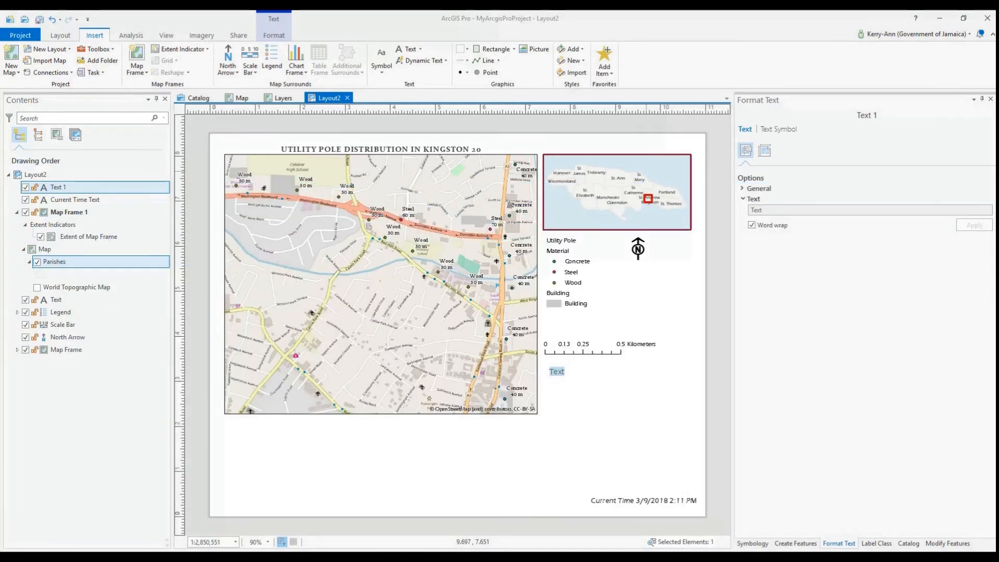
- Replace the new text element's placeholder with the copied credits, date and JAD 2001 coordinate system details
{"action": "left_click", "coordinate": [768, 213]}
{"action": "key", "text": "ctrl+a"}
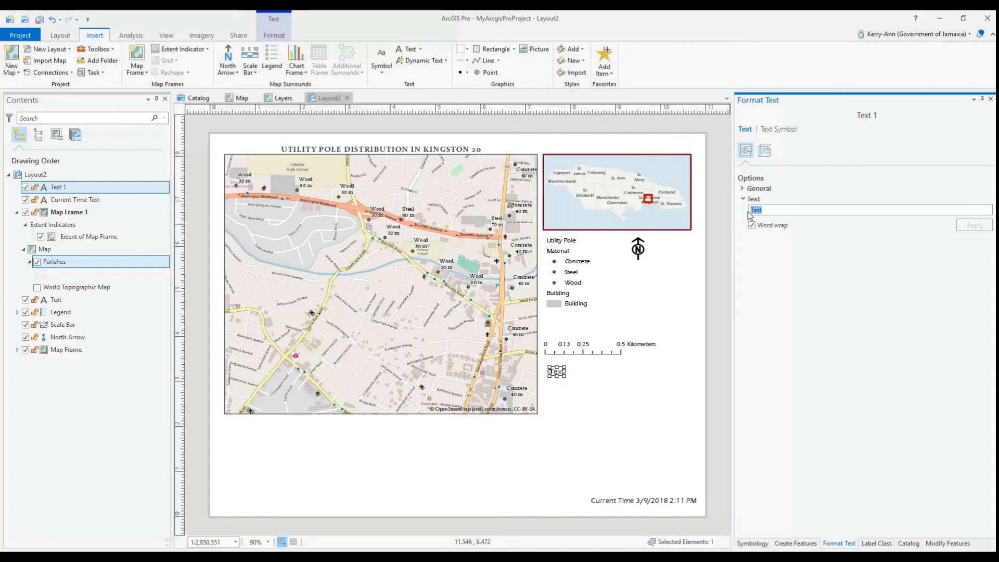
{"action": "key", "text": "ctrl+v"}
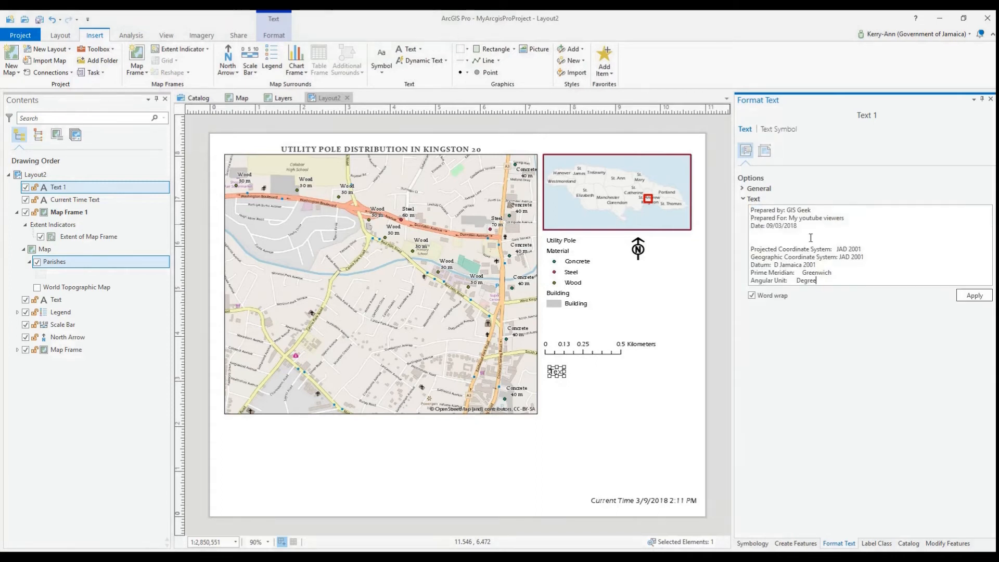
{"action": "left_click", "coordinate": [974, 295]}
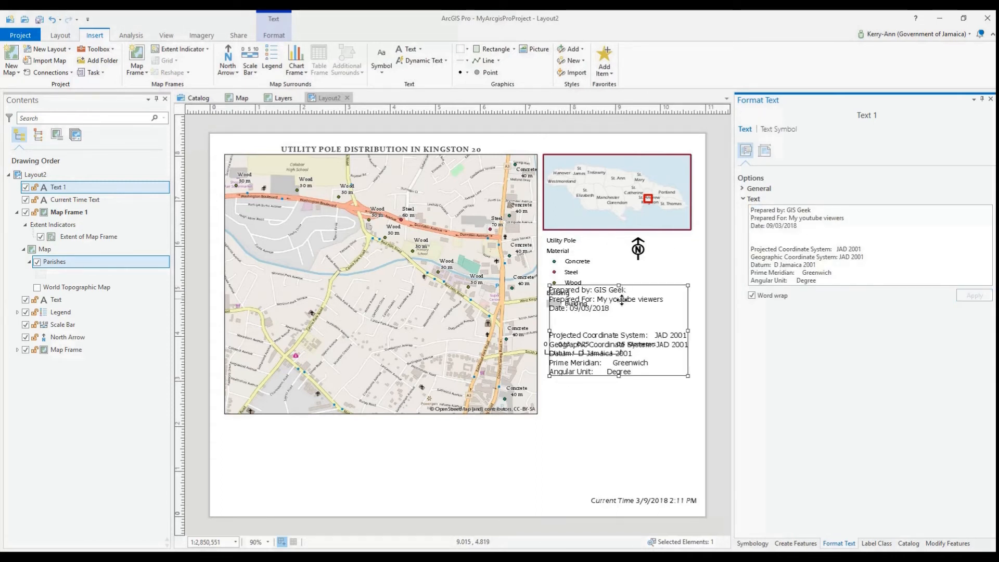
- Open the appearance settings of the credits text's symbol
{"action": "left_click", "coordinate": [777, 129]}
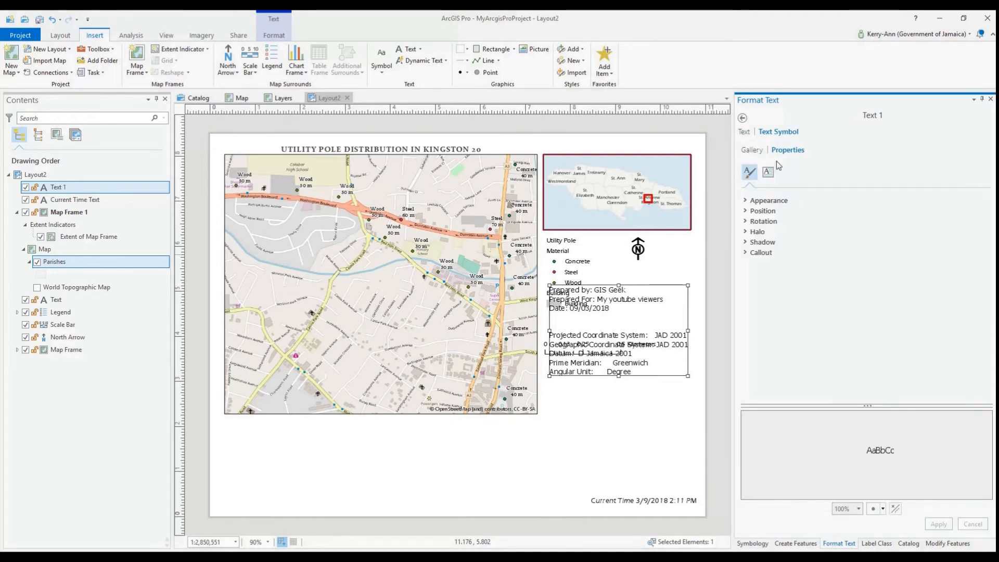
{"action": "left_click", "coordinate": [769, 200]}
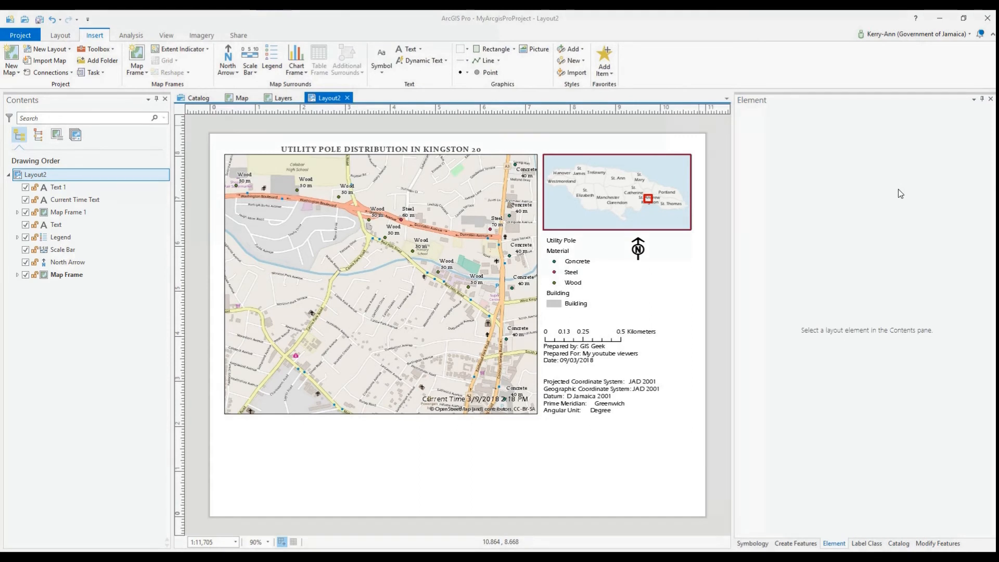
- Turn the visibility of the credits text and the legend off and back on
{"action": "left_click", "coordinate": [25, 188]}
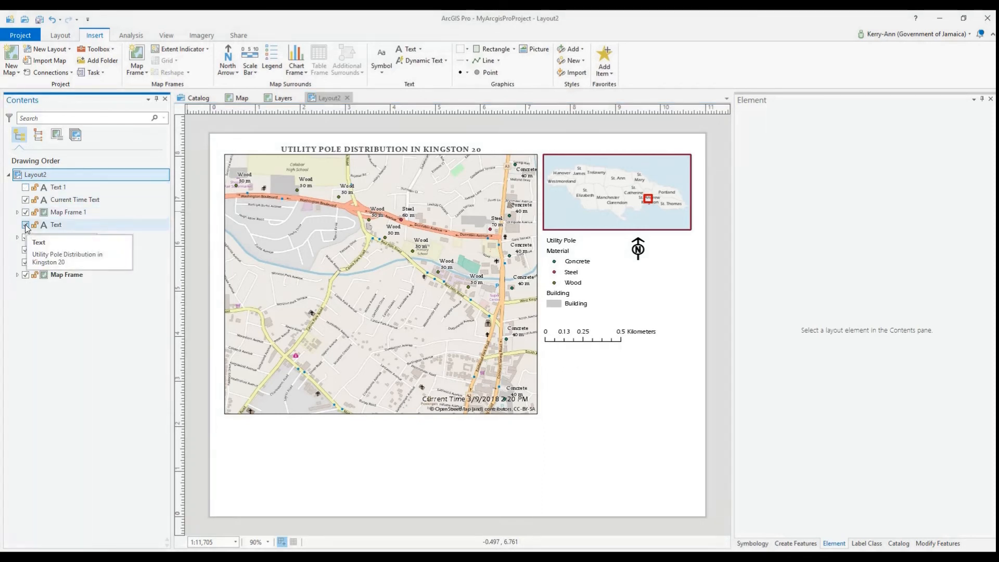
{"action": "left_click", "coordinate": [25, 238]}
{"action": "left_click", "coordinate": [25, 238]}
{"action": "left_click", "coordinate": [25, 187]}
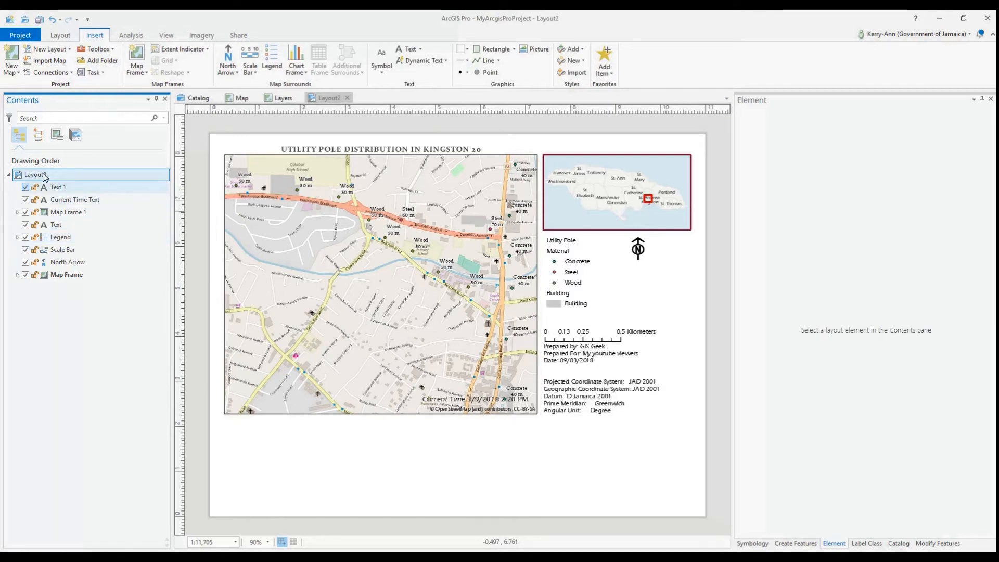
- Add a text element below the main map reading "NO MORE DRAGGING OUT OF THIS LAYOUT, JUST TURN IT OFF"
{"action": "left_click", "coordinate": [407, 49]}
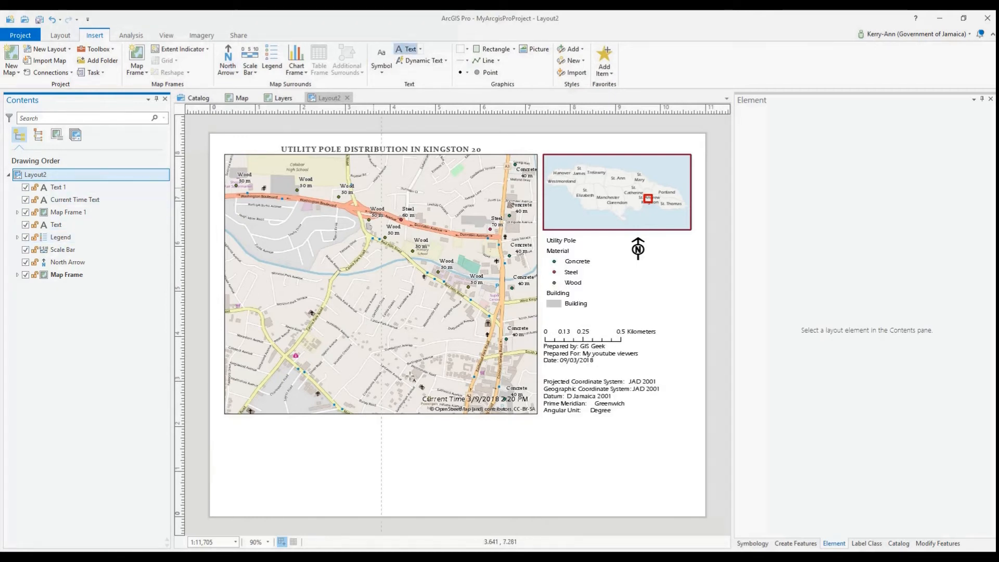
{"action": "left_click", "coordinate": [361, 435]}
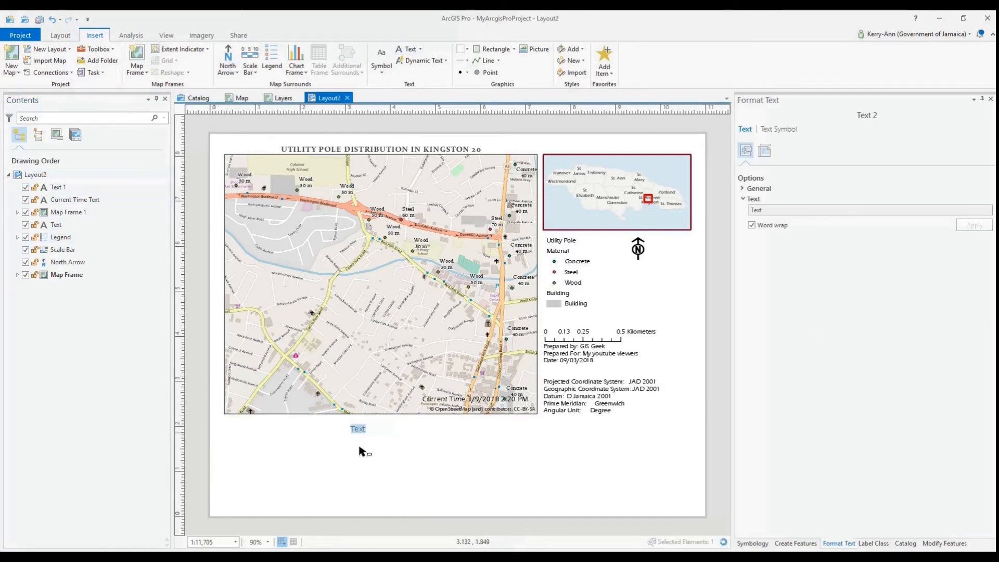
{"action": "left_click", "coordinate": [766, 210]}
{"action": "type", "text": "NO MORE DRAGGING OUT OF THIS LAYOUT, J"}
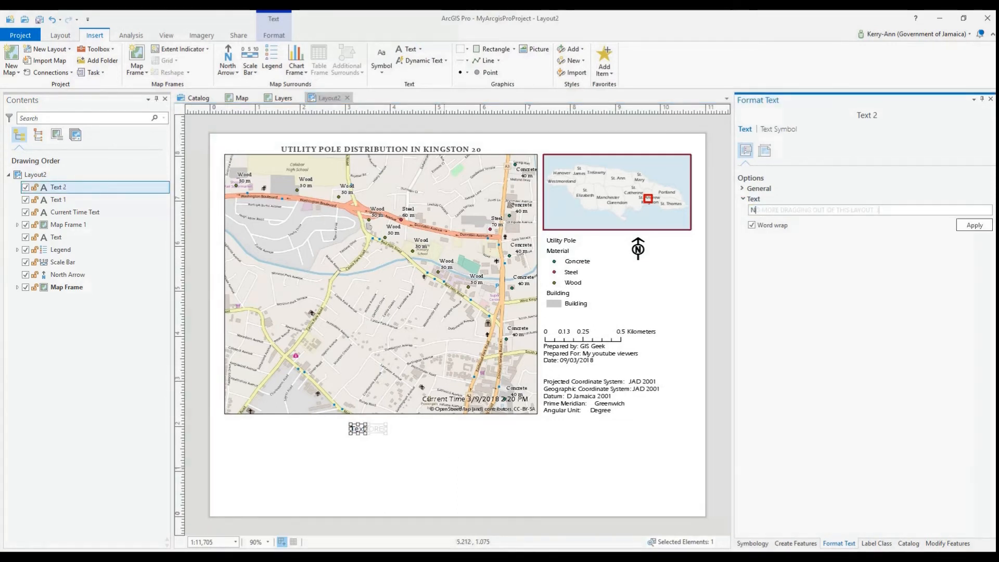
{"action": "type", "text": "UST TUR"}
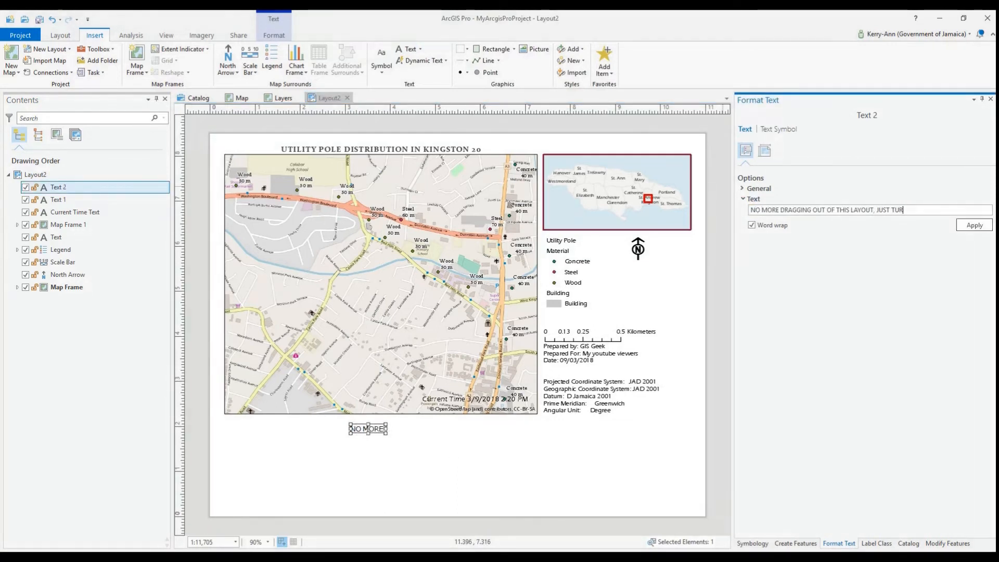
{"action": "type", "text": "N IT OFF"}
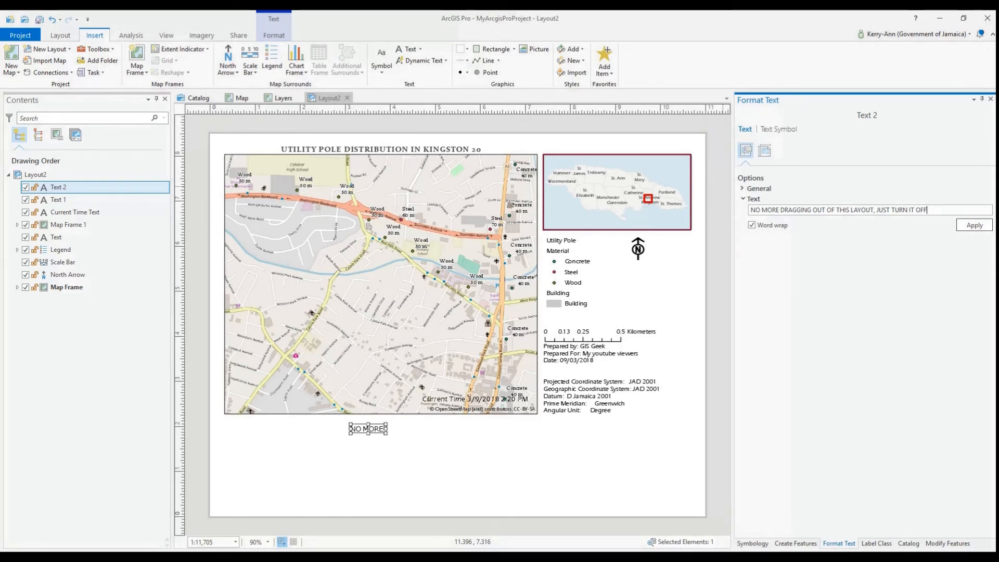
{"action": "left_click", "coordinate": [976, 226]}
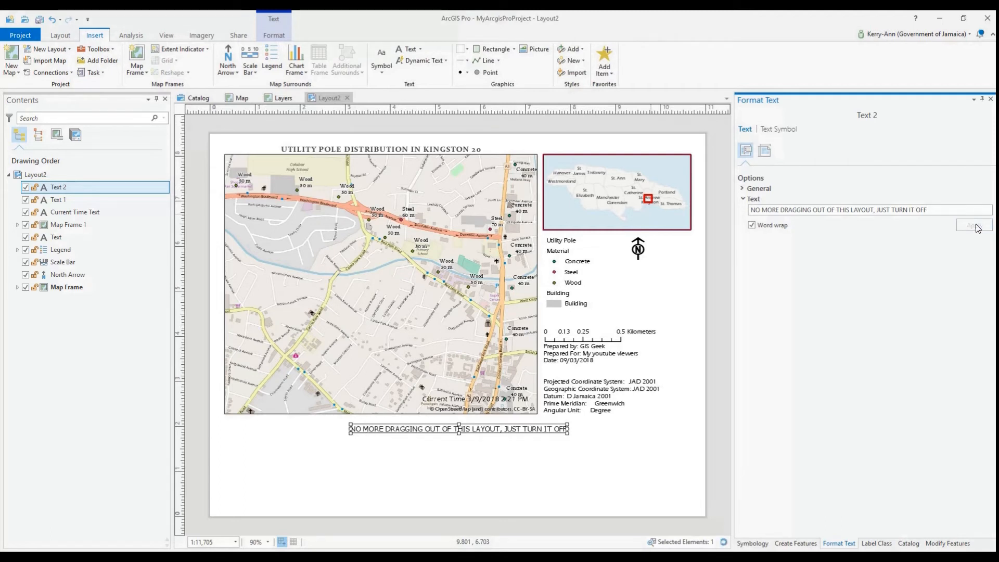
- Move the new text lower on the page and turn off its visibility
{"action": "left_click_drag", "start_coordinate": [483, 428], "coordinate": [422, 477]}
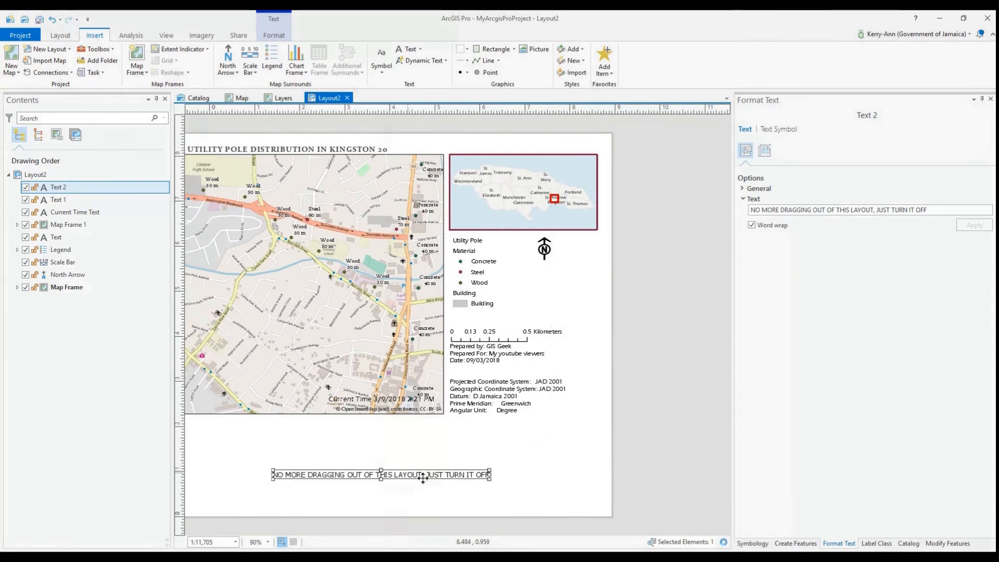
{"action": "left_click", "coordinate": [25, 188]}
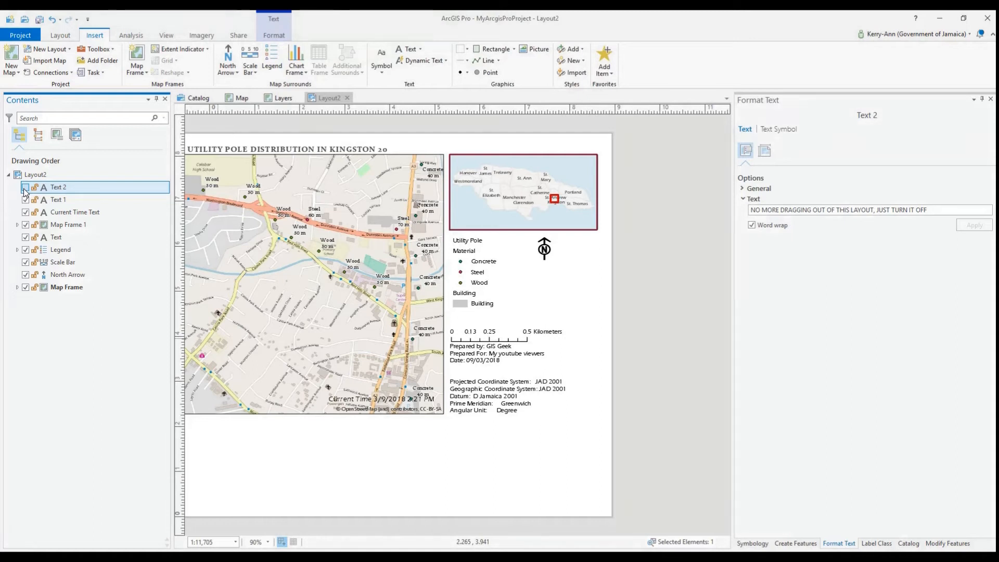
- Insert a table frame for the Utility Pole layer below the main map, narrowed to its columns and extended upward toward the map
{"action": "left_click_drag", "start_coordinate": [385, 463], "coordinate": [488, 466]}
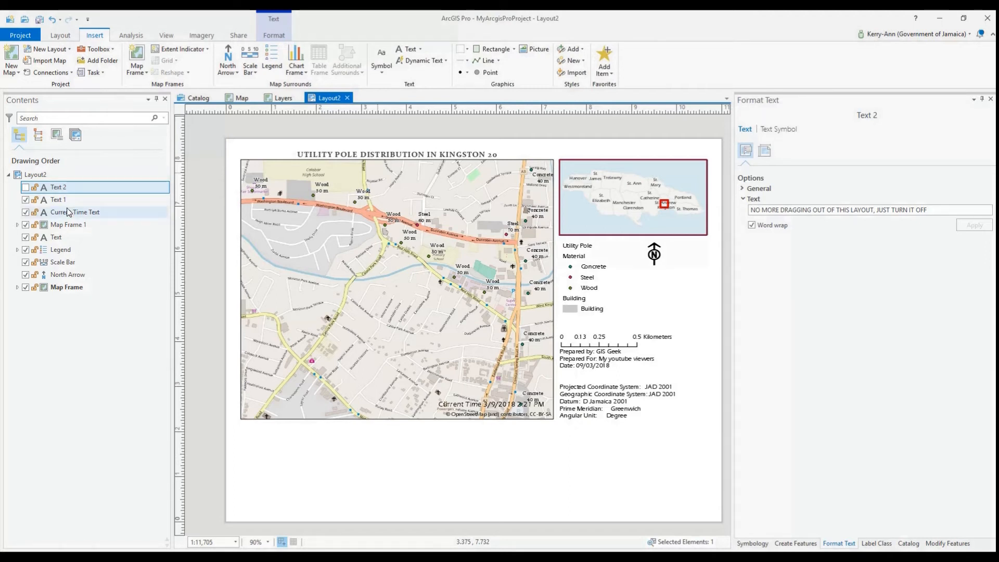
{"action": "left_click", "coordinate": [17, 288]}
{"action": "left_click", "coordinate": [25, 301]}
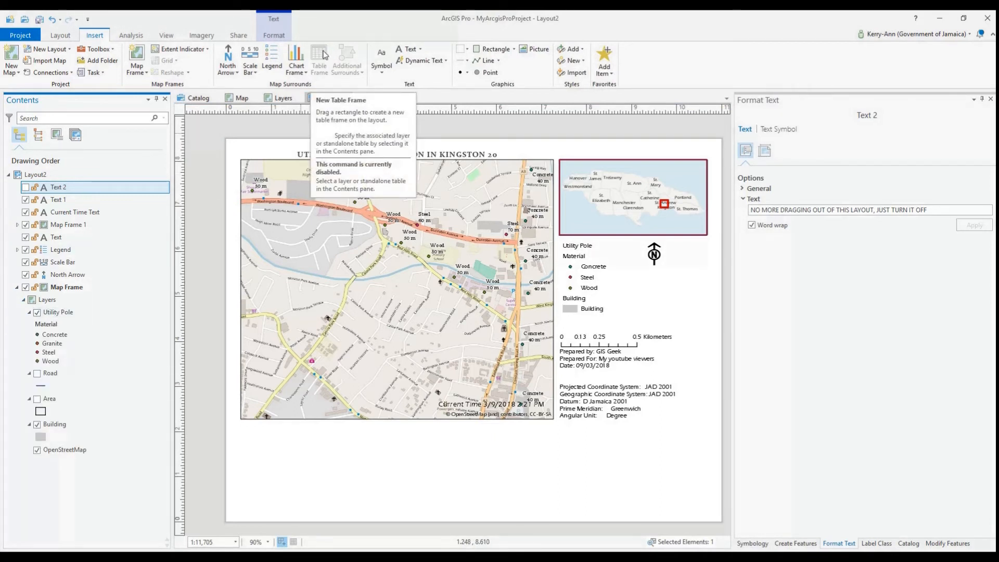
{"action": "left_click", "coordinate": [59, 312]}
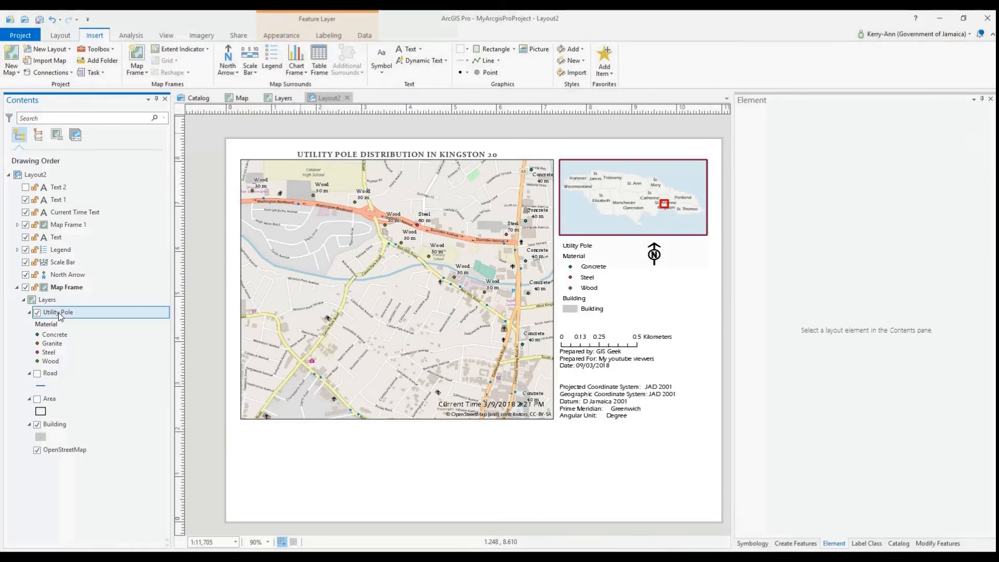
{"action": "left_click", "coordinate": [319, 60]}
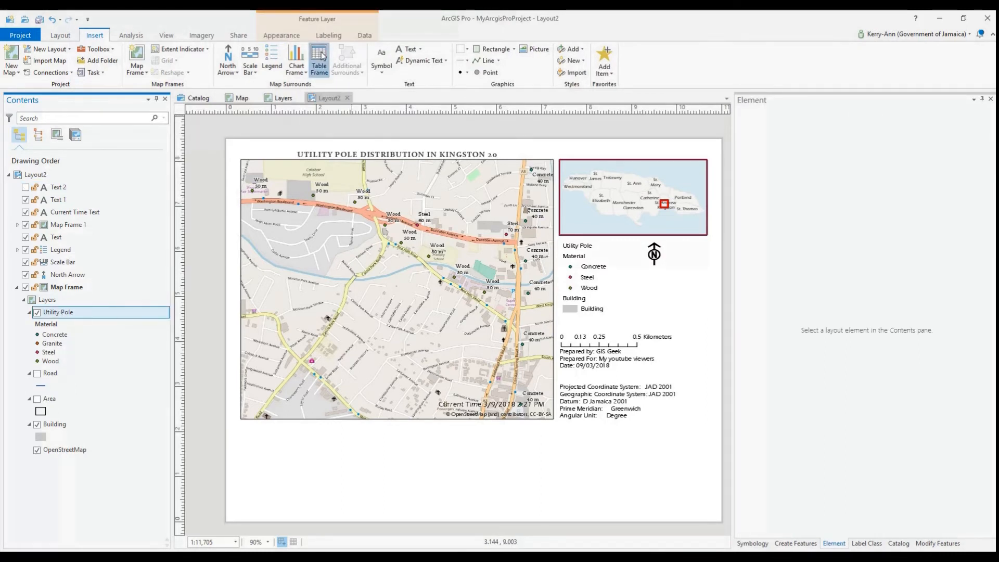
{"action": "left_click_drag", "start_coordinate": [244, 431], "coordinate": [556, 500]}
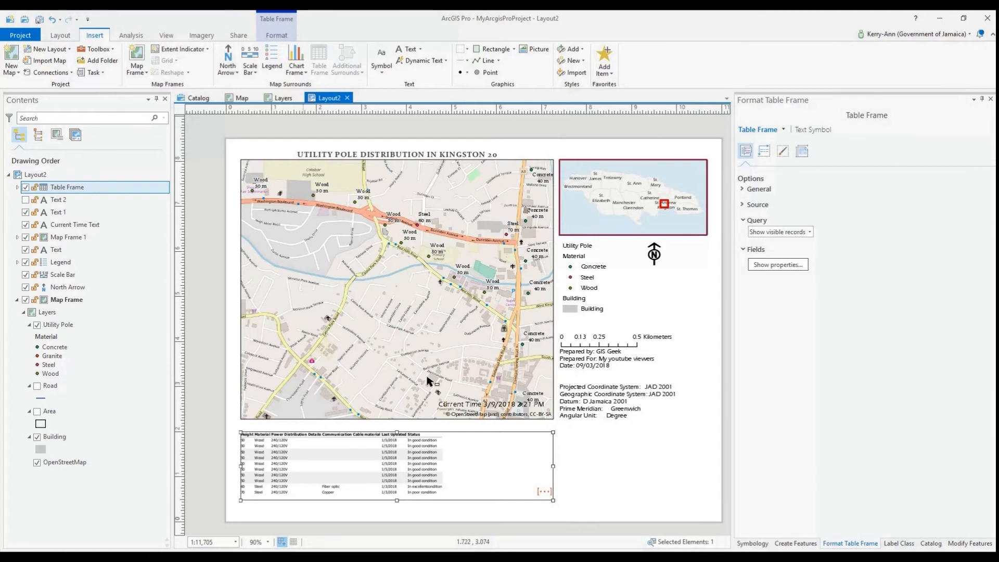
{"action": "left_click_drag", "start_coordinate": [553, 466], "coordinate": [450, 471]}
{"action": "left_click_drag", "start_coordinate": [344, 435], "coordinate": [346, 427]}
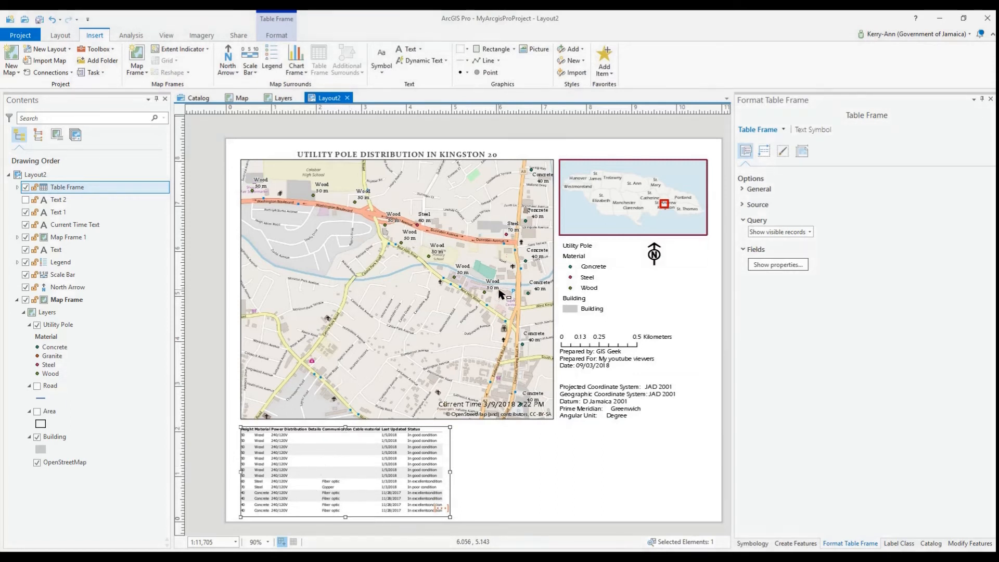
- Activate the main map frame, zoom its map in to 1:3,069 and return to the layout
{"action": "scroll", "coordinate": [498, 293], "scroll_direction": "down", "scroll_amount": 1}
{"action": "scroll", "coordinate": [481, 292], "scroll_direction": "up", "scroll_amount": 1}
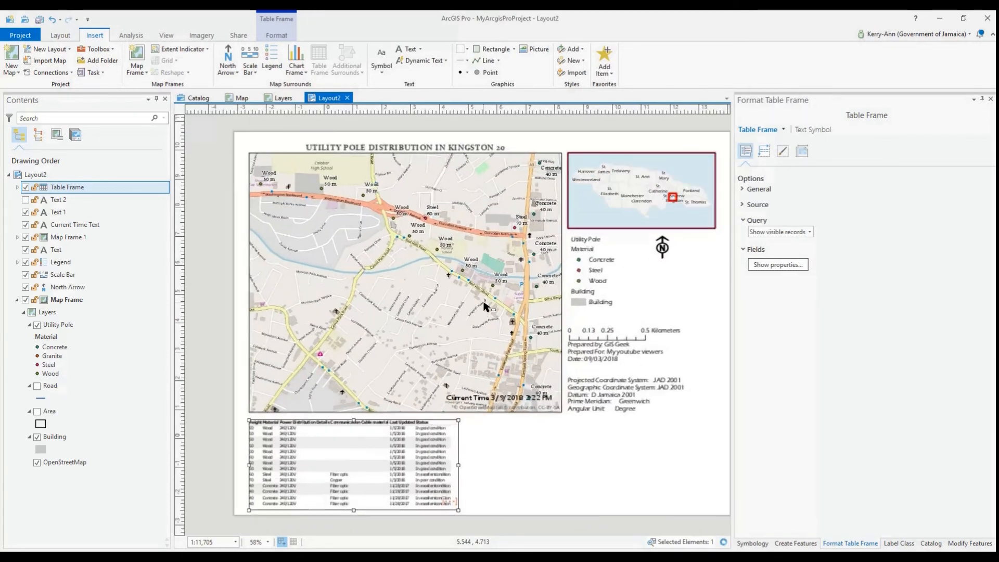
{"action": "right_click", "coordinate": [418, 188]}
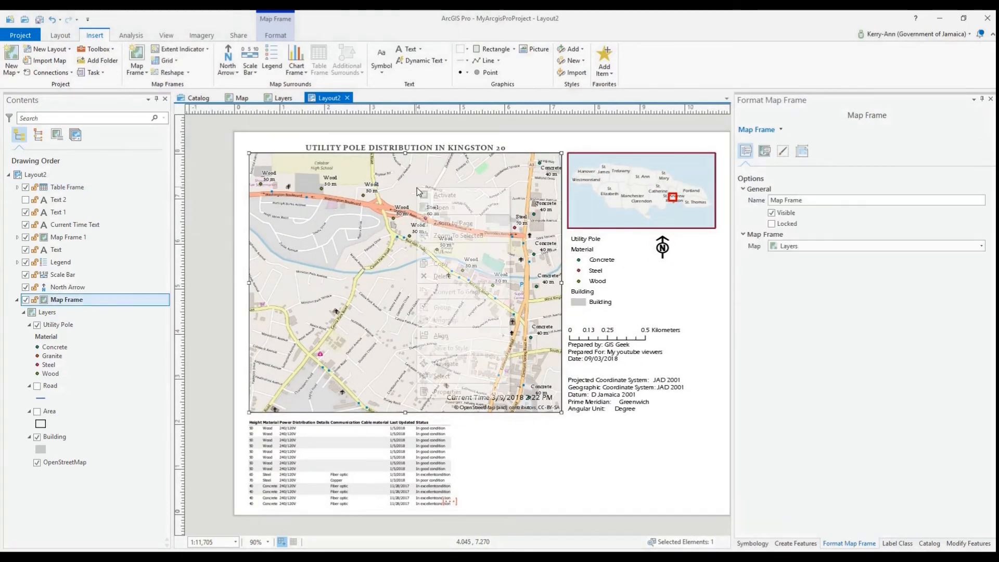
{"action": "left_click", "coordinate": [424, 195]}
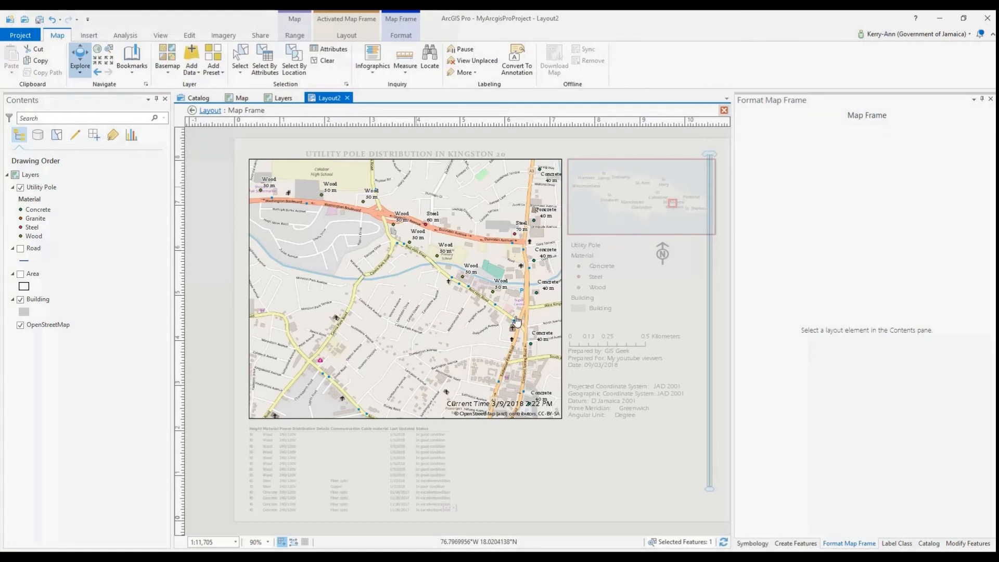
{"action": "scroll", "coordinate": [470, 298], "scroll_direction": "up", "scroll_amount": 4}
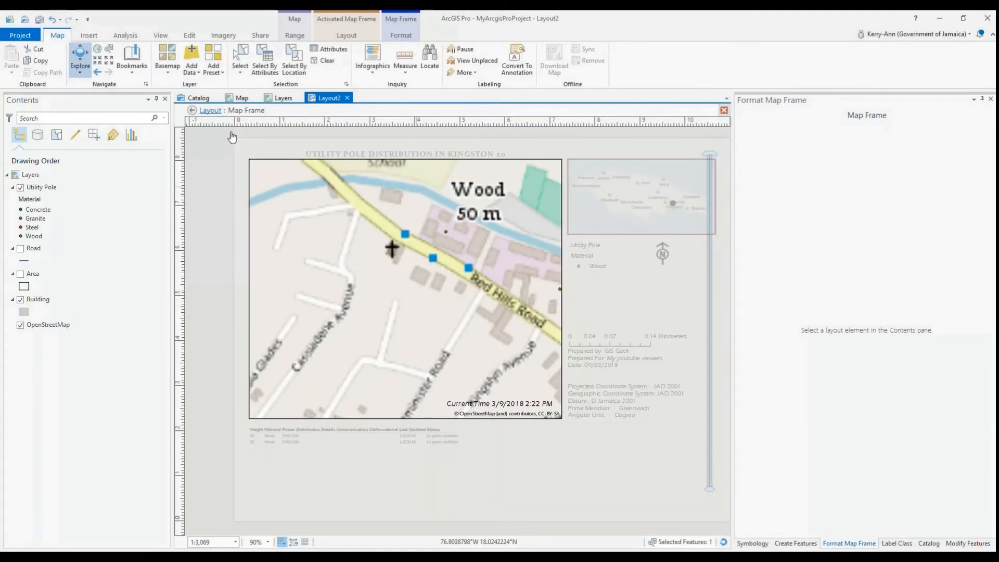
{"action": "left_click", "coordinate": [211, 111]}
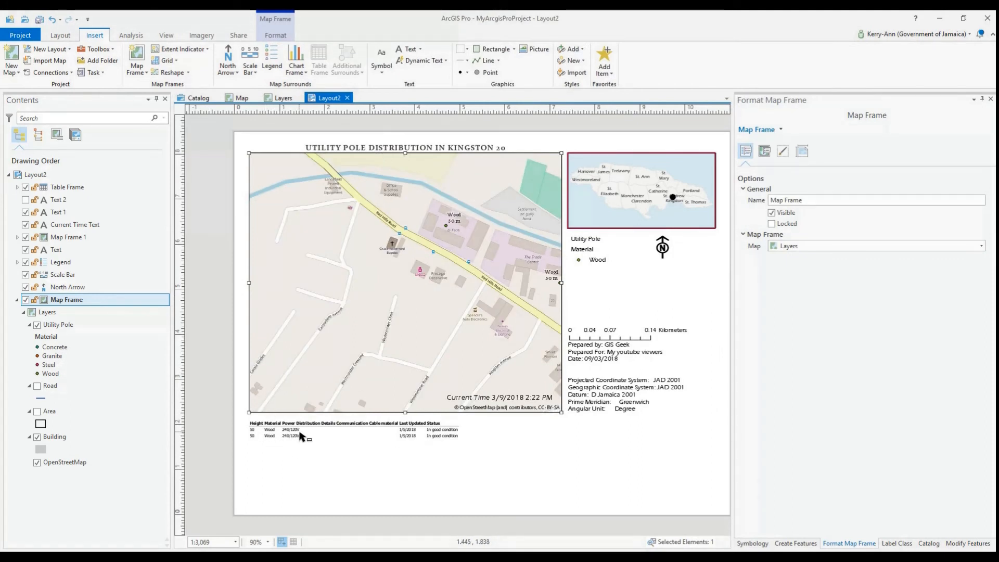
- Reactivate the main map frame, zoom its map to 1:7,491, pan it to bring Dunrobin Avenue into view, and return to the layout
{"action": "right_click", "coordinate": [298, 179]}
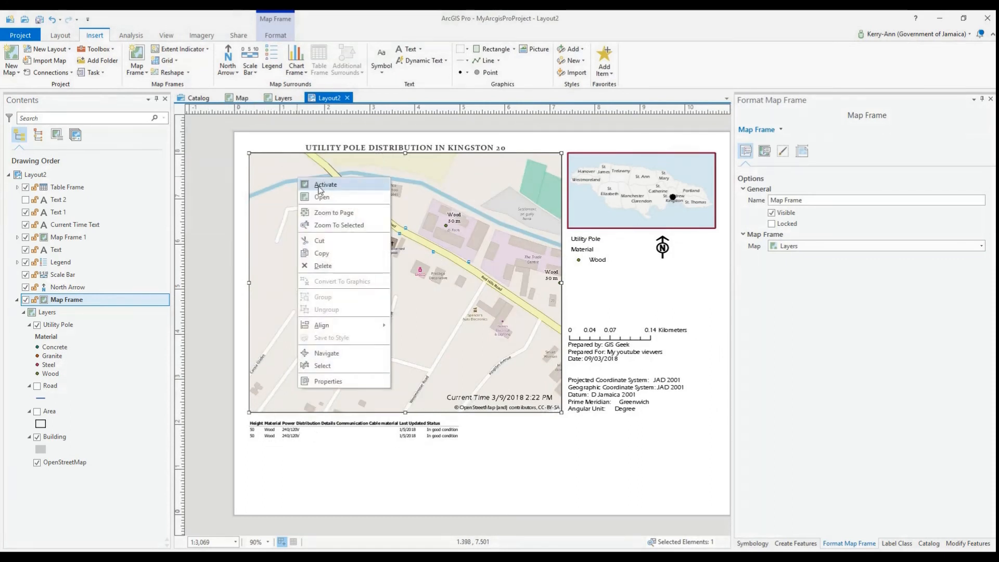
{"action": "left_click", "coordinate": [320, 185]}
{"action": "scroll", "coordinate": [367, 252], "scroll_direction": "up", "scroll_amount": 2}
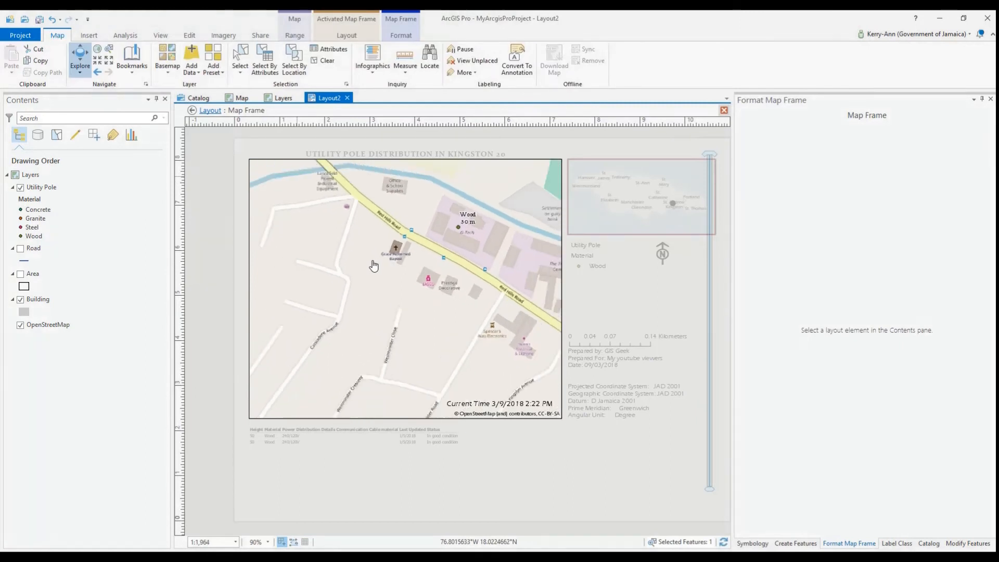
{"action": "scroll", "coordinate": [374, 265], "scroll_direction": "down", "scroll_amount": 4}
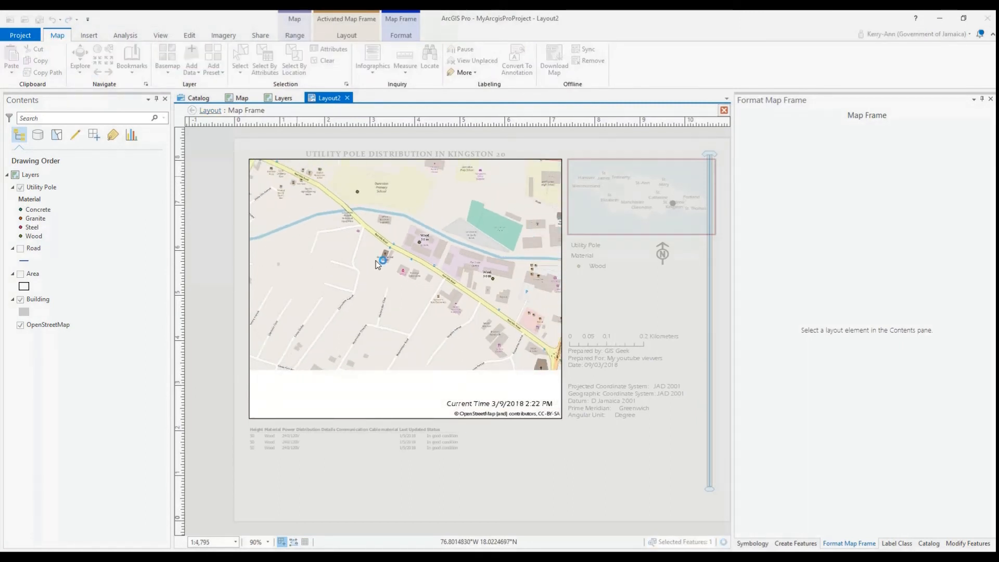
{"action": "scroll", "coordinate": [377, 265], "scroll_direction": "down", "scroll_amount": 2}
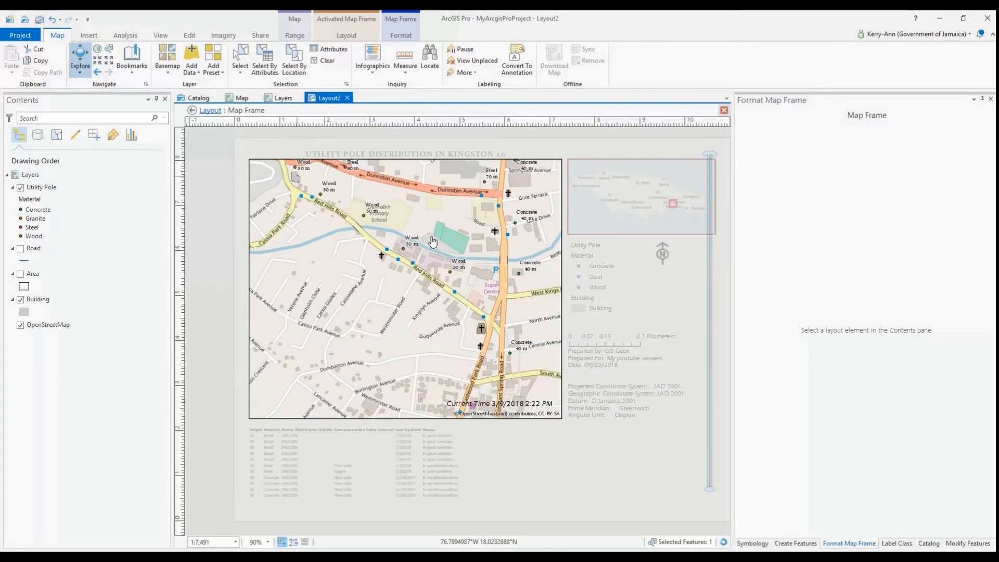
{"action": "left_click_drag", "start_coordinate": [428, 252], "coordinate": [436, 309]}
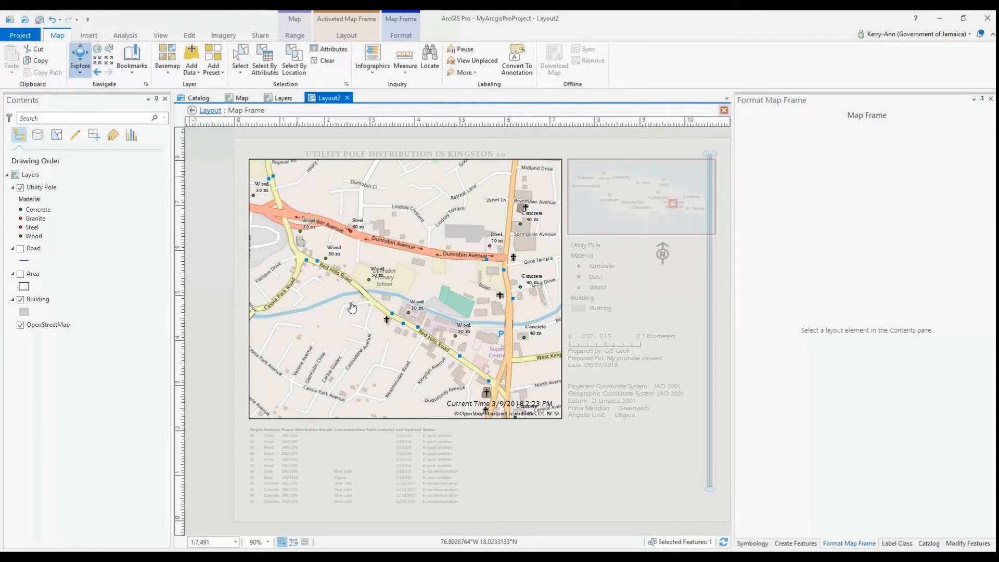
{"action": "left_click", "coordinate": [207, 114]}
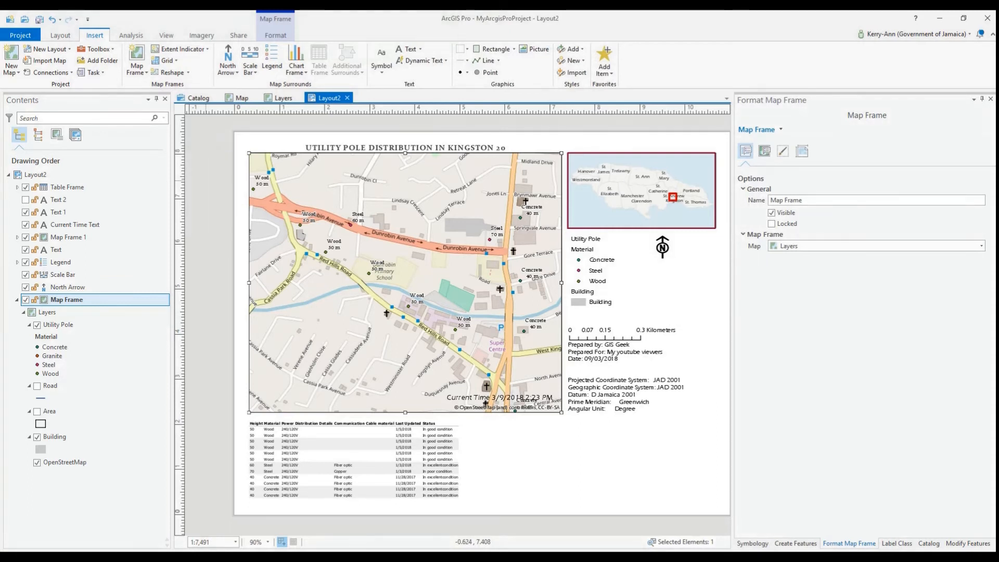
- Insert the logo picture from the Saved Pictures folder onto the layout below the main map
{"action": "left_click", "coordinate": [536, 50]}
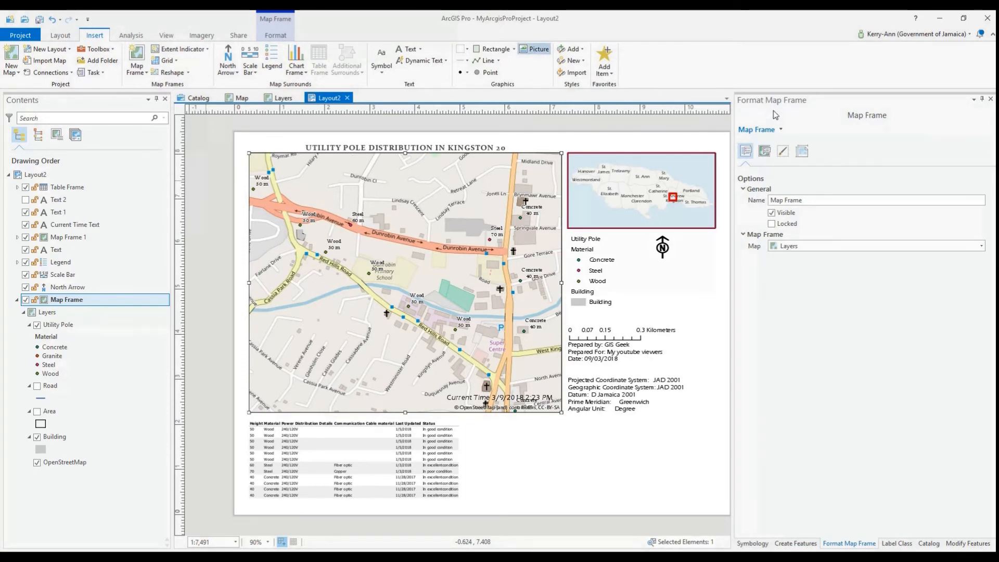
{"action": "left_click", "coordinate": [530, 51]}
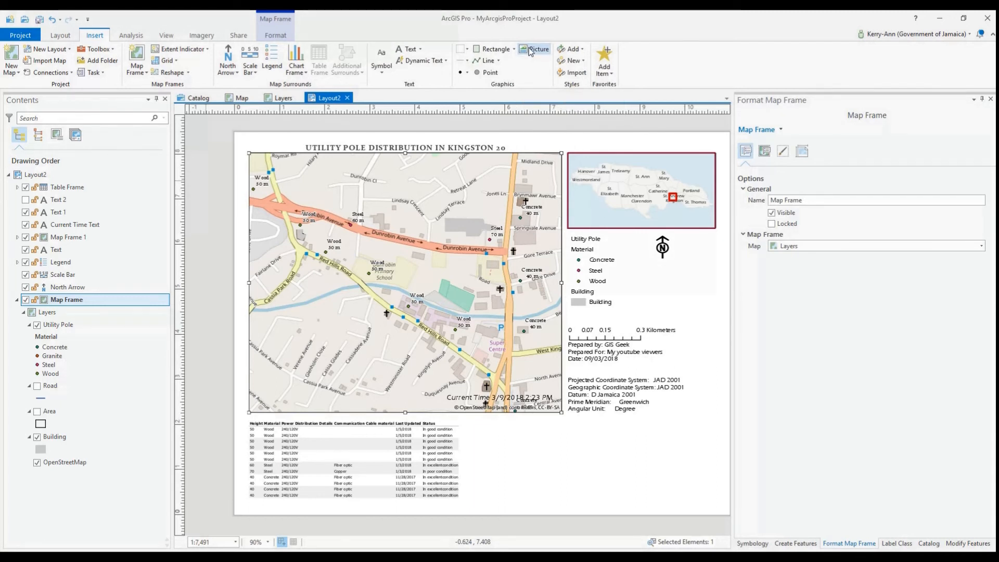
{"action": "left_click", "coordinate": [530, 51]}
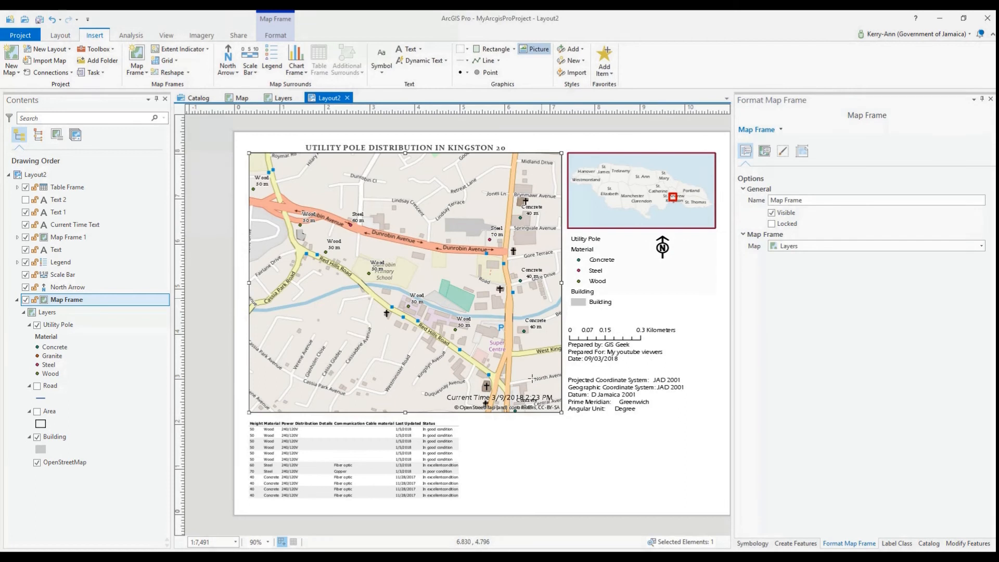
{"action": "left_click", "coordinate": [529, 428]}
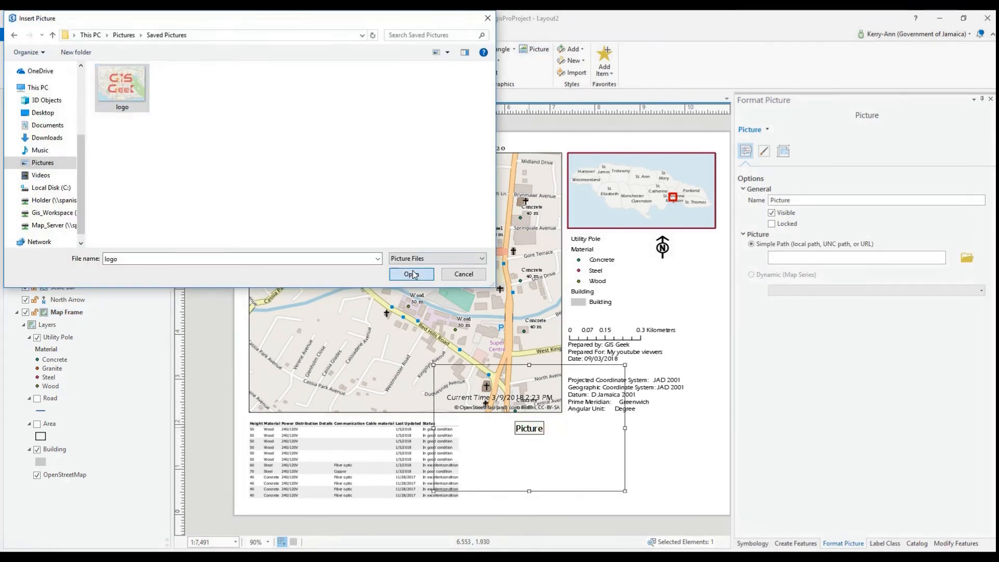
{"action": "left_click", "coordinate": [411, 275]}
- Move the credits text below the main map, beside the utility pole table
{"action": "left_click_drag", "start_coordinate": [596, 372], "coordinate": [474, 460]}
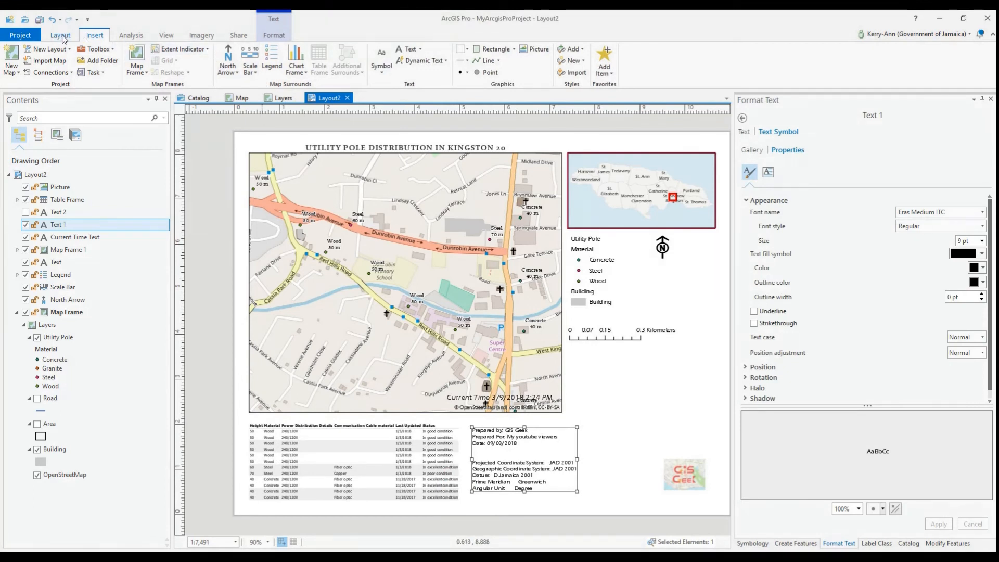
{"action": "left_click", "coordinate": [61, 35]}
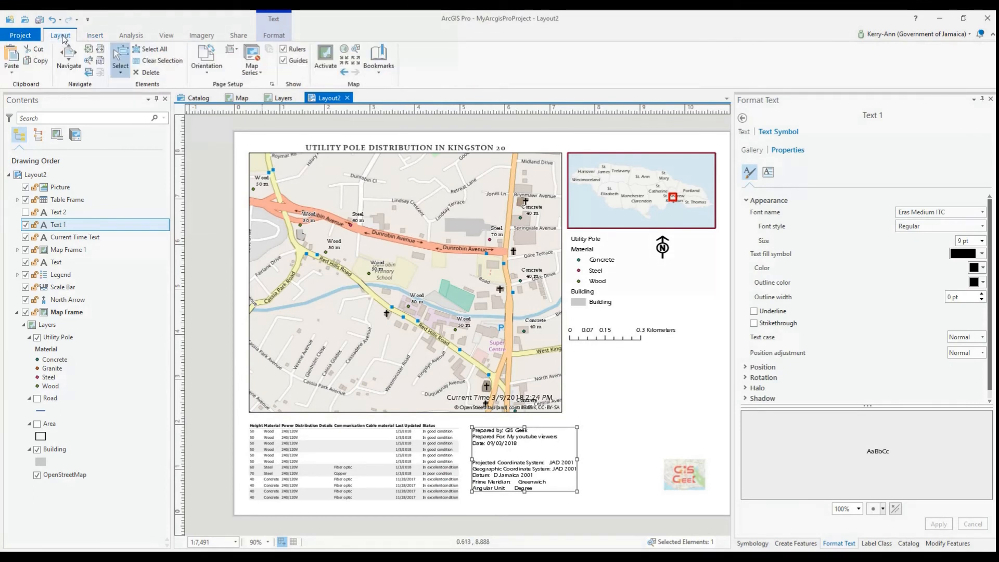
- Switch the layout page to portrait orientation
{"action": "left_click", "coordinate": [207, 65]}
{"action": "left_click", "coordinate": [217, 90]}
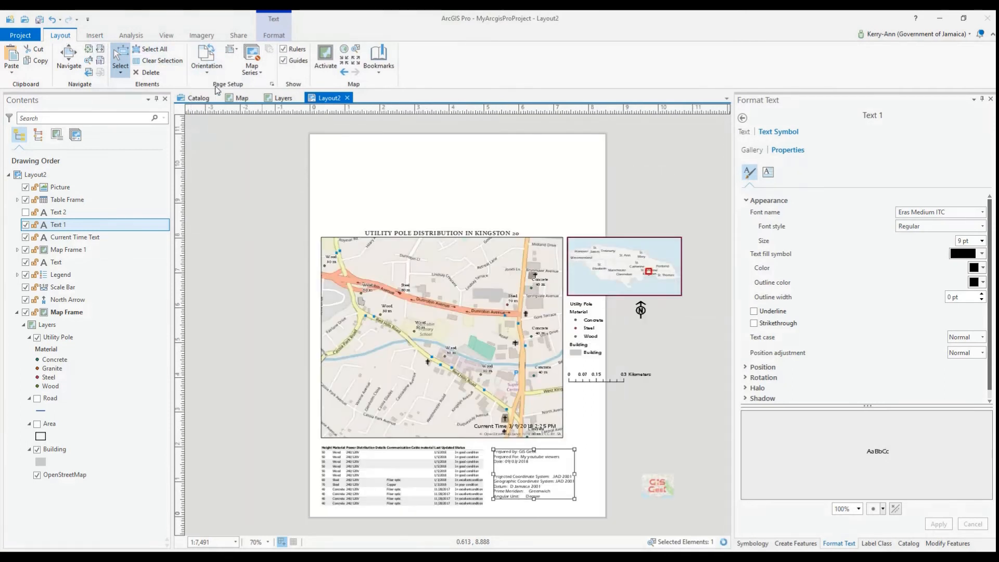
- Rearrange the layout elements to fit the portrait page, placing the north arrow and scale bar between the Jamaica inset and the legend
{"action": "left_click", "coordinate": [442, 233]}
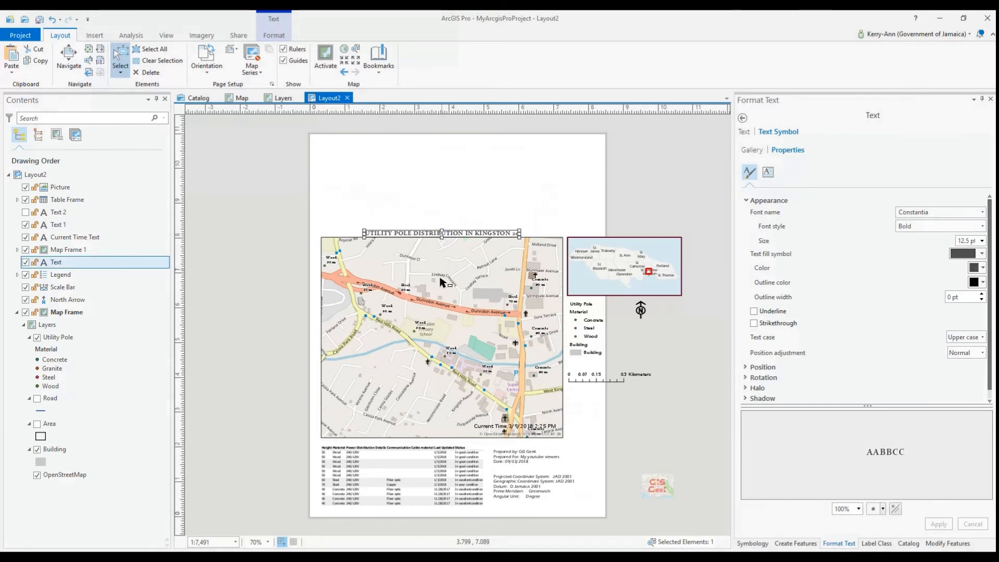
{"action": "left_click", "coordinate": [640, 310]}
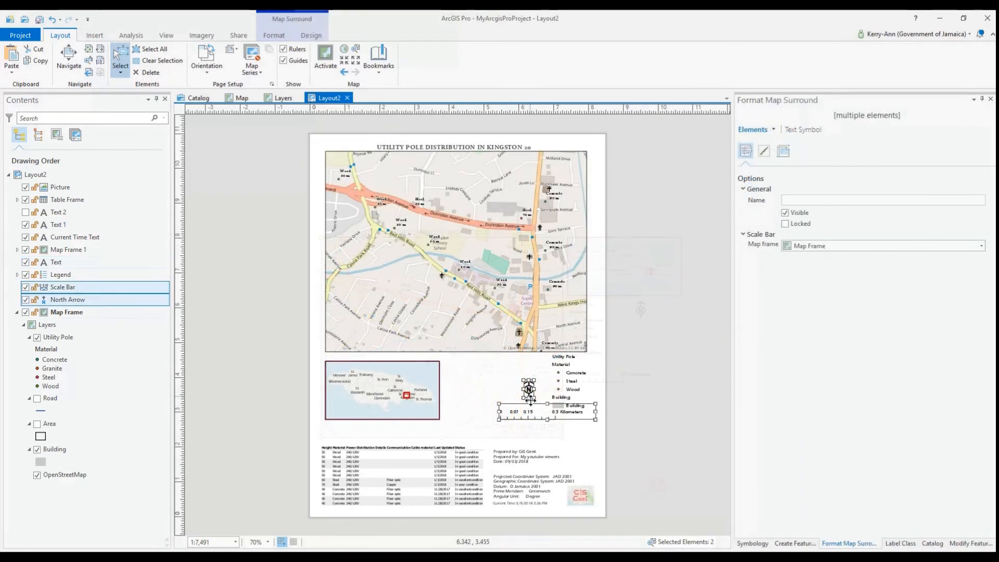
{"action": "left_click_drag", "start_coordinate": [529, 393], "coordinate": [477, 388]}
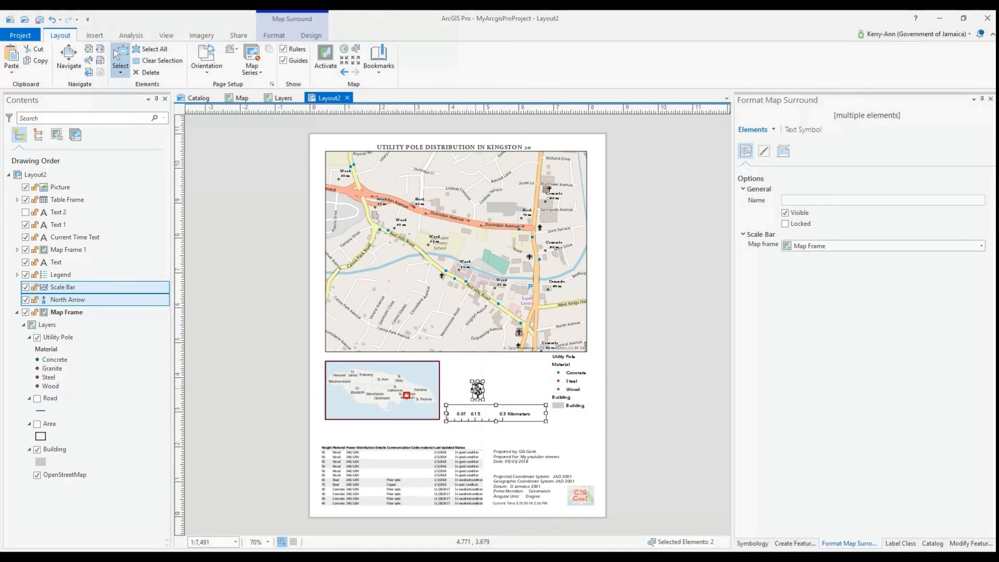
- Group the north arrow with the scale bar, and ungroup the two elements again
{"action": "right_click", "coordinate": [476, 388]}
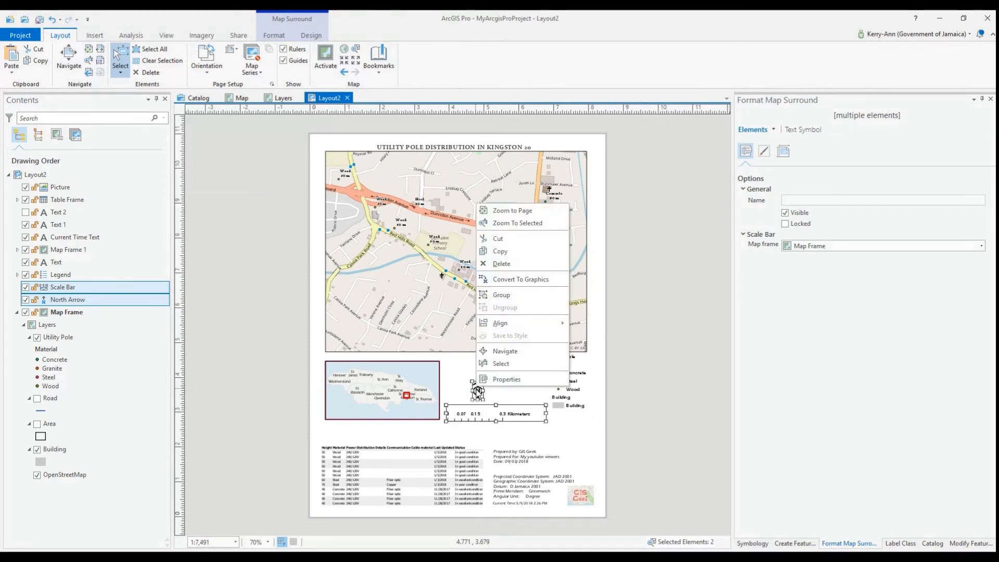
{"action": "left_click", "coordinate": [502, 295]}
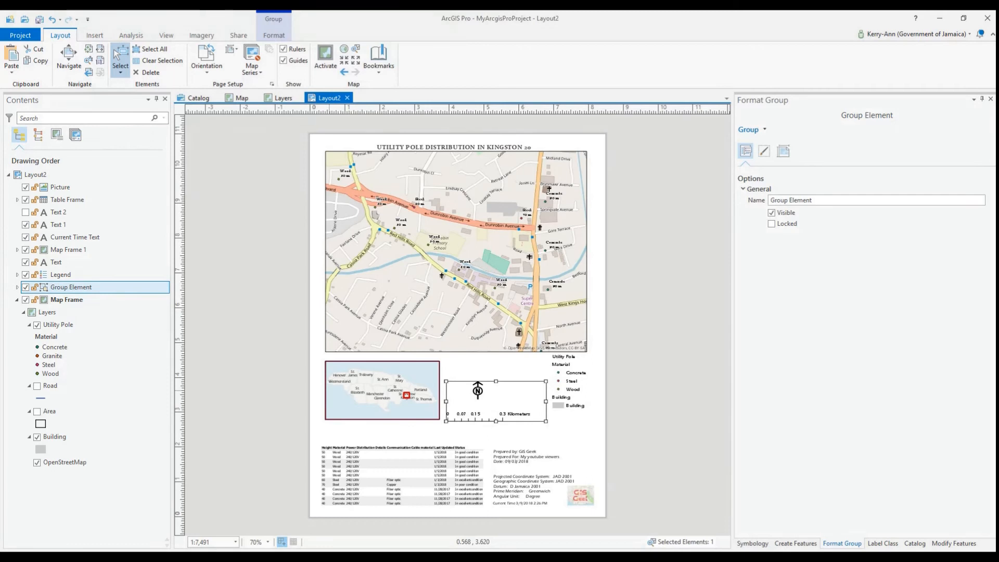
{"action": "right_click", "coordinate": [463, 380]}
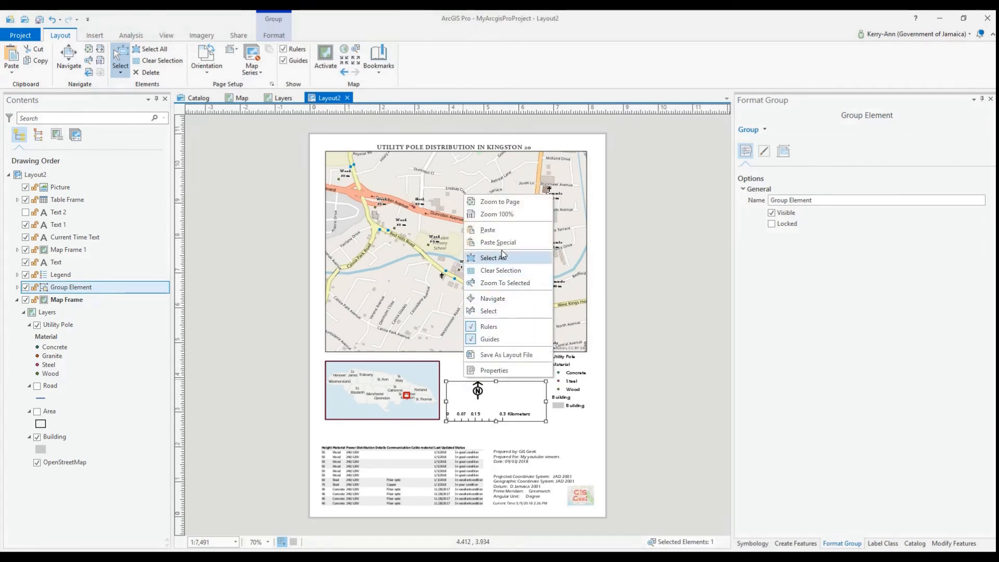
{"action": "left_click", "coordinate": [485, 381]}
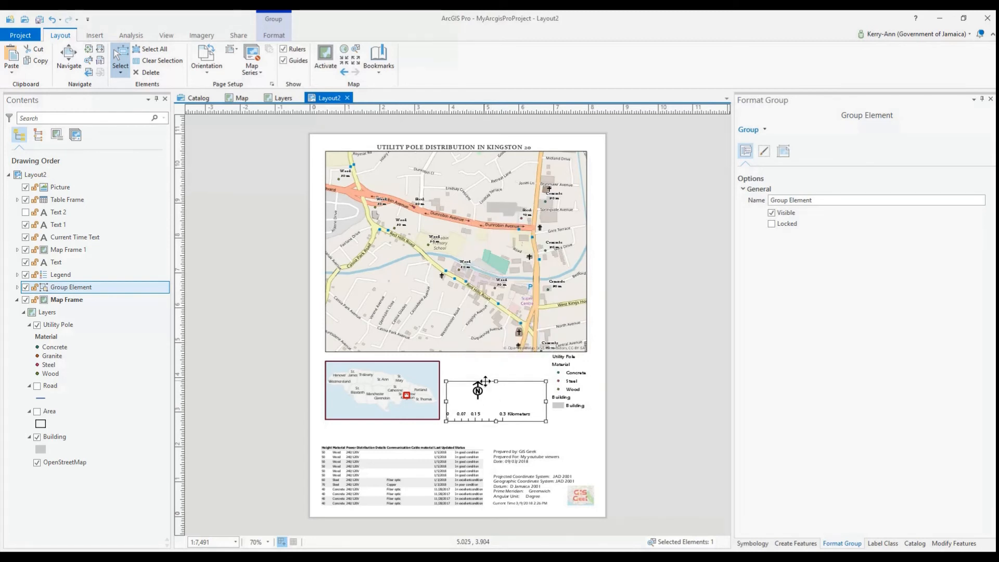
{"action": "right_click", "coordinate": [485, 383]}
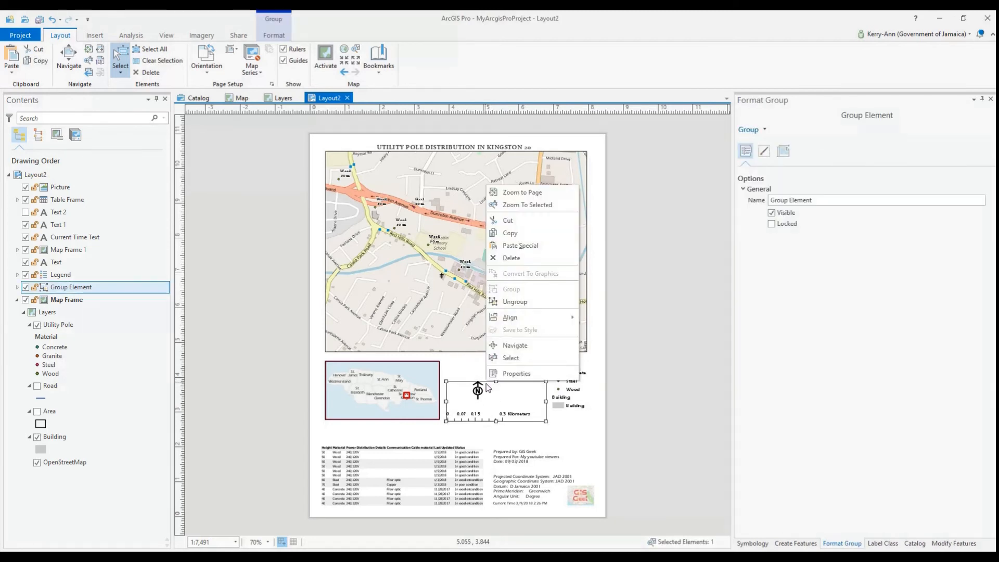
{"action": "left_click", "coordinate": [514, 301]}
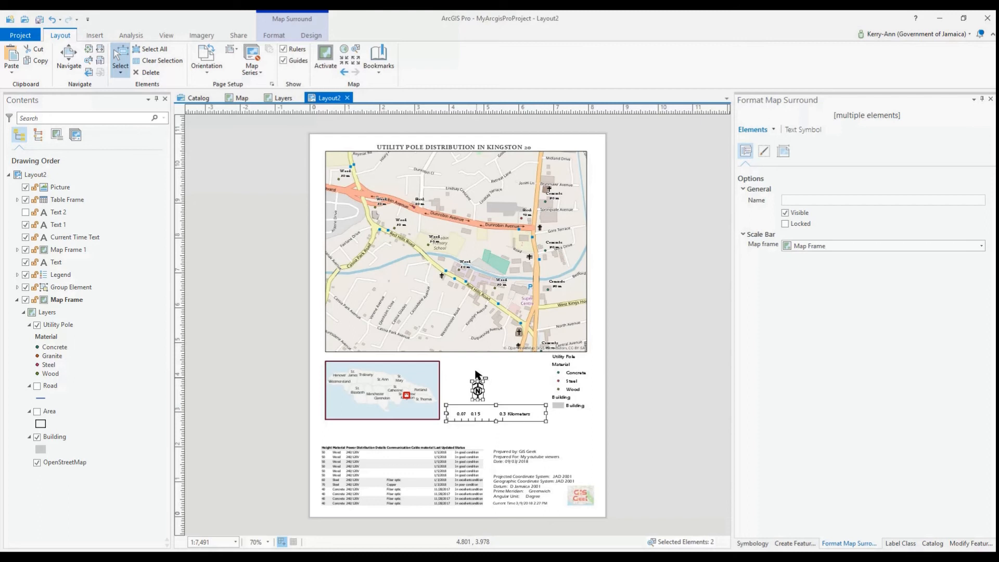
- Move the north arrow and scale bar up together, and lower the scale bar alone to widen the gap between them
{"action": "left_click_drag", "start_coordinate": [477, 390], "coordinate": [477, 384]}
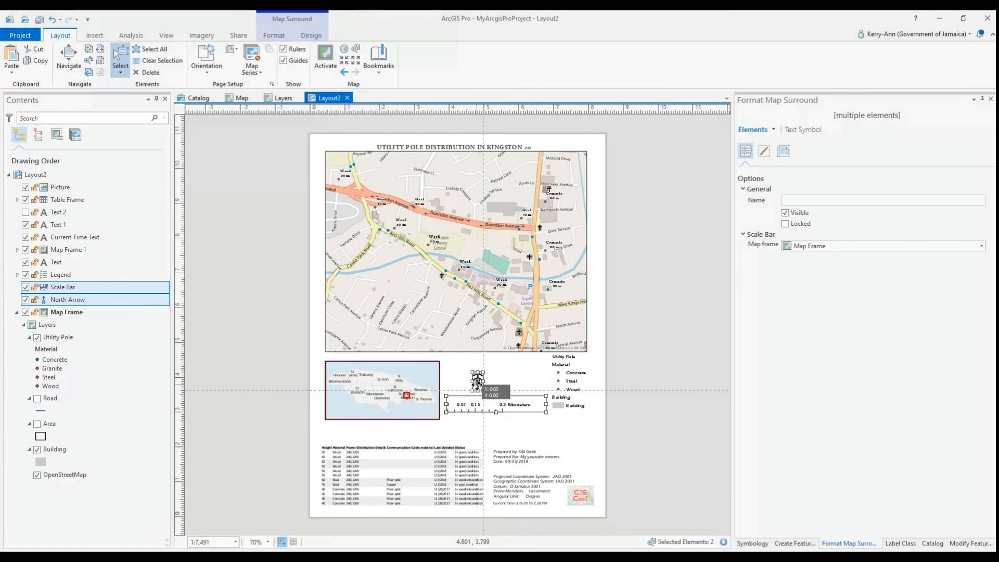
{"action": "scroll", "coordinate": [491, 401], "scroll_direction": "up", "scroll_amount": 4}
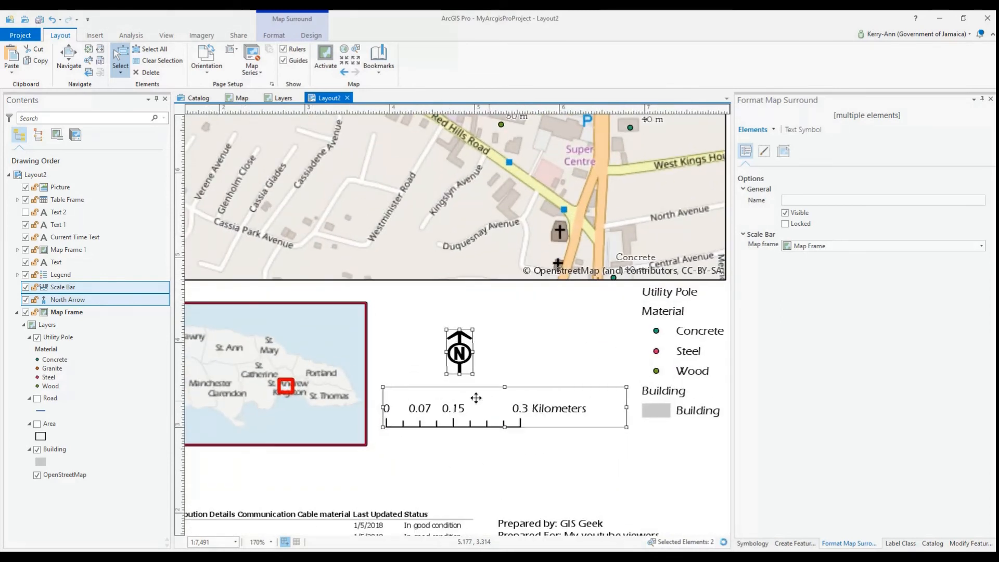
{"action": "left_click", "coordinate": [455, 408]}
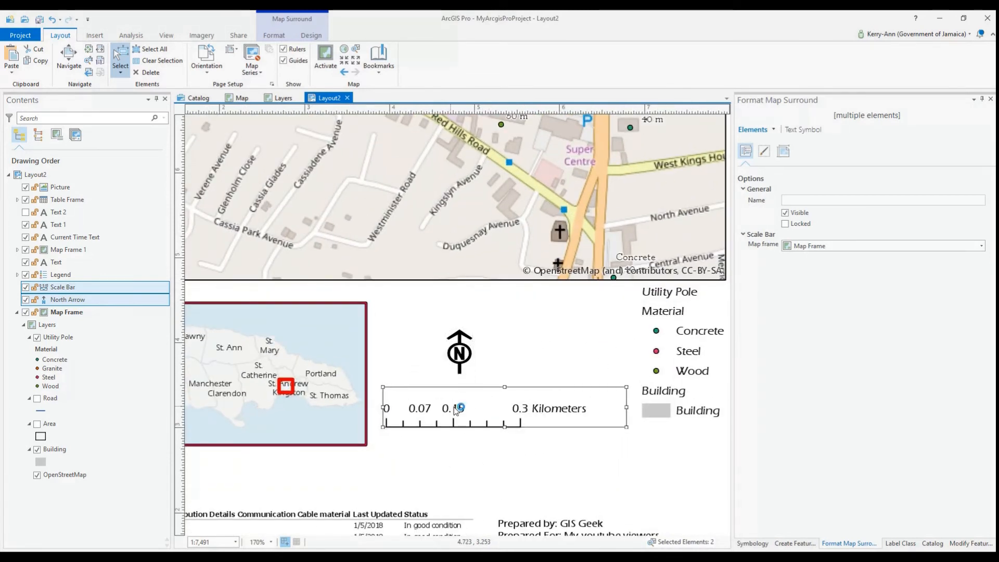
{"action": "left_click_drag", "start_coordinate": [461, 401], "coordinate": [458, 416]}
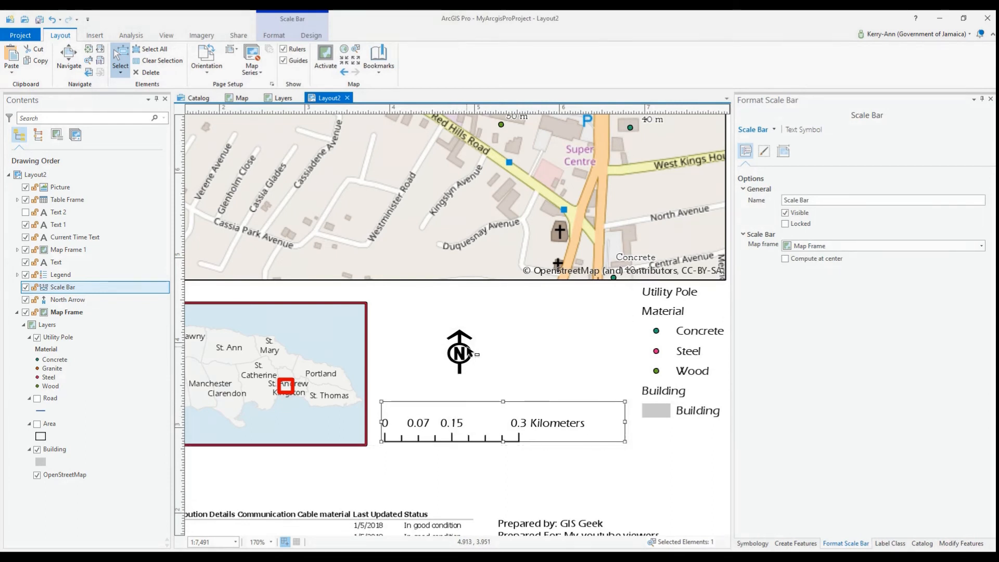
- Move the legend closer to the scale bar and slightly further below the main map
{"action": "left_click", "coordinate": [660, 308]}
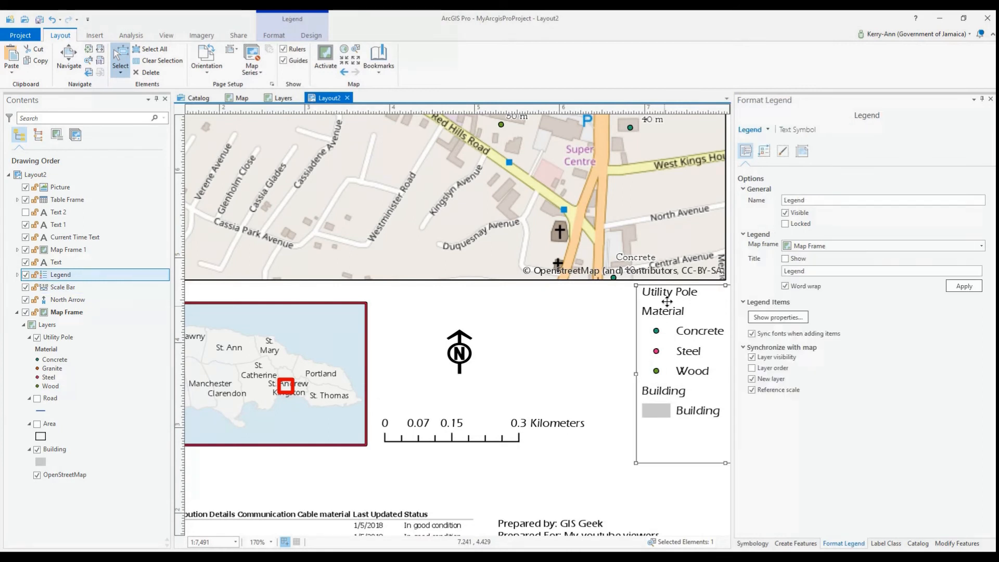
{"action": "left_click_drag", "start_coordinate": [660, 309], "coordinate": [638, 320]}
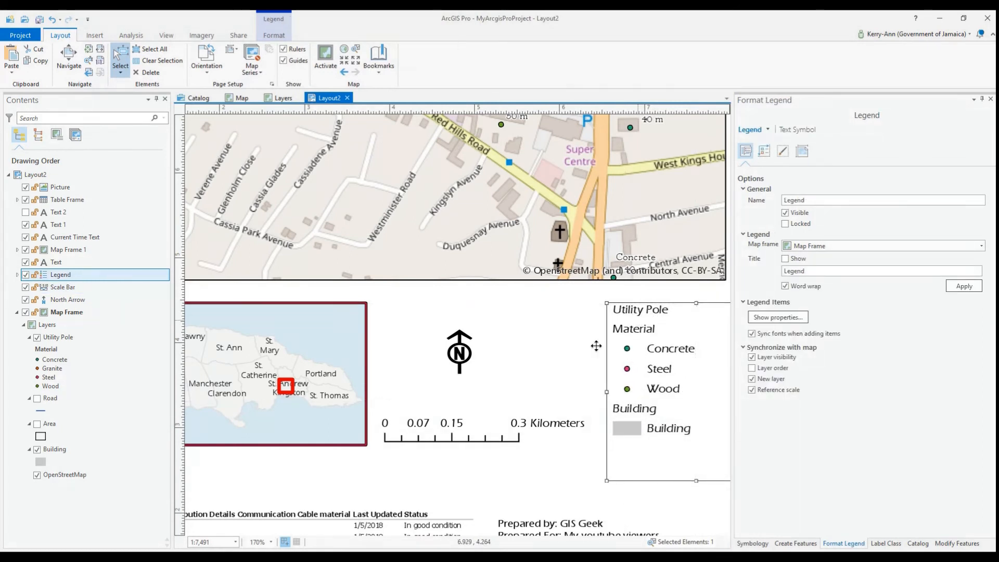
{"action": "left_click", "coordinate": [390, 475]}
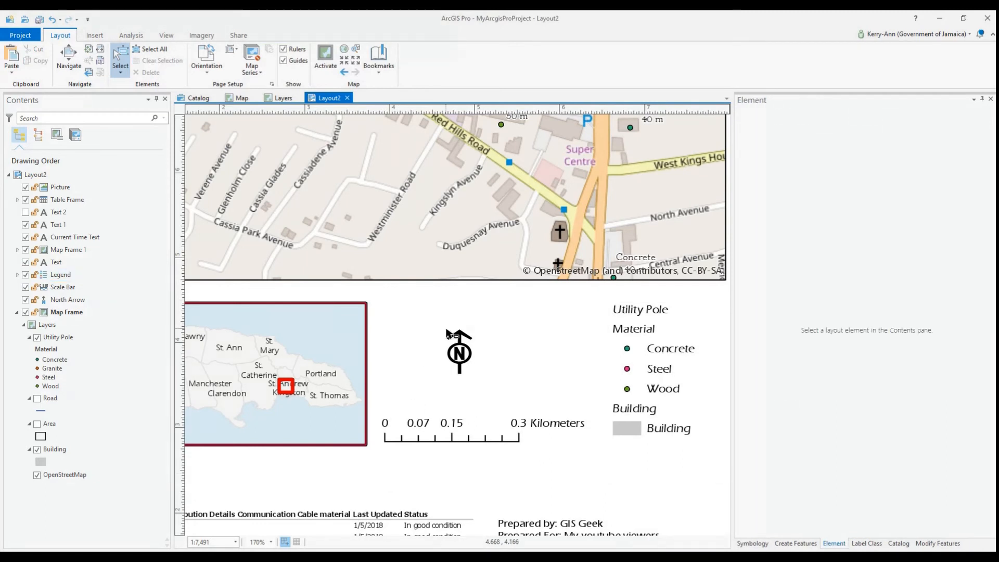
- Move the north arrow to sit closer to and more centrally above the scale bar
{"action": "left_click", "coordinate": [457, 350]}
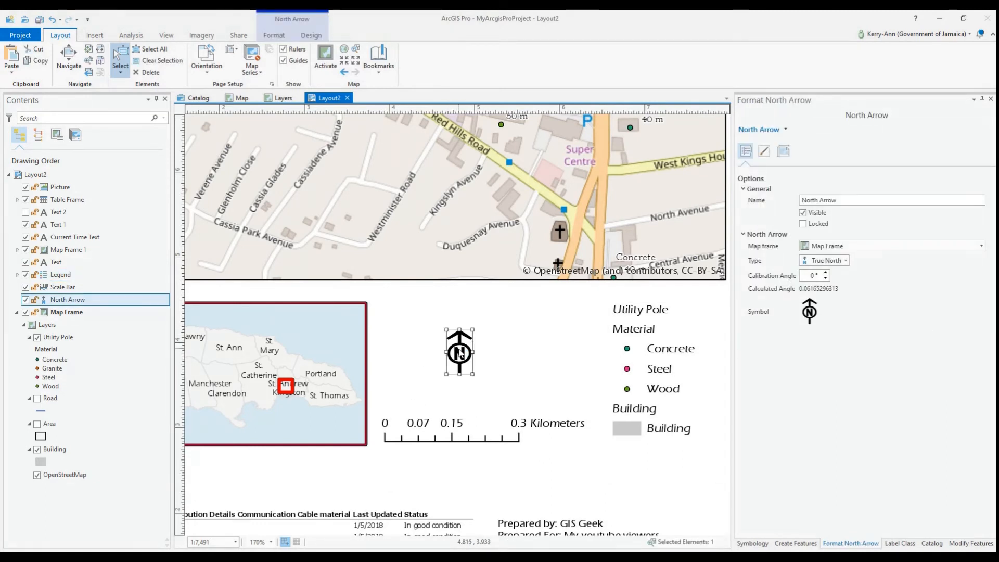
{"action": "left_click_drag", "start_coordinate": [460, 352], "coordinate": [478, 368]}
{"action": "left_click", "coordinate": [410, 348]}
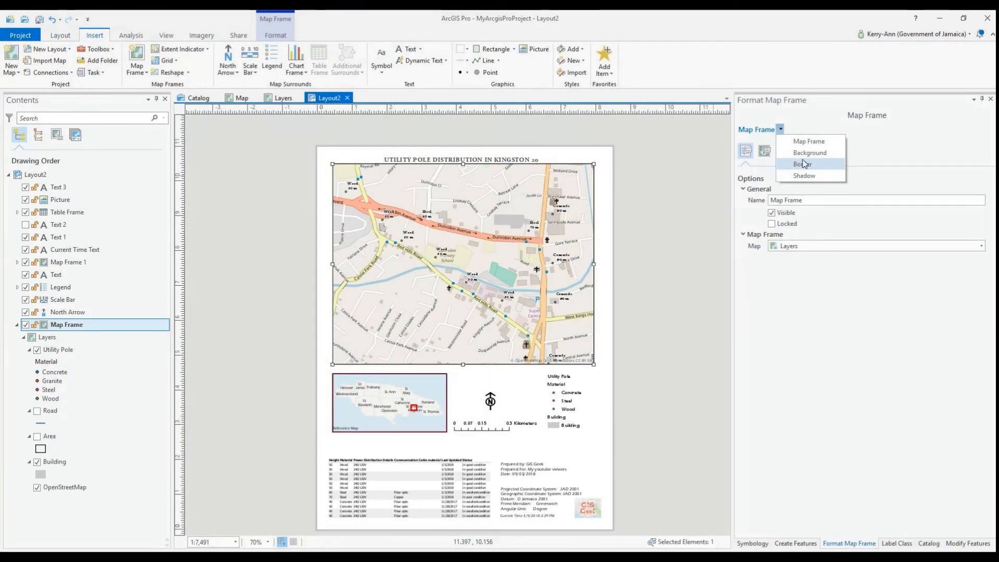
- Draw a border rectangle about 8.1 in wide around all the layout elements, just inside the page edges
{"action": "left_click", "coordinate": [487, 49]}
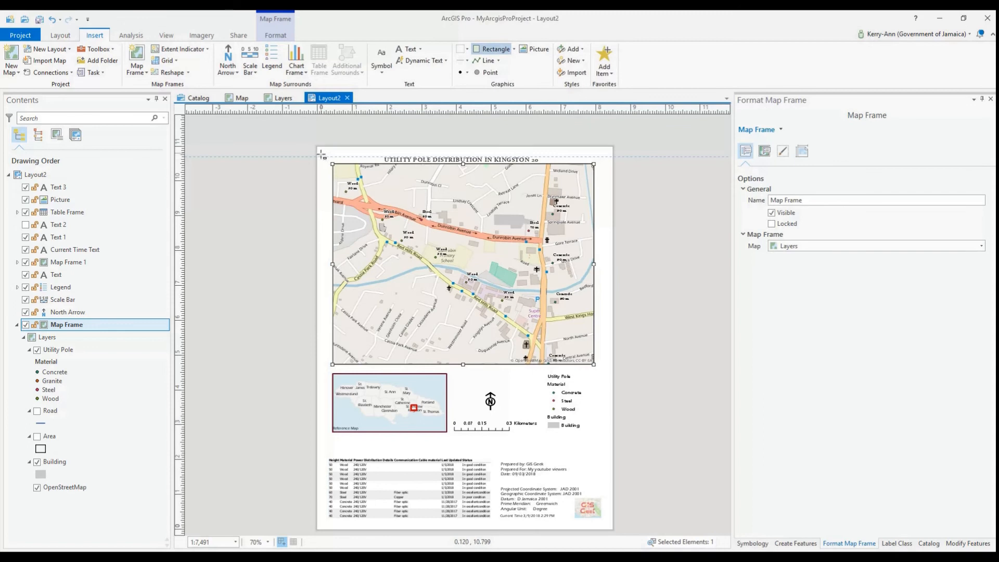
{"action": "mouse_move", "coordinate": [323, 152]}
{"action": "left_mouse_down"}
{"action": "mouse_move", "coordinate": [360, 177]}
{"action": "mouse_move", "coordinate": [550, 403]}
{"action": "mouse_move", "coordinate": [627, 516]}
{"action": "mouse_move", "coordinate": [610, 527]}
{"action": "left_mouse_up"}
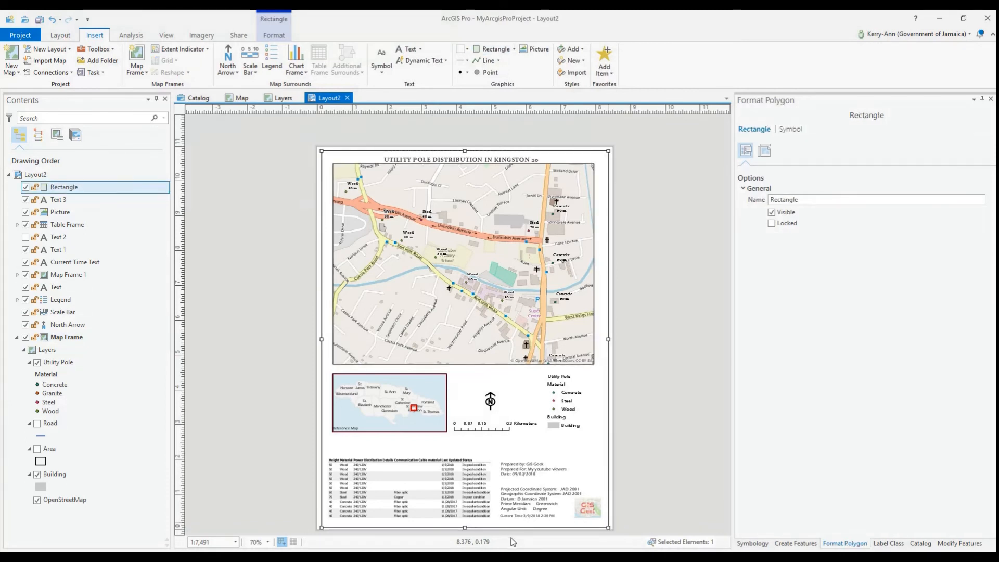
- Raise the border rectangle's bottom edge to just below the table and lower its top edge, making it about 10.44 in high
{"action": "scroll", "coordinate": [457, 533], "scroll_direction": "down", "scroll_amount": 4}
{"action": "scroll", "coordinate": [456, 532], "scroll_direction": "up", "scroll_amount": 12}
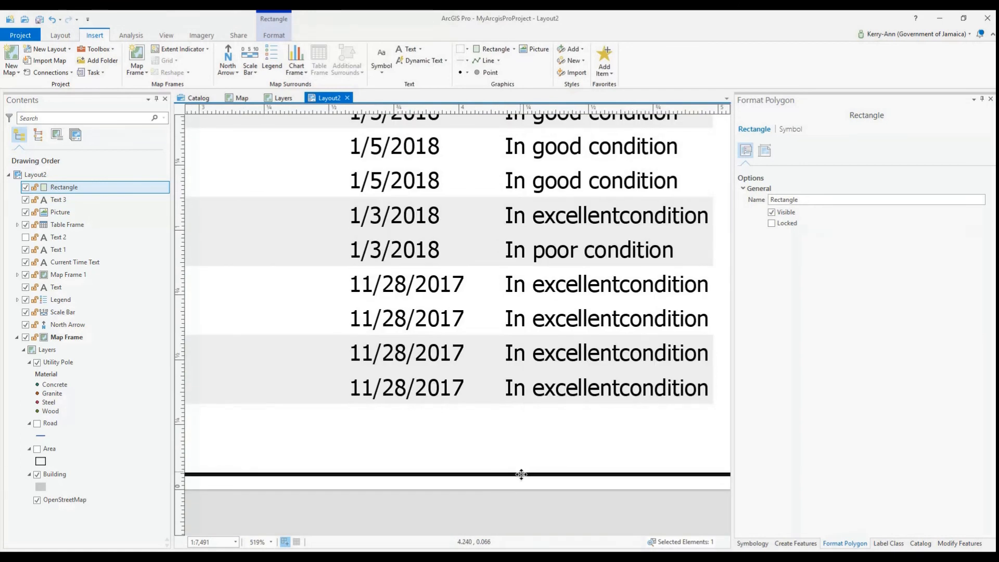
{"action": "left_click_drag", "start_coordinate": [523, 474], "coordinate": [523, 421]}
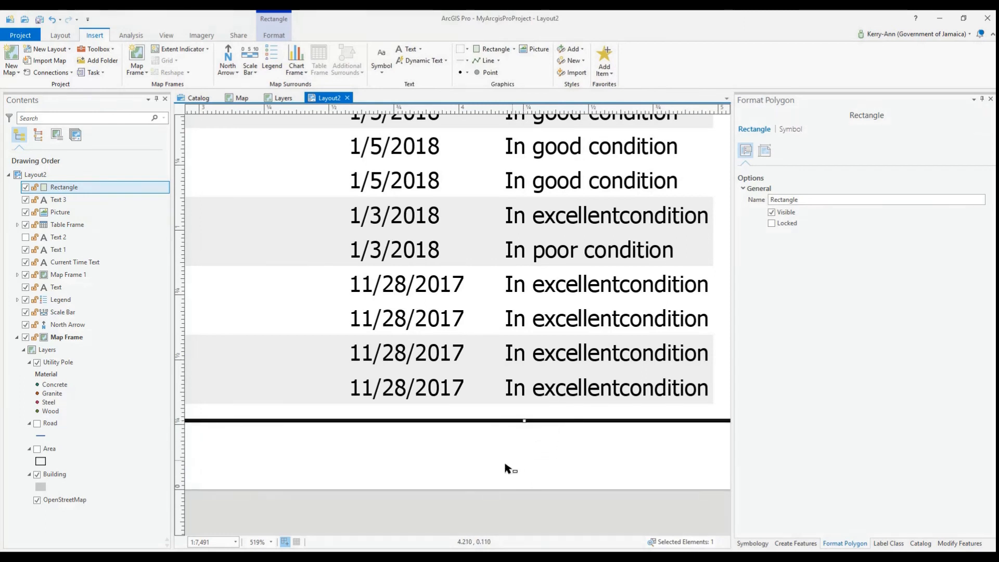
{"action": "scroll", "coordinate": [492, 465], "scroll_direction": "down", "scroll_amount": 8}
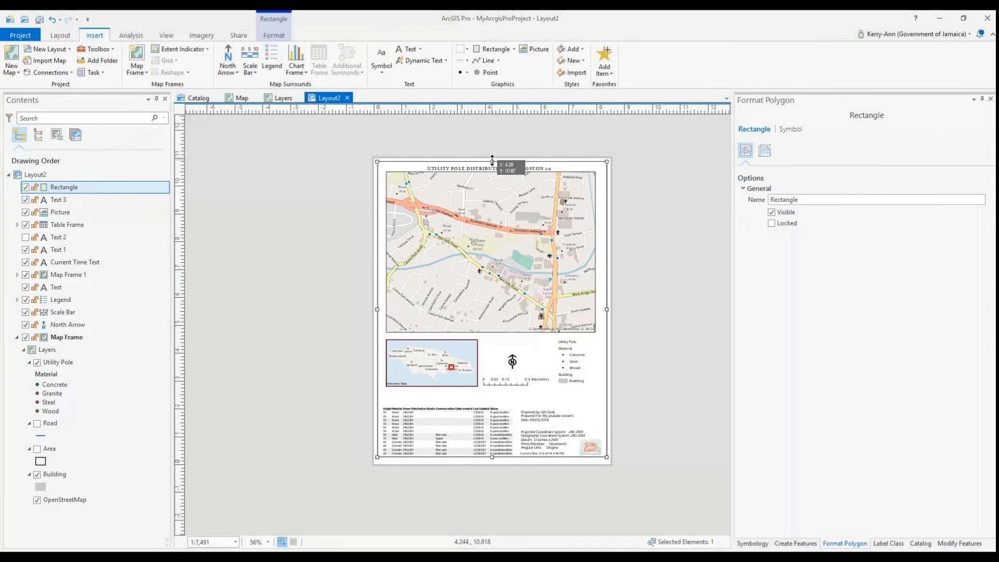
{"action": "scroll", "coordinate": [489, 151], "scroll_direction": "up", "scroll_amount": 5}
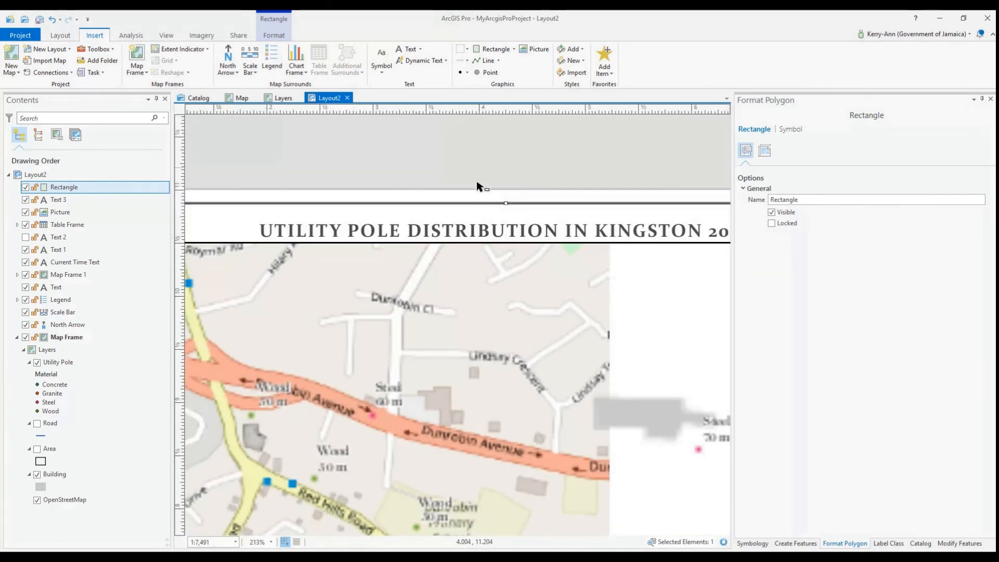
{"action": "left_click_drag", "start_coordinate": [504, 204], "coordinate": [505, 213]}
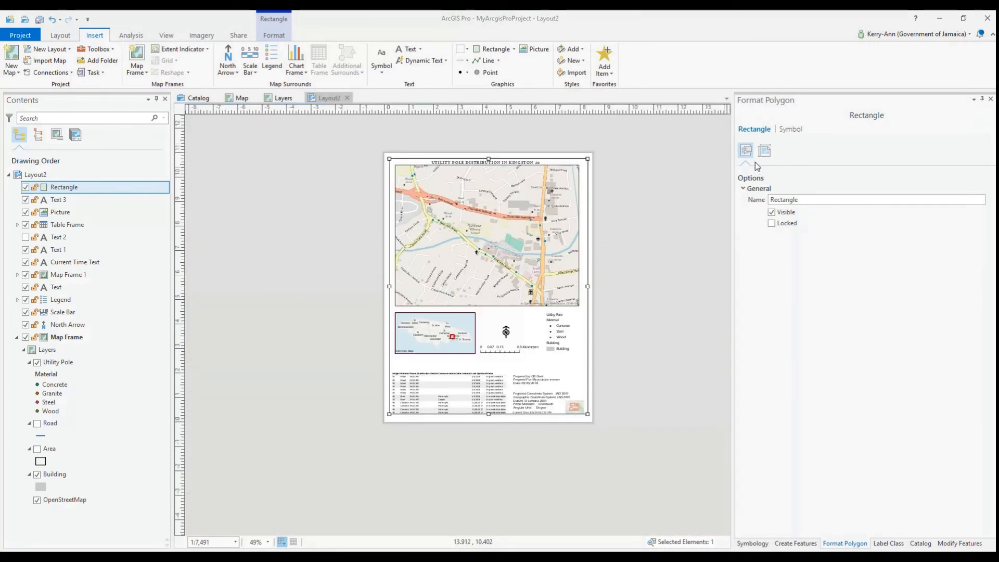
- Try adjusting the border rectangle's width in its placement settings, and return it to 8.1 in
{"action": "left_click", "coordinate": [764, 152]}
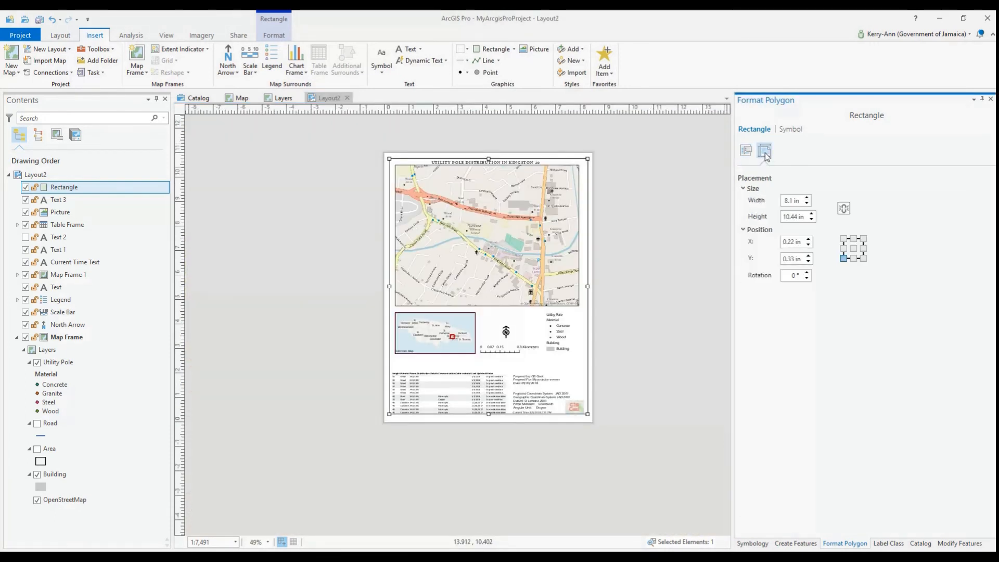
{"action": "left_click", "coordinate": [807, 198]}
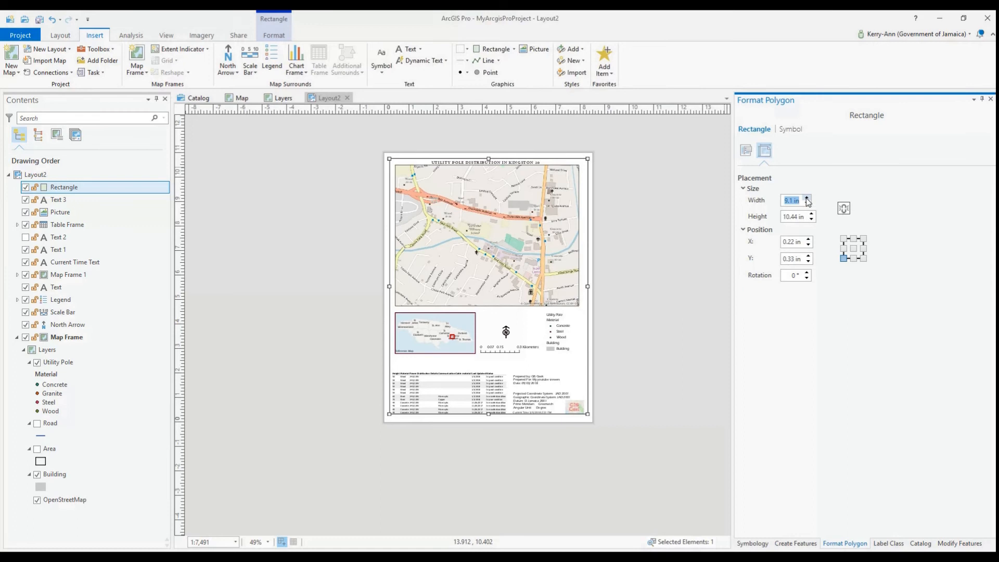
{"action": "left_click", "coordinate": [808, 204]}
{"action": "left_click", "coordinate": [808, 204]}
{"action": "left_click", "coordinate": [808, 204]}
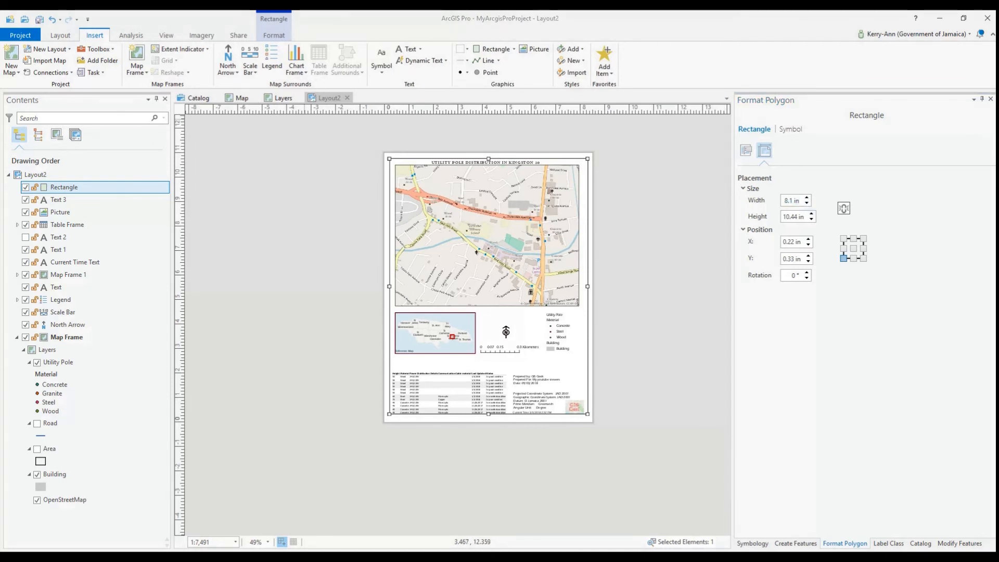
- Move the border rectangle to the bottom of the drawing order, below the main map frame, and deselect it
{"action": "scroll", "coordinate": [593, 367], "scroll_direction": "up", "scroll_amount": 2}
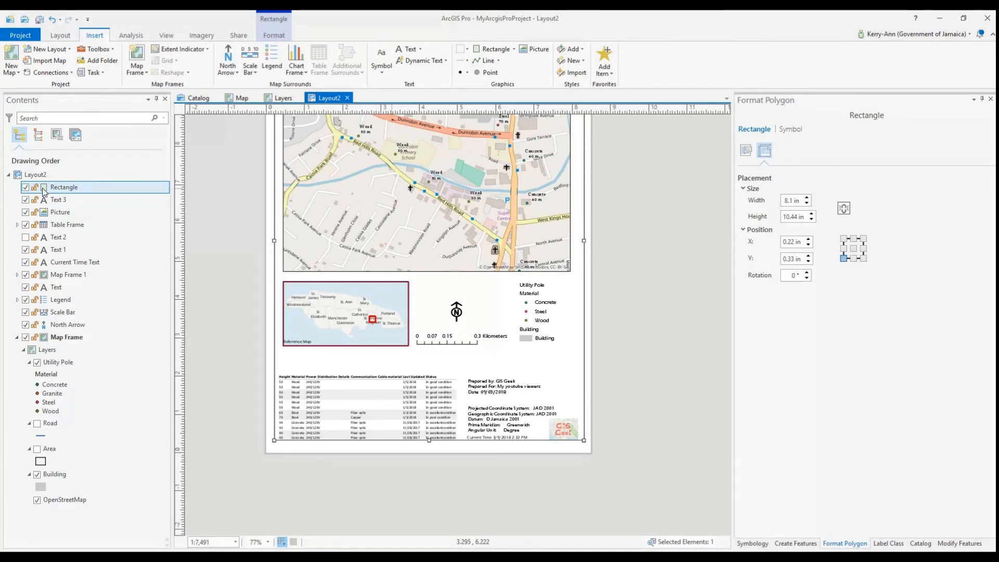
{"action": "left_click", "coordinate": [74, 192]}
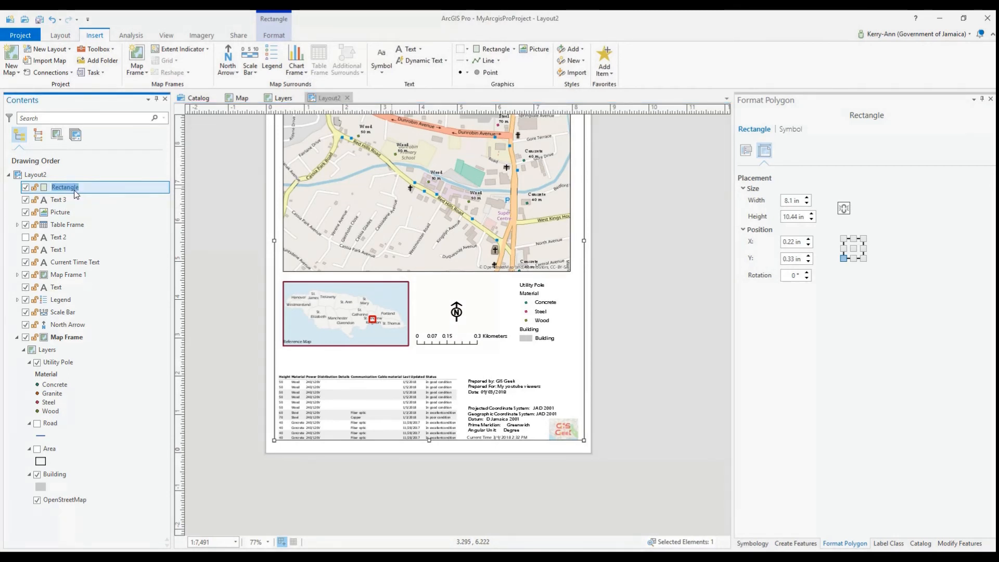
{"action": "left_click", "coordinate": [90, 192]}
{"action": "left_click_drag", "start_coordinate": [77, 189], "coordinate": [52, 341]}
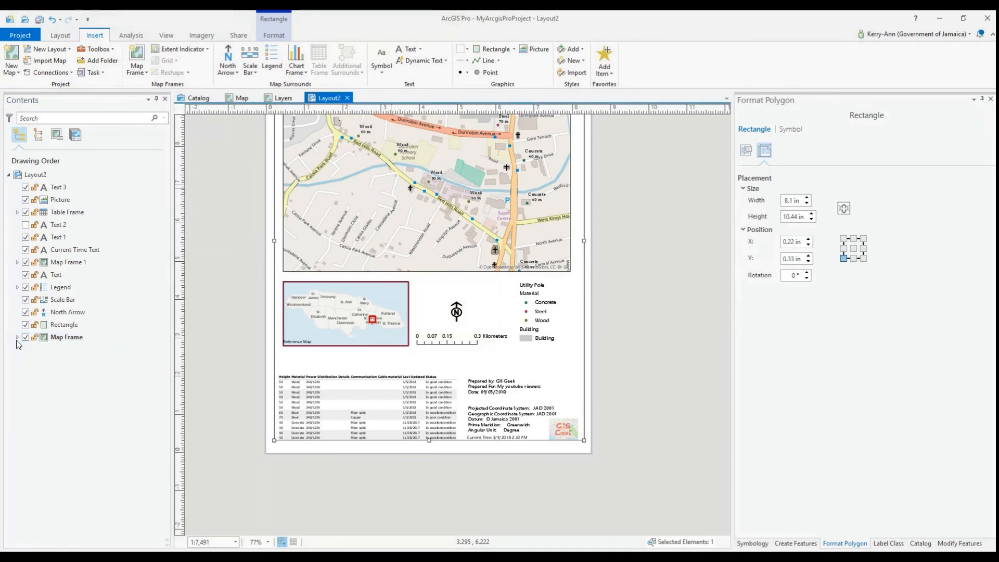
{"action": "left_click", "coordinate": [69, 325]}
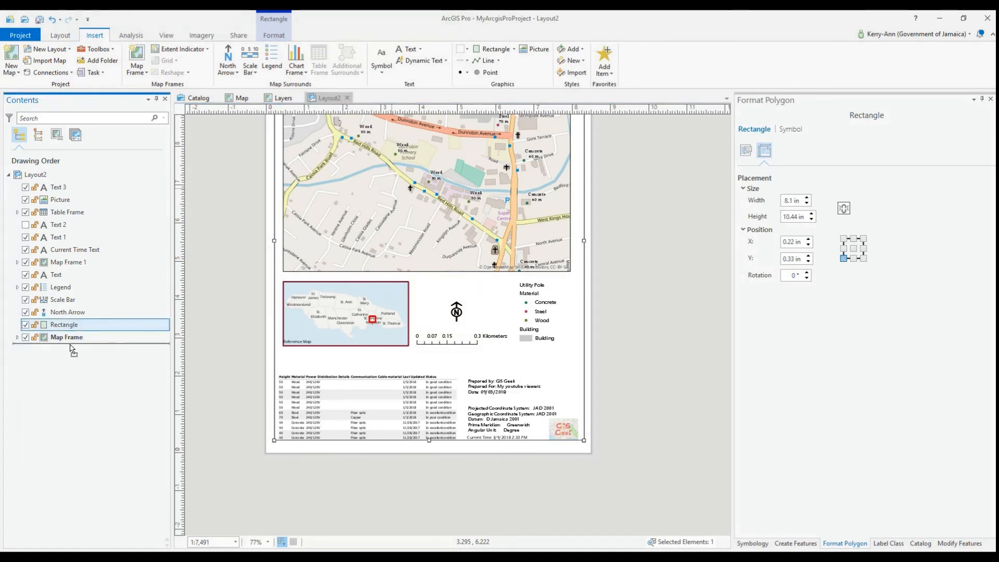
{"action": "left_click_drag", "start_coordinate": [69, 325], "coordinate": [70, 345]}
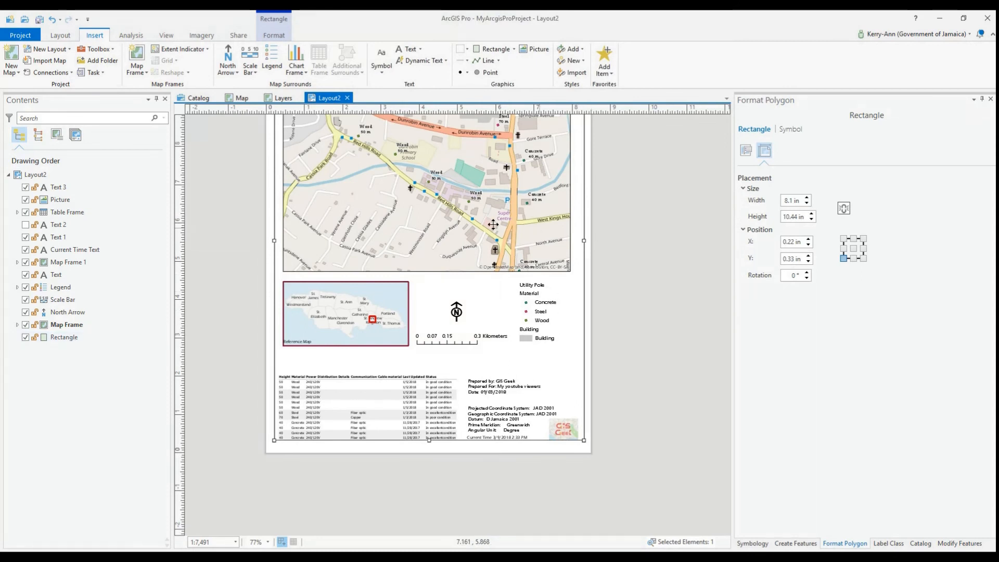
{"action": "left_click", "coordinate": [469, 222]}
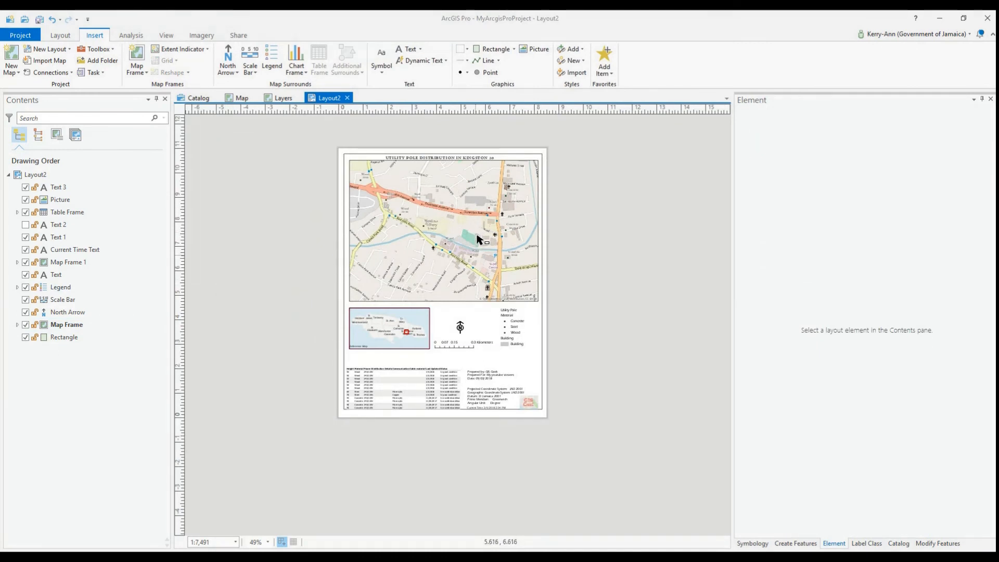
- Set up an export of the layout to Saved Pictures as a PDF file named "My utility map"
{"action": "left_click", "coordinate": [240, 37]}
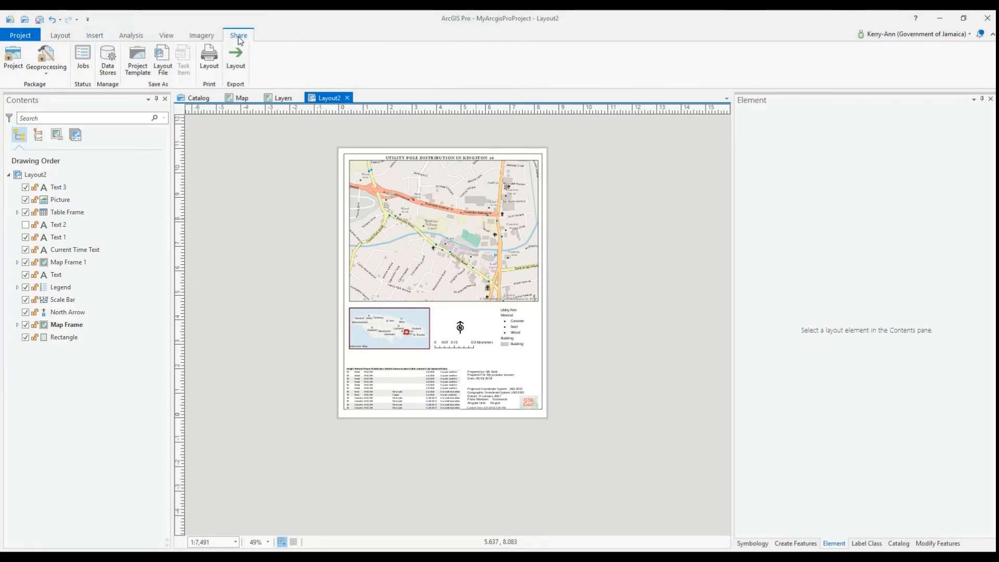
{"action": "left_click", "coordinate": [237, 65]}
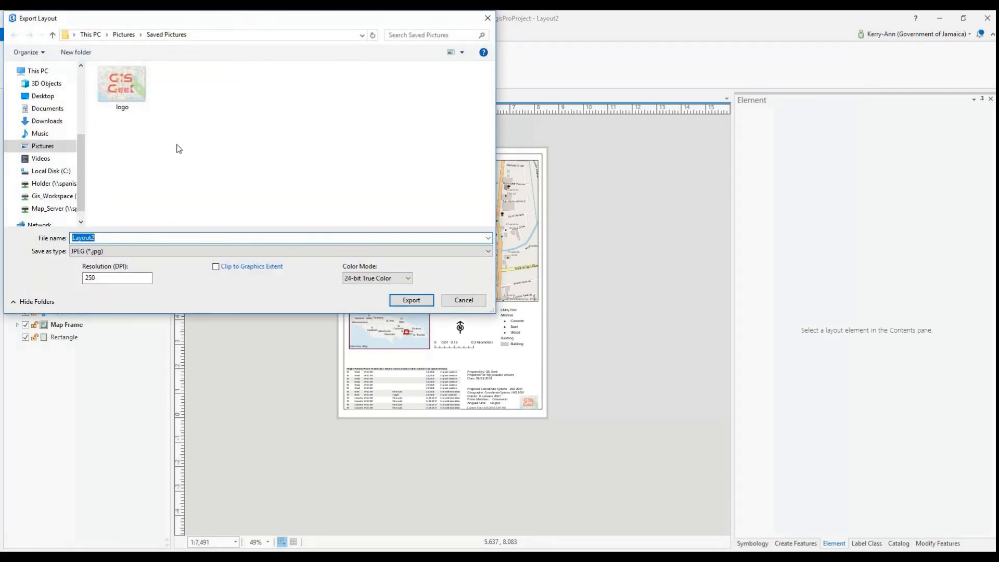
{"action": "type", "text": "My utility map"}
{"action": "left_click", "coordinate": [108, 279]}
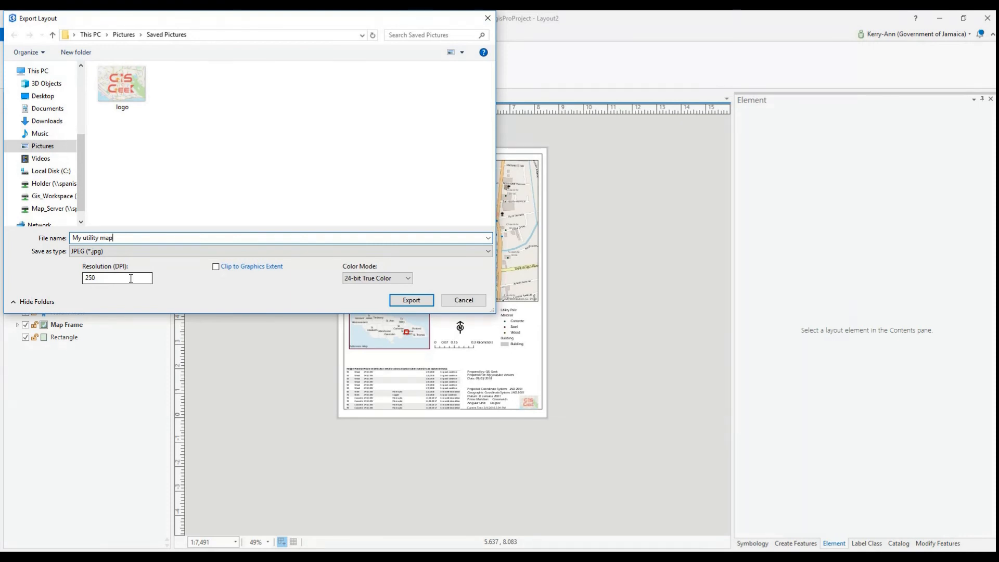
{"action": "left_click", "coordinate": [99, 251]}
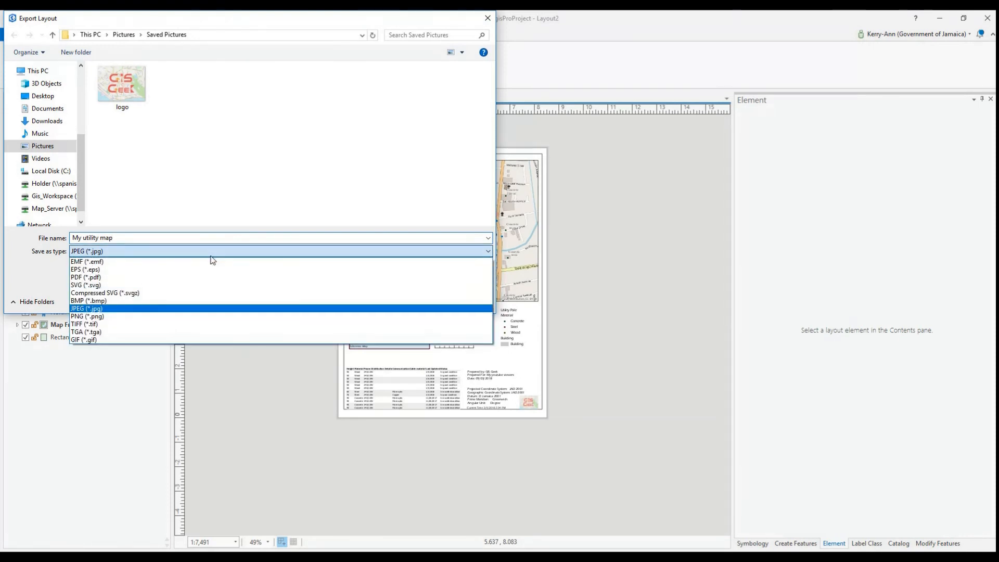
{"action": "left_click", "coordinate": [97, 278]}
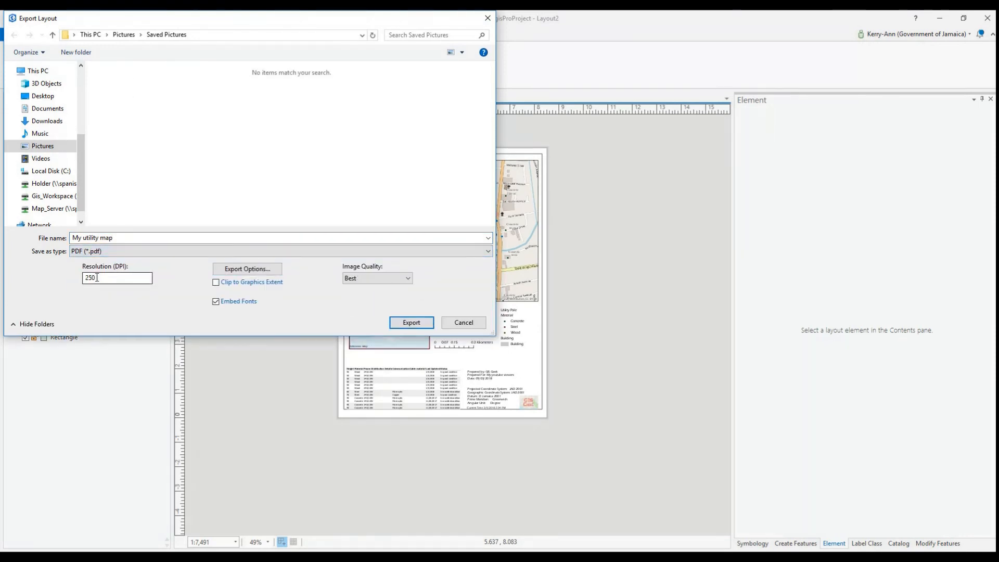
- Review the PDF export options, choose PDF Layers and Feature Attributes for layers and attributes, and export the layout
{"action": "left_click", "coordinate": [240, 269]}
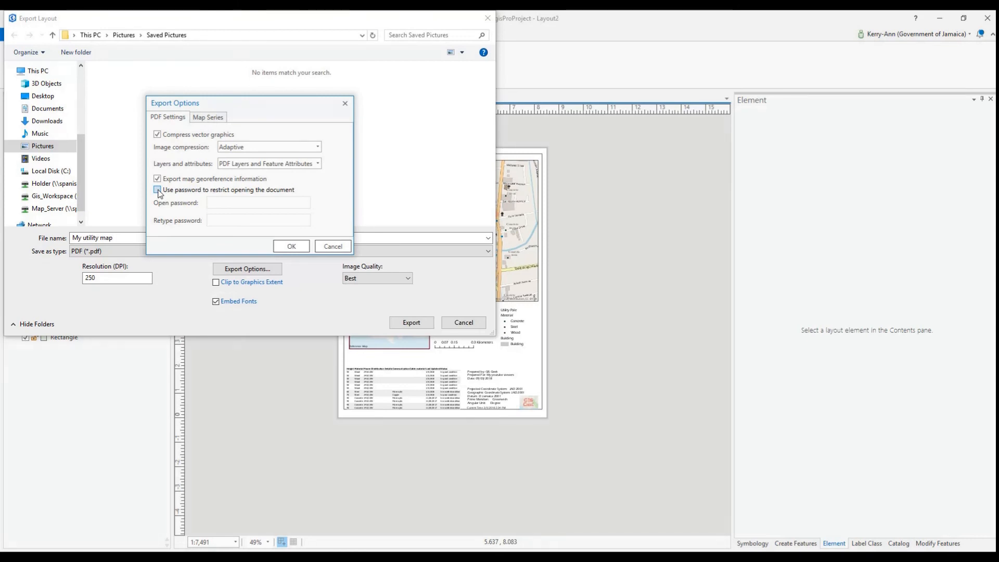
{"action": "left_click", "coordinate": [236, 166]}
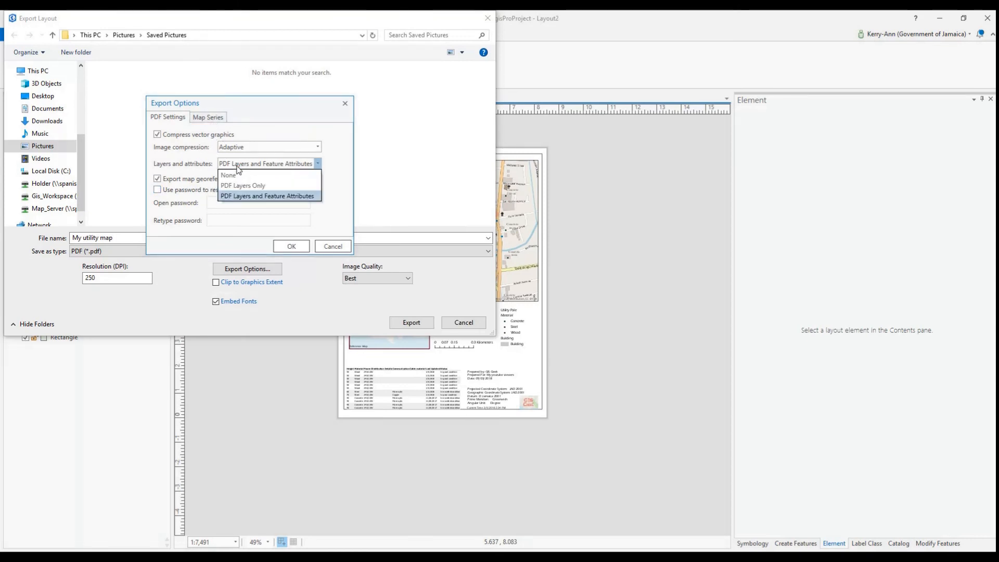
{"action": "left_click", "coordinate": [239, 196]}
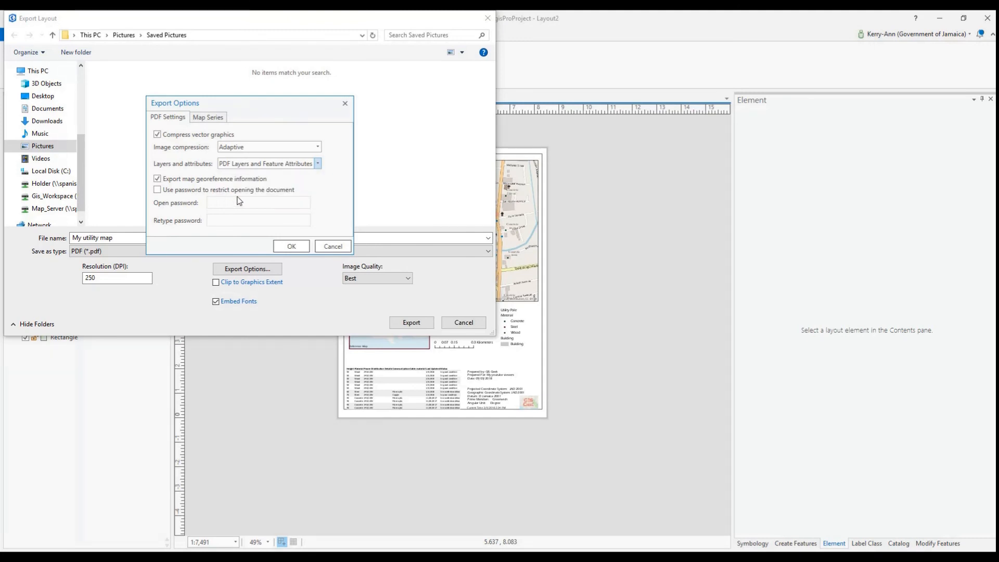
{"action": "left_click", "coordinate": [207, 119]}
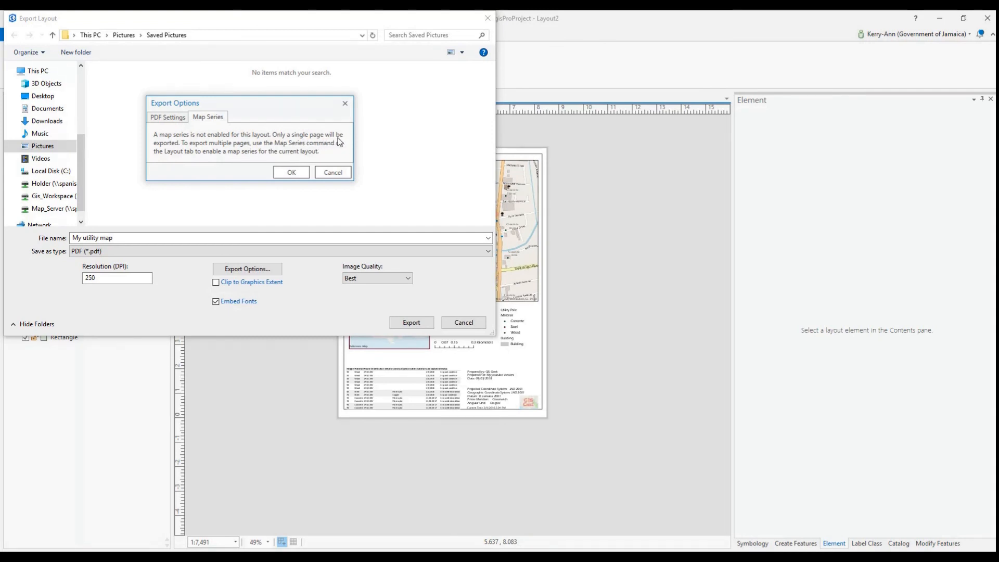
{"action": "left_click", "coordinate": [166, 118]}
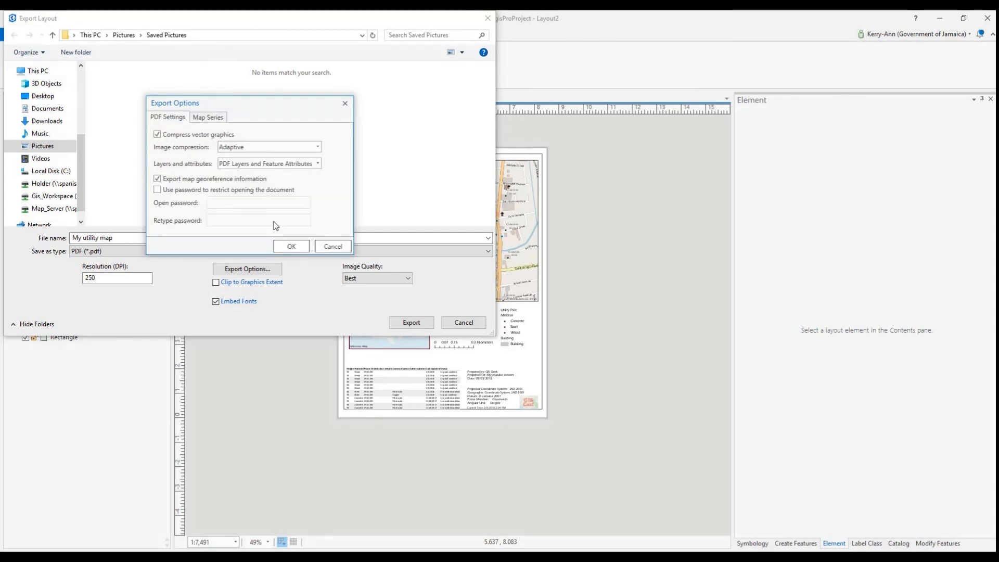
{"action": "left_click", "coordinate": [291, 247]}
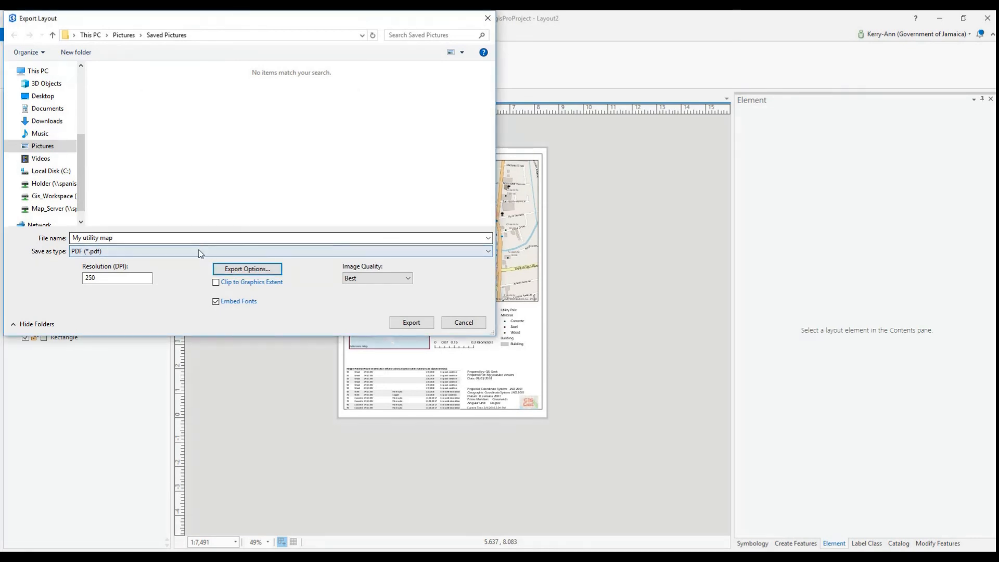
{"action": "left_click", "coordinate": [411, 323]}
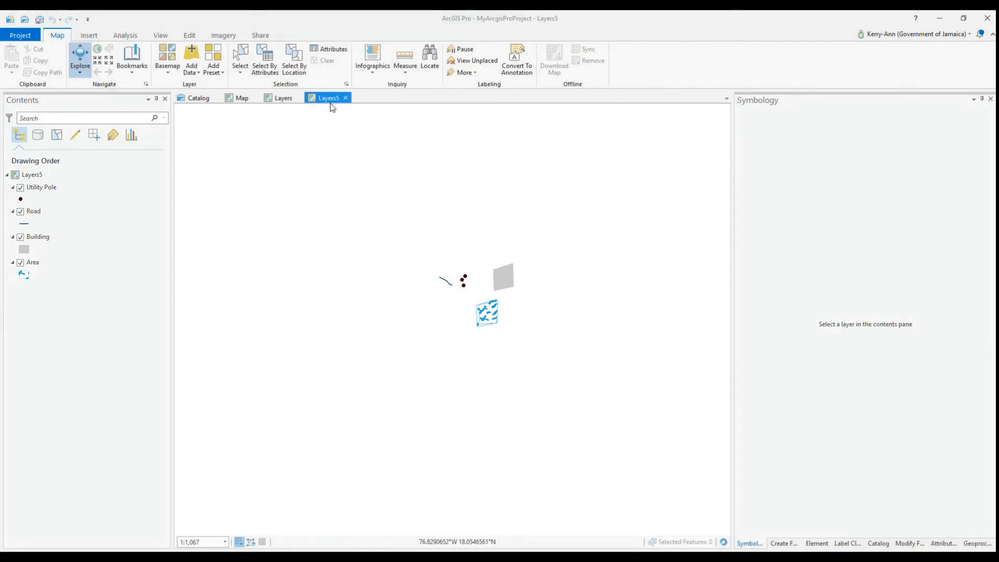
- Switch to the Layers map view
{"action": "left_click", "coordinate": [276, 99]}
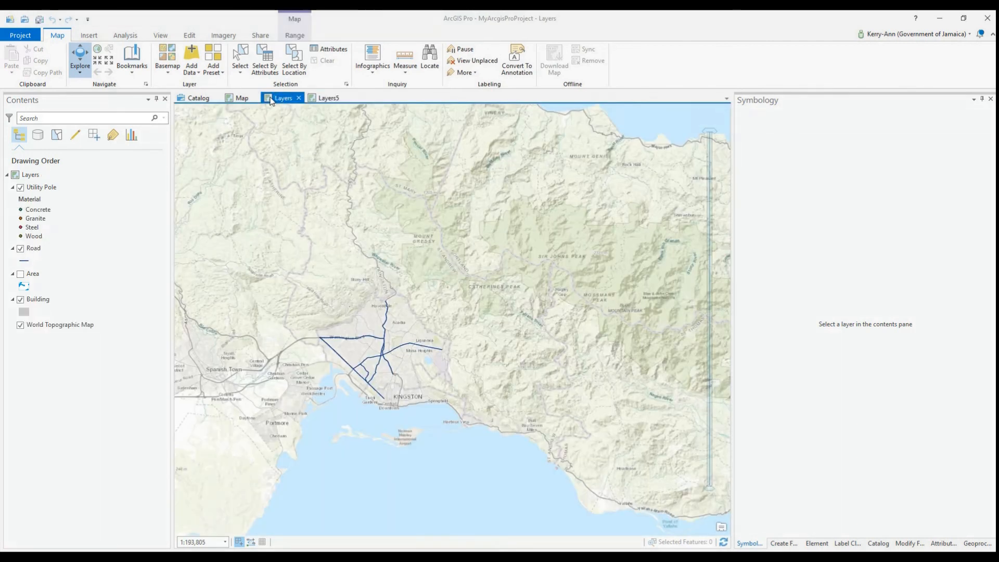